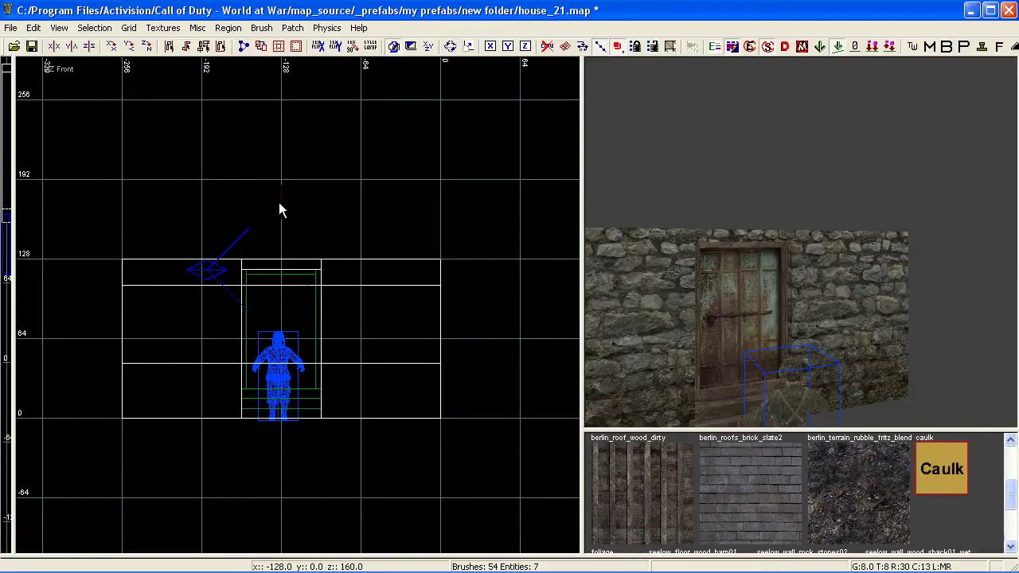
Draw a caulk brush 128 wide and 8 high on the left half of the wall tops and fit its length to 448 units
drag(125, 252, 329, 256)
scroll(166, 252, up, 1)
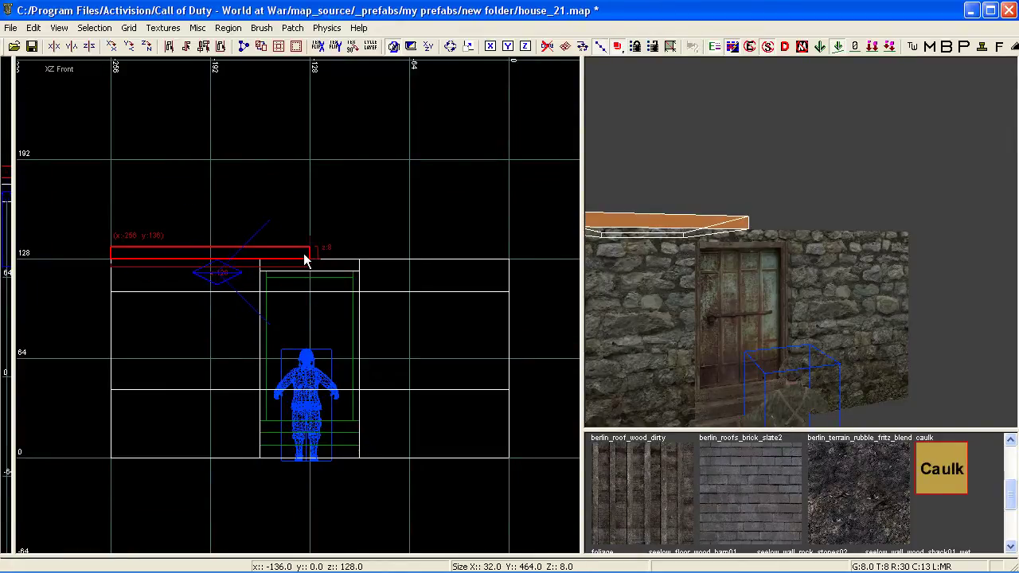
key(ctrl+Tab)
key(ctrl+Tab)
right_drag(268, 279, 253, 296)
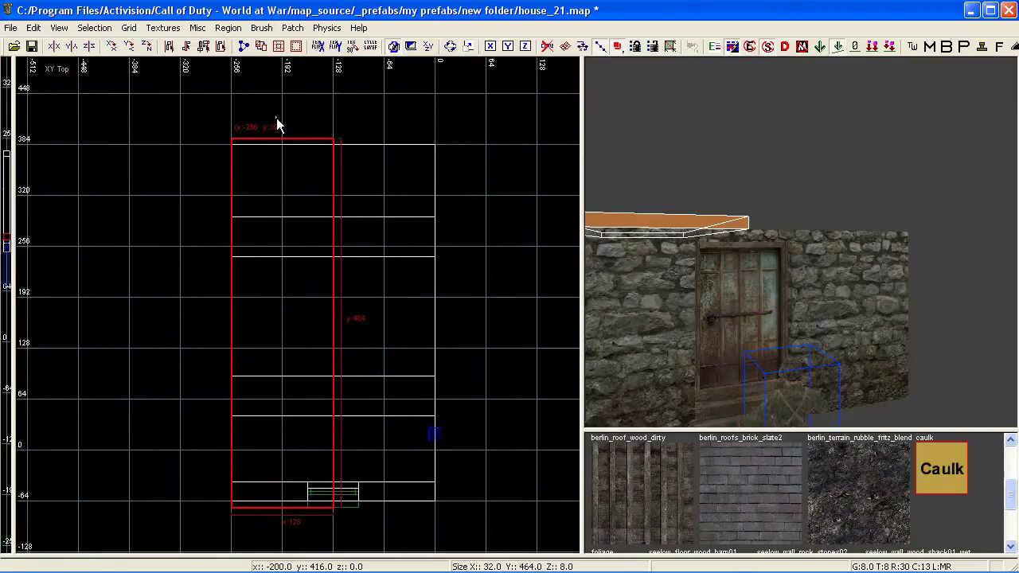
drag(276, 117, 275, 126)
right_drag(268, 418, 263, 312)
scroll(286, 402, up, 2)
drag(284, 422, 284, 412)
scroll(284, 412, down, 2)
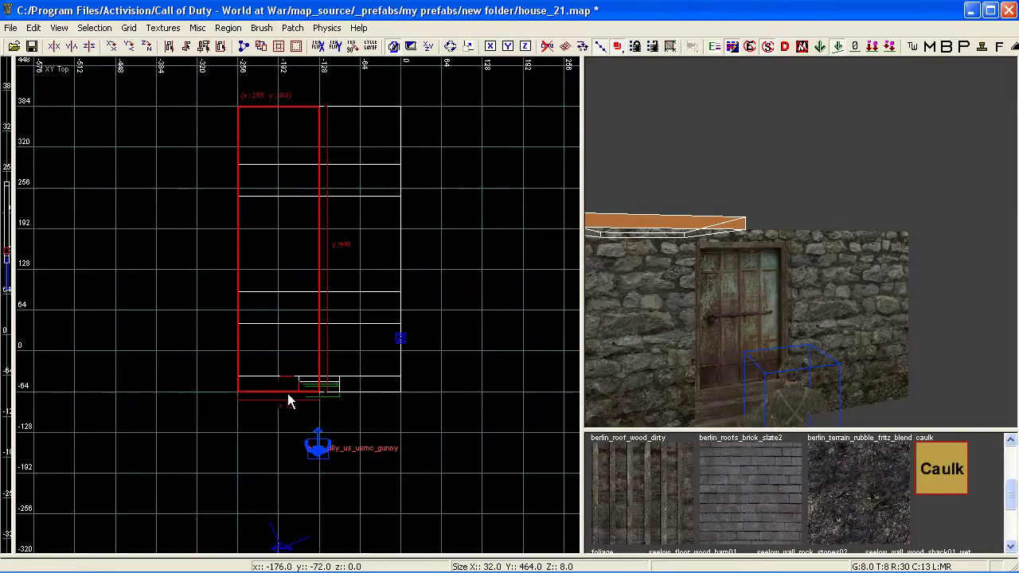
Extend the back end of the roof brush 16 units past the rear wall, to y 400
right_drag(287, 393, 254, 217)
scroll(259, 242, up, 2)
drag(259, 244, 262, 218)
scroll(262, 219, down, 2)
right_drag(685, 318, 764, 273)
right_drag(415, 262, 450, 239)
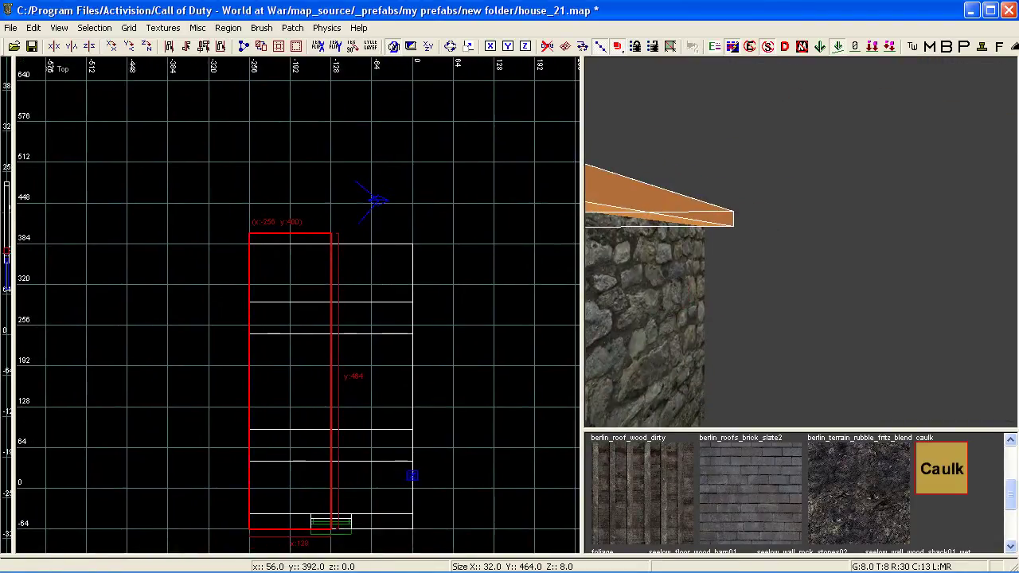
right_drag(684, 278, 692, 255)
mouse_move(677, 314)
right_down()
mouse_move(692, 311)
mouse_move(700, 351)
mouse_move(684, 279)
mouse_move(676, 318)
right_up()
Extend the front end of the roof brush 16 units past the door wall for a total length of 480
right_drag(166, 411, 211, 273)
scroll(291, 383, up, 2)
right_drag(290, 384, 225, 296)
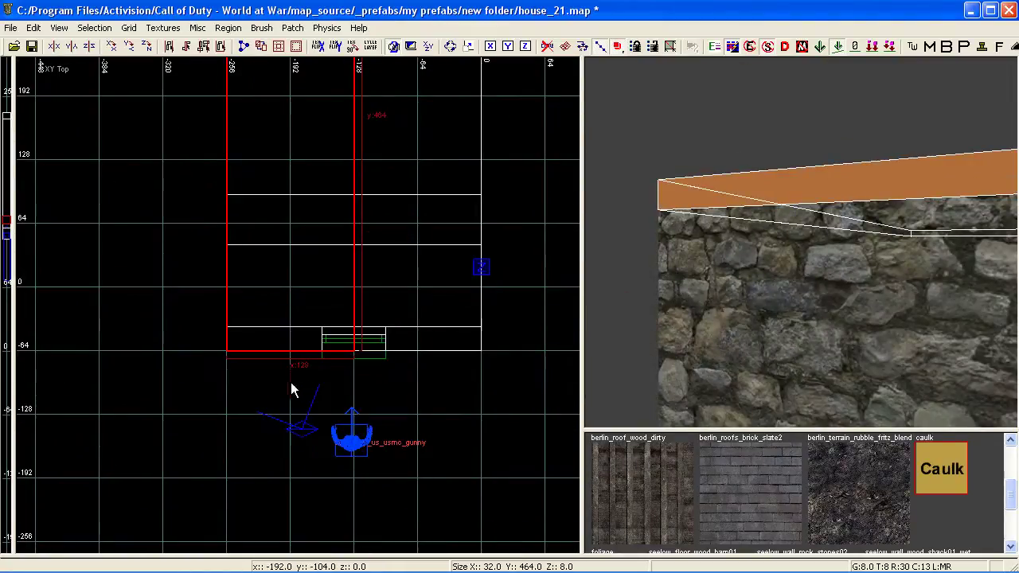
drag(288, 384, 286, 398)
scroll(285, 406, down, 1)
right_drag(285, 405, 223, 485)
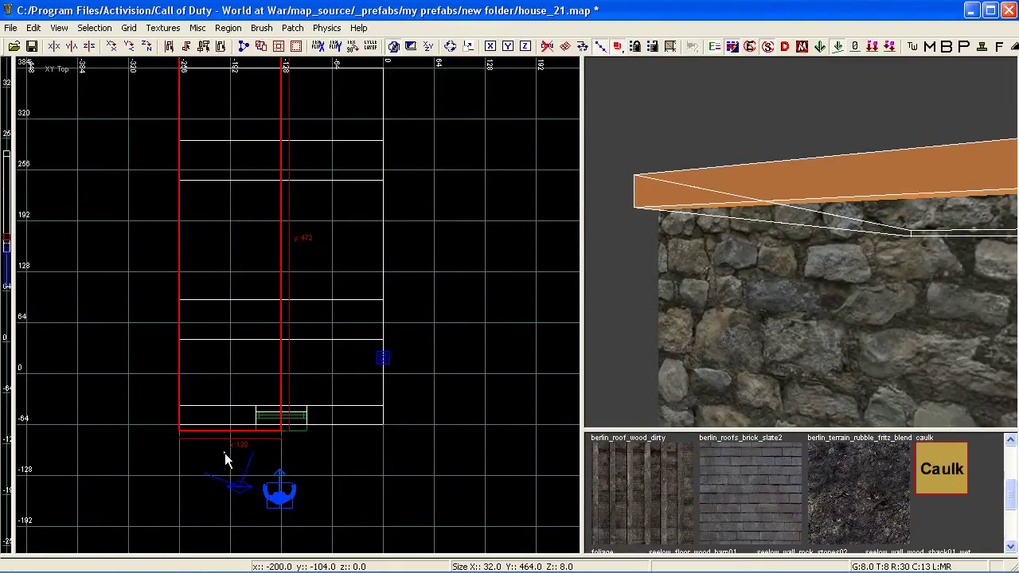
Duplicate the roof brush in the front view and place the copy over the right half of the house, from x -128 to 0
key(ctrl+Tab)
scroll(248, 437, up, 3)
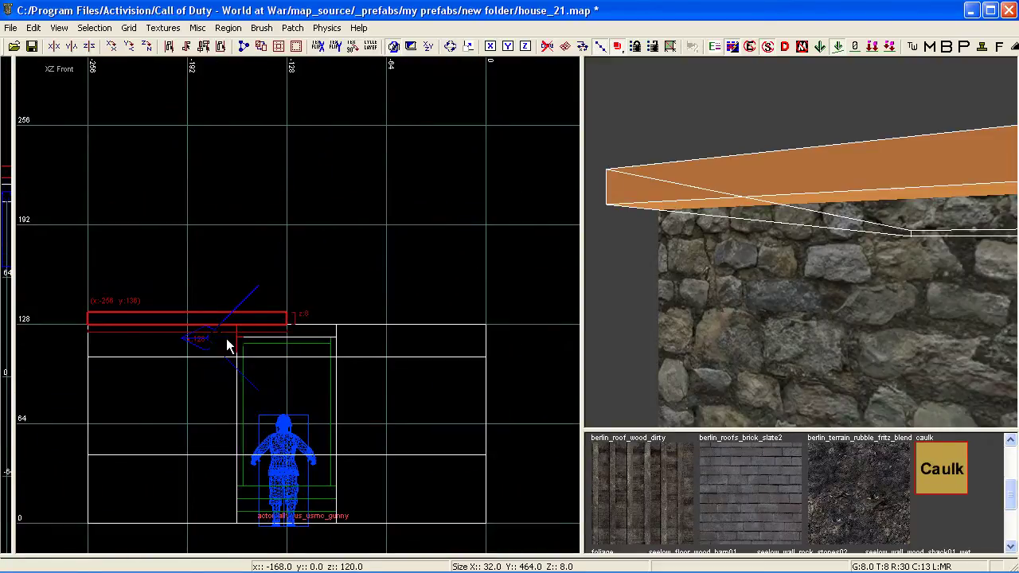
right_drag(137, 332, 180, 334)
key(space)
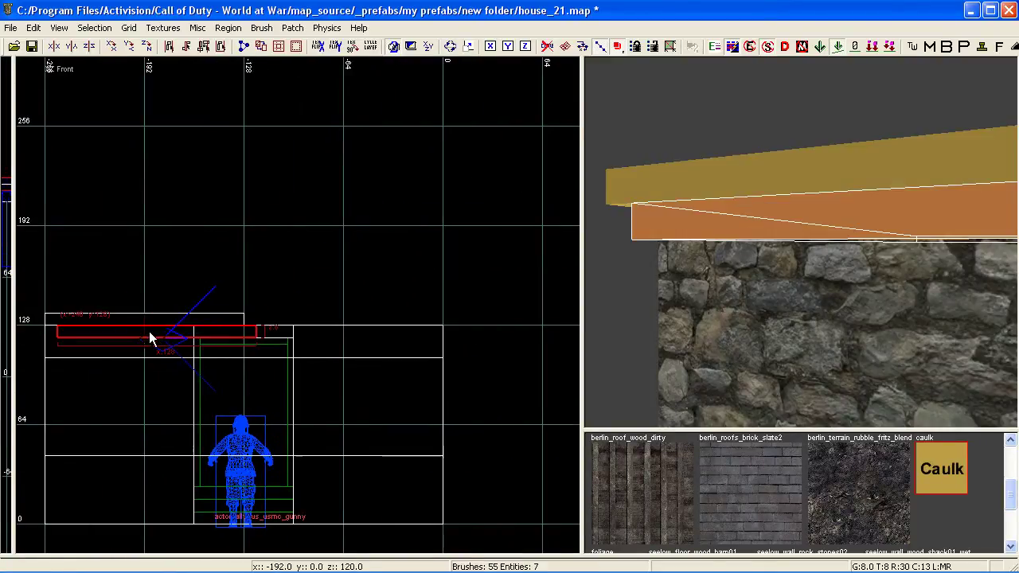
drag(149, 331, 343, 321)
right_drag(268, 287, 300, 343)
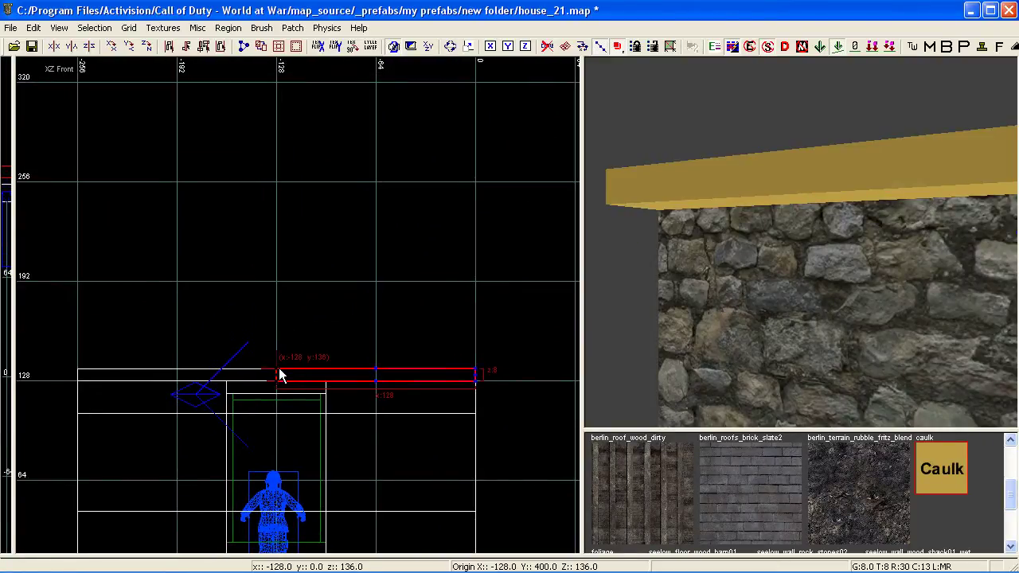
Raise the inner end of the right roof brush by 80 units to slope it up to the ridge
mouse_move(279, 374)
mouse_down()
mouse_move(282, 191)
mouse_move(280, 246)
mouse_up()
drag(274, 380, 278, 257)
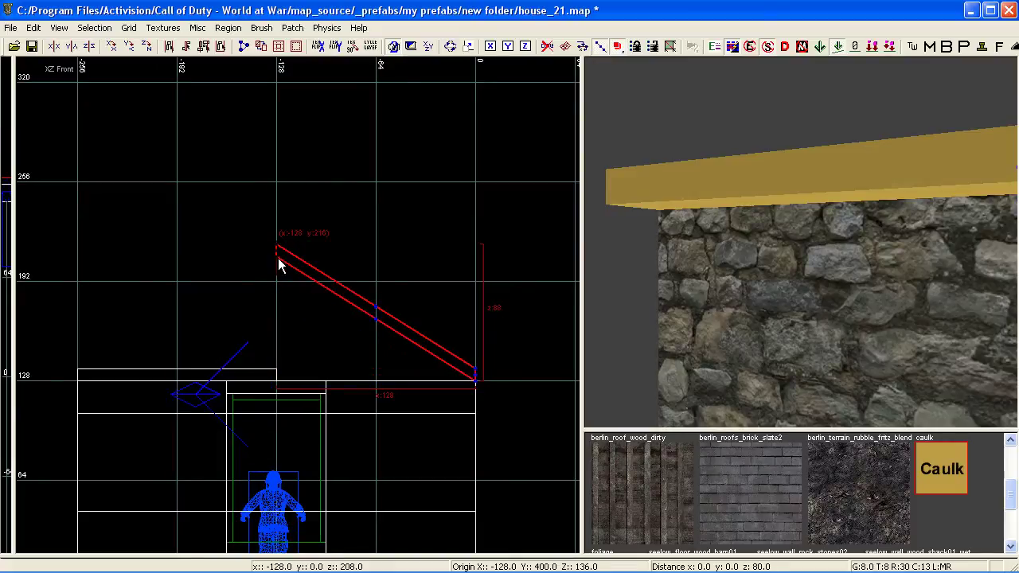
key(Escape)
Raise the inner end of the left roof brush by 80 units to meet the right half at the ridge
right_drag(656, 261, 718, 211)
shift+click(719, 217)
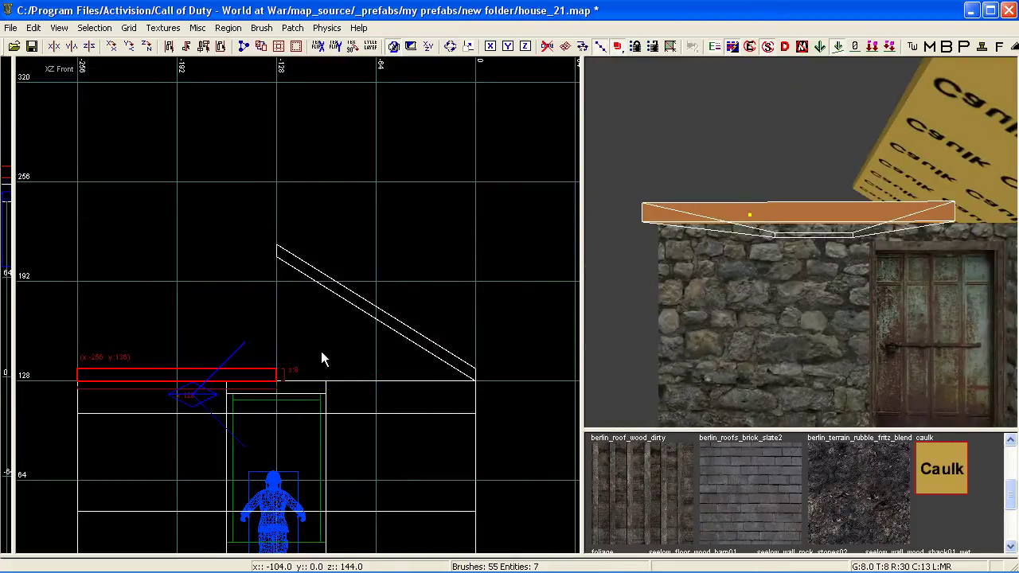
drag(276, 380, 287, 265)
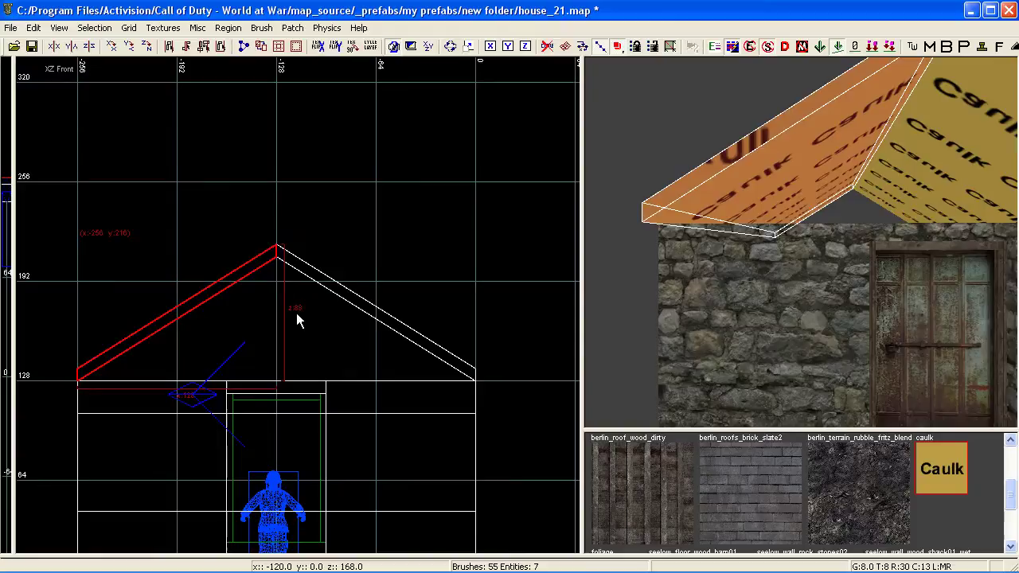
right_drag(296, 320, 203, 285)
key(Escape)
Draw a caulk eave brush 24 wide and 8 high against the lower end of the right roof slope
shift+click(338, 316)
right_drag(290, 336, 179, 301)
scroll(291, 336, up, 1)
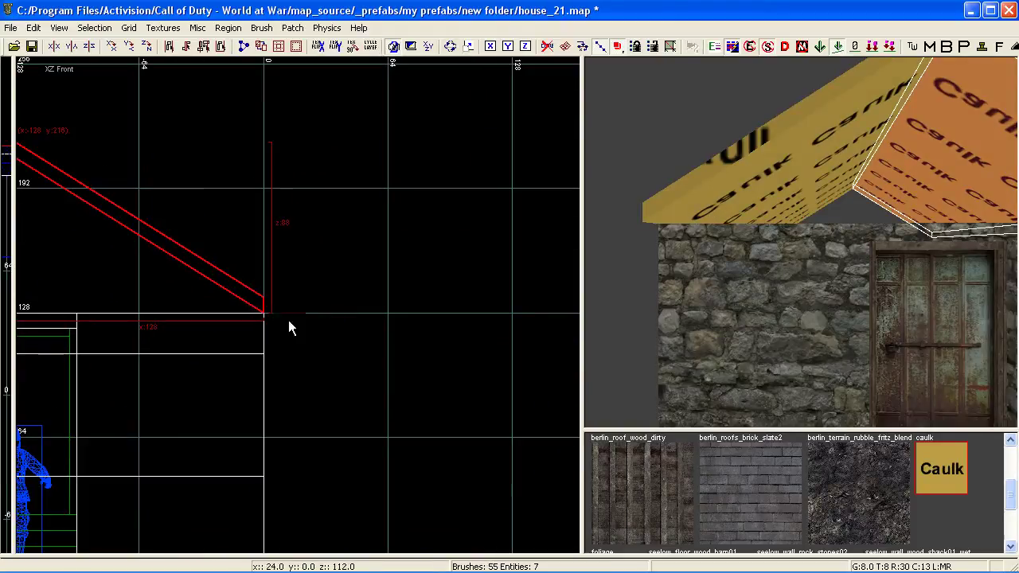
right_drag(357, 363, 326, 333)
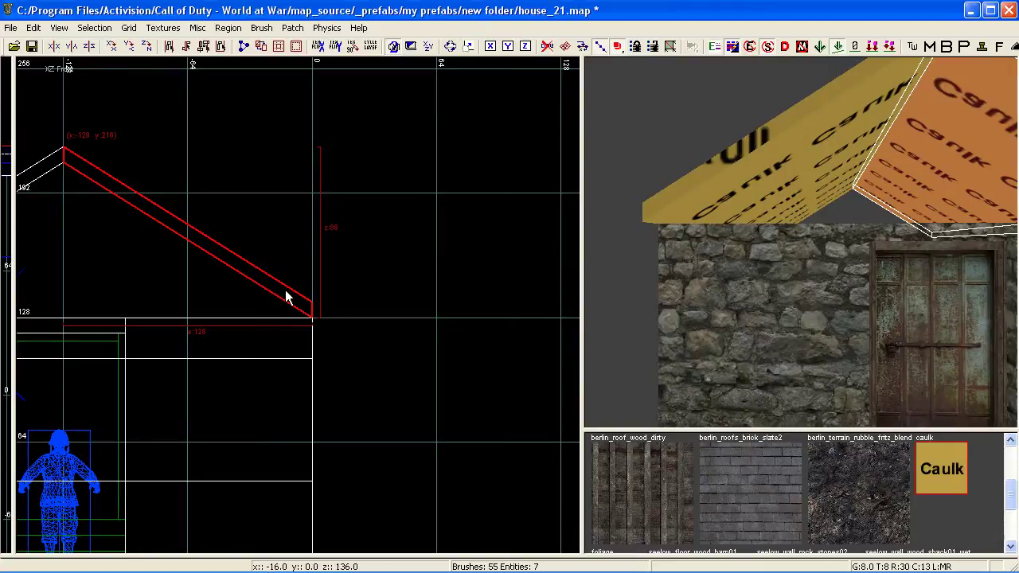
scroll(300, 300, up, 1)
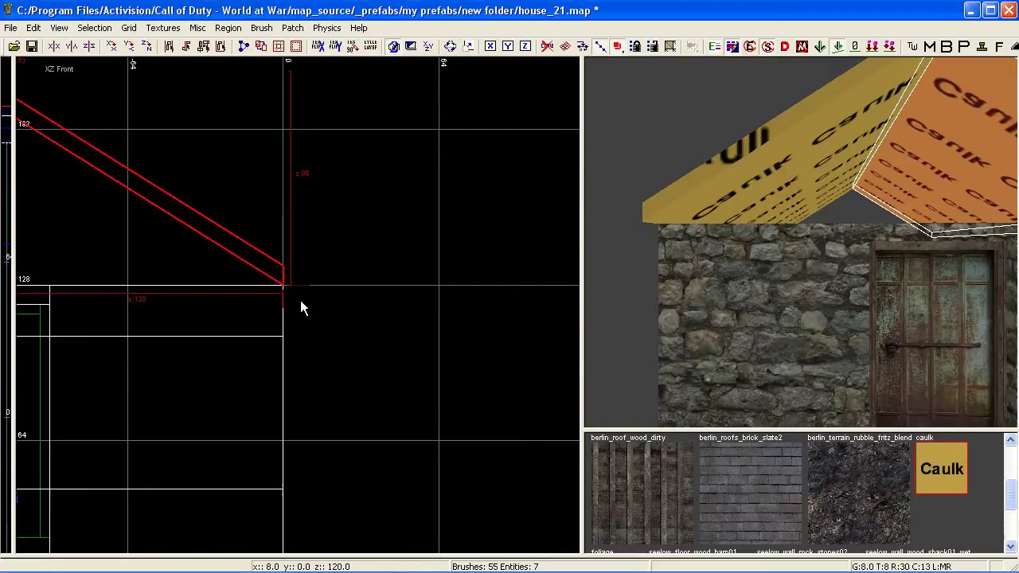
scroll(334, 301, up, 1)
key(Escape)
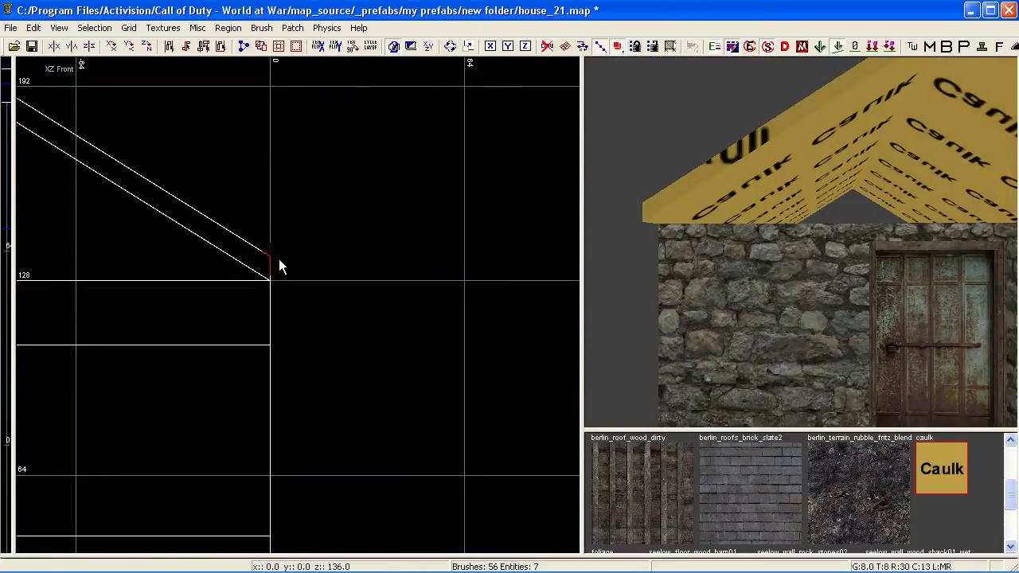
drag(280, 259, 358, 272)
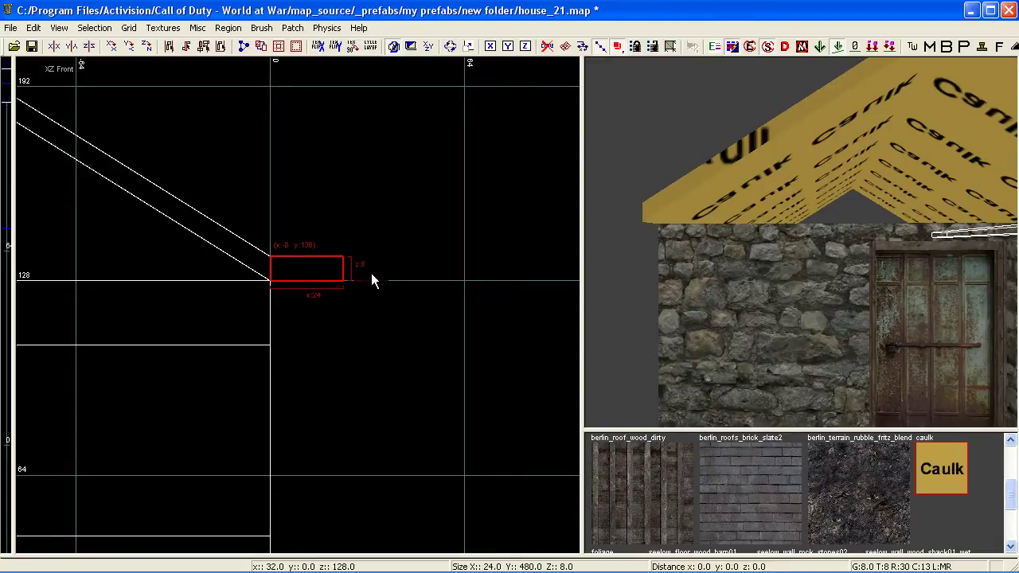
Lower the outer edges of the right eave brush by 24 units to slope it downwards
scroll(376, 291, up, 1)
mouse_move(346, 294)
mouse_down()
mouse_move(347, 361)
mouse_move(345, 347)
mouse_up()
drag(344, 231, 345, 288)
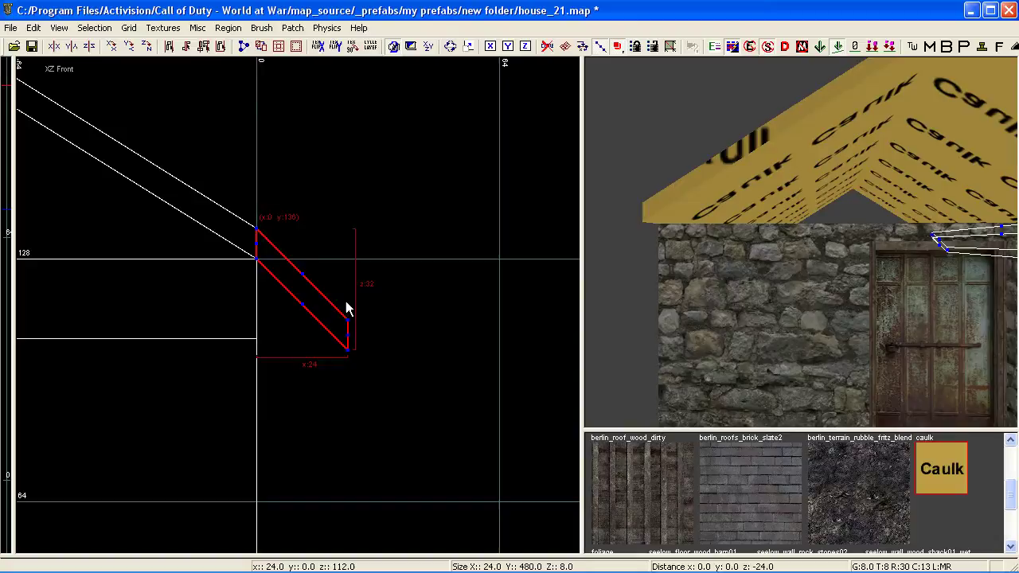
key(Escape)
scroll(331, 299, down, 3)
Draw a matching 24-wide, 8-high caulk eave brush against the lower end of the left roof slope
right_drag(346, 301, 727, 280)
scroll(117, 261, up, 1)
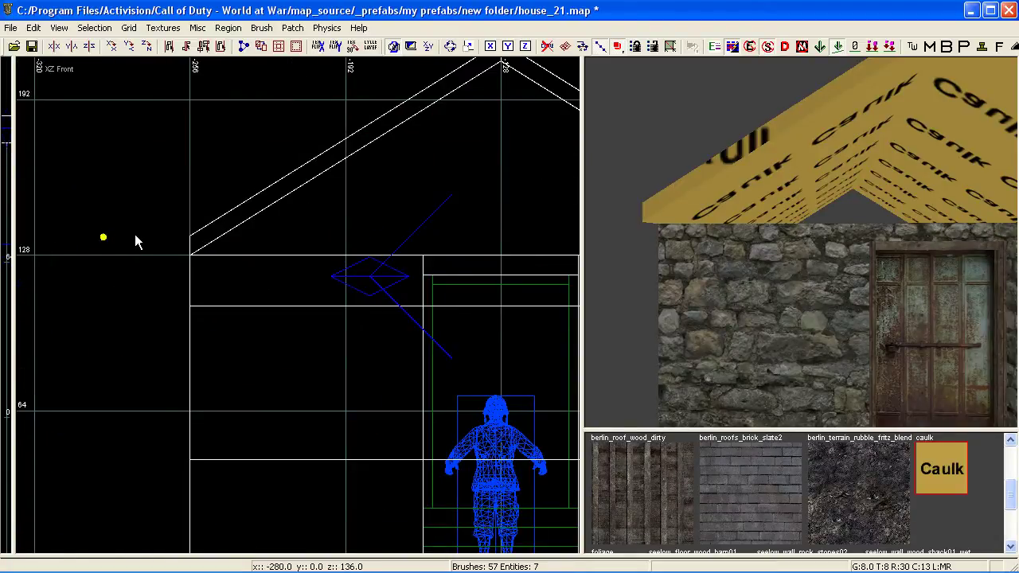
drag(134, 234, 197, 259)
right_drag(196, 259, 277, 261)
Lower the outer edges of the left eave brush by 16 units to slope it downwards
key(e)
drag(211, 257, 220, 287)
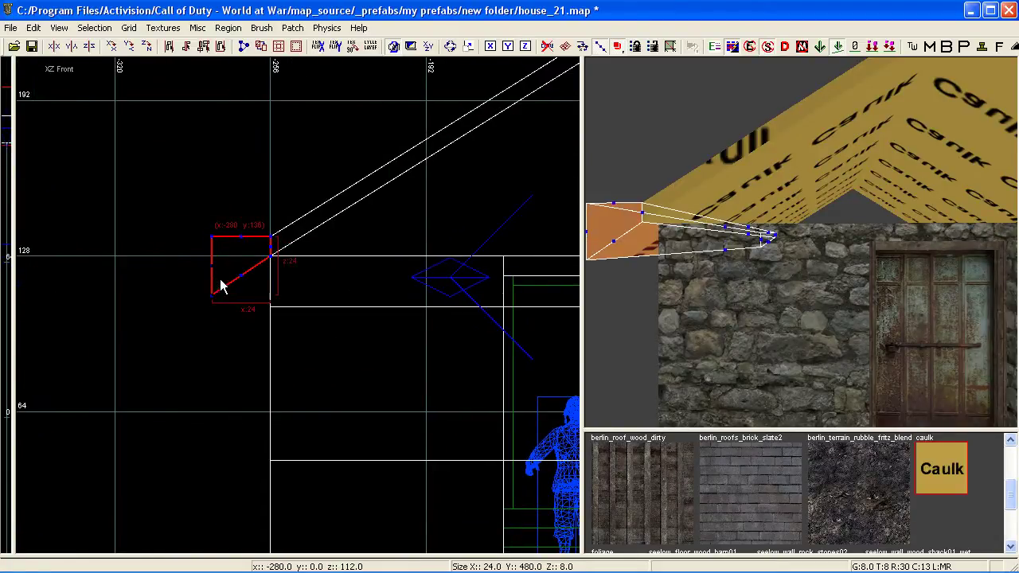
drag(211, 236, 217, 274)
scroll(230, 301, down, 1)
key(Escape)
scroll(230, 300, down, 2)
right_drag(230, 300, 90, 278)
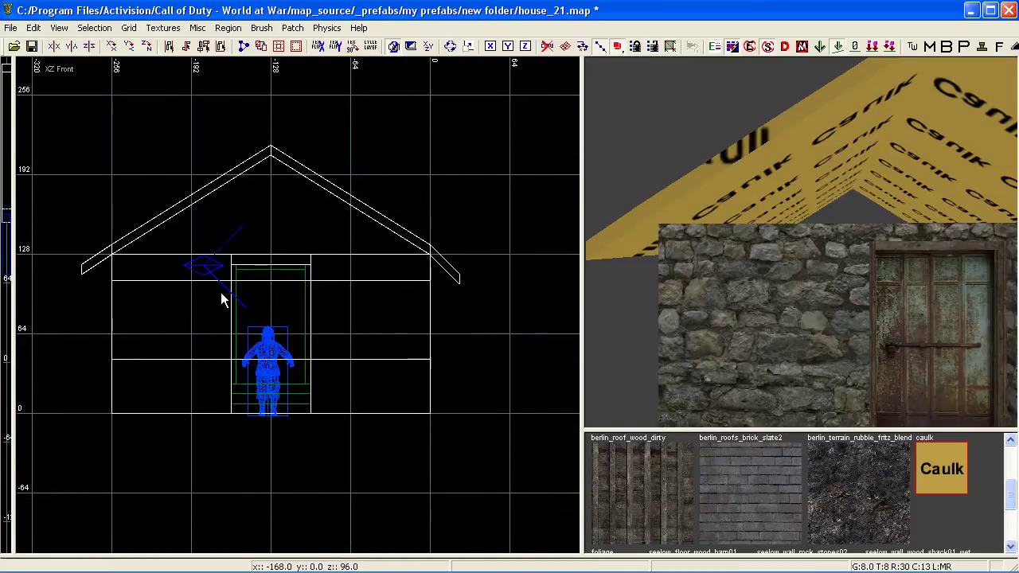
Raise the outer edge of the right eave brush by 8 units to match the left eave's slope
right_drag(591, 256, 668, 245)
shift+click(713, 246)
scroll(467, 274, up, 2)
right_drag(467, 274, 360, 276)
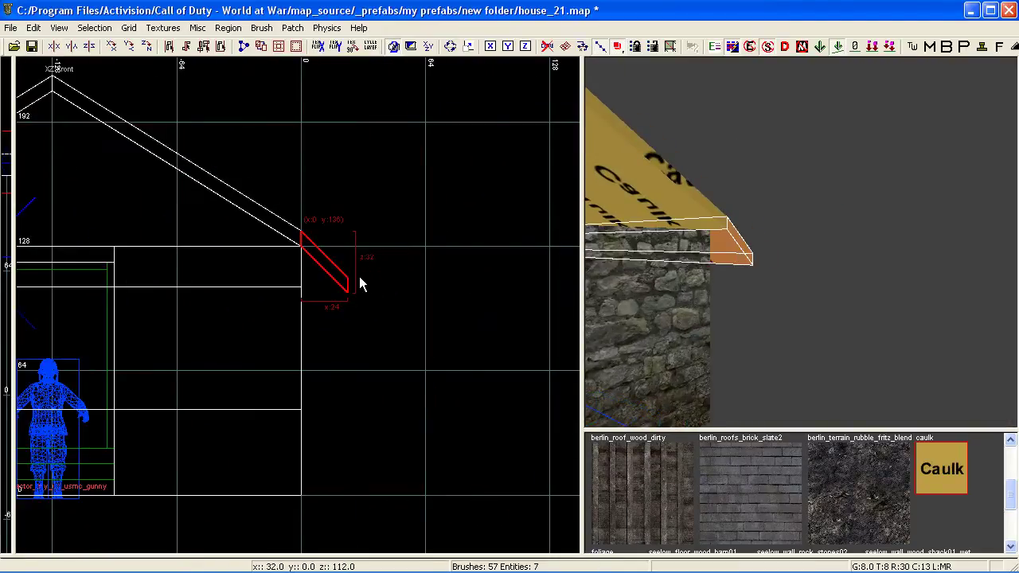
drag(344, 298, 345, 282)
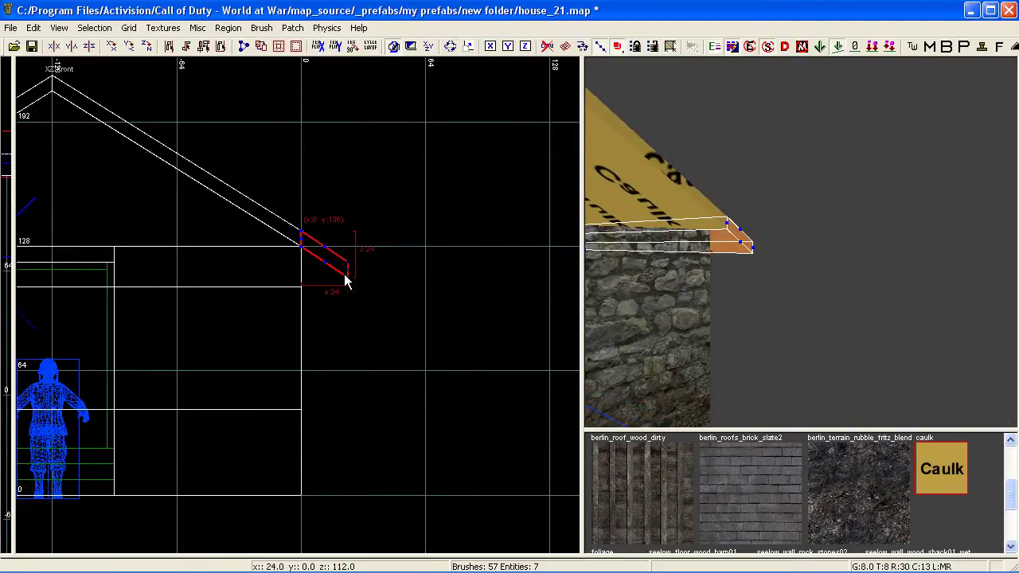
key(Escape)
scroll(266, 274, down, 3)
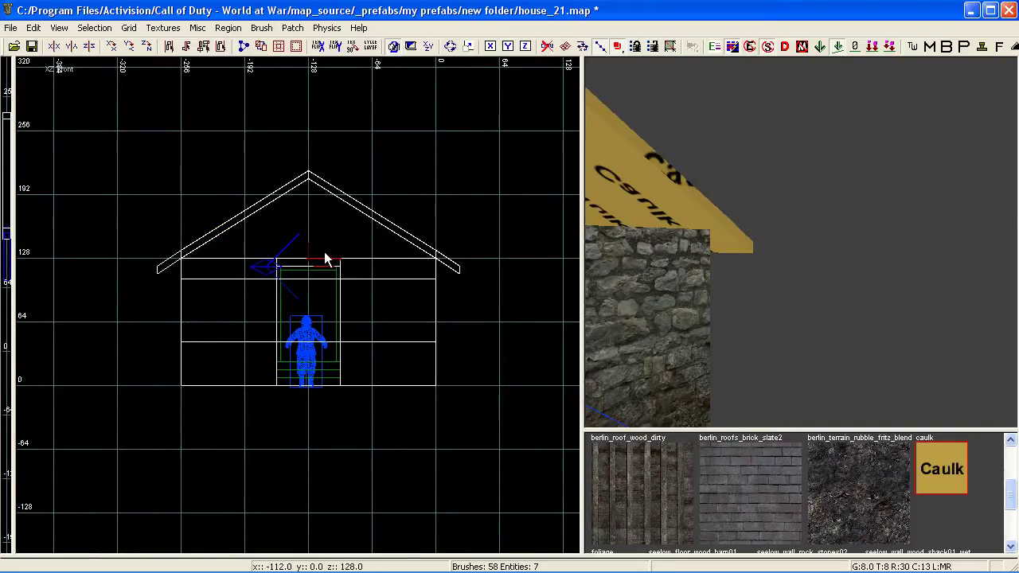
Raise the outer edge of the left eave brush by 8 units to make it shallower than the roof slope
mouse_move(636, 251)
right_down()
mouse_move(641, 262)
mouse_move(643, 239)
mouse_move(646, 250)
right_up()
right_click(645, 252)
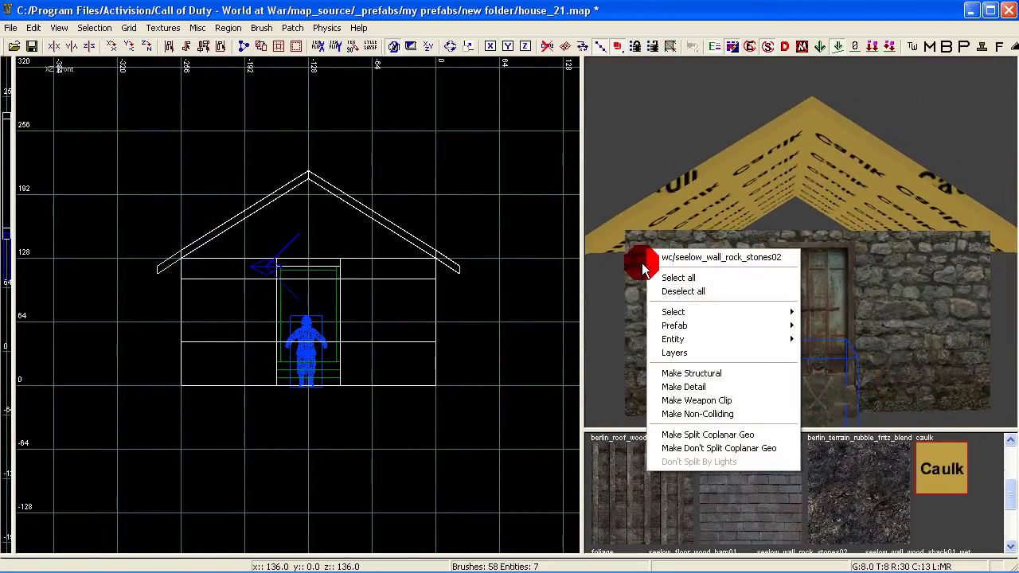
shift+click(609, 241)
scroll(127, 259, up, 4)
key(e)
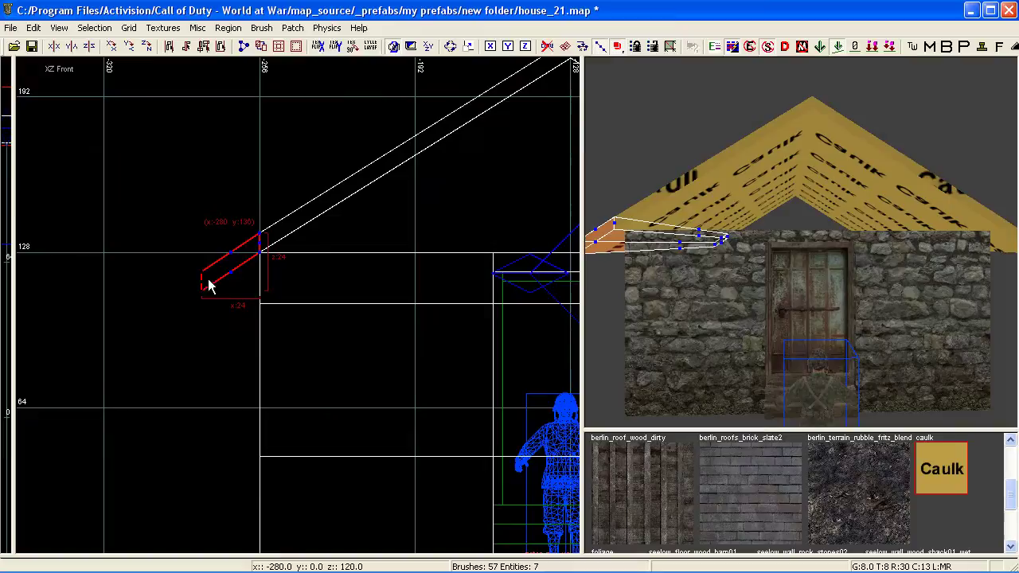
drag(206, 279, 201, 248)
drag(209, 288, 209, 282)
scroll(208, 284, down, 2)
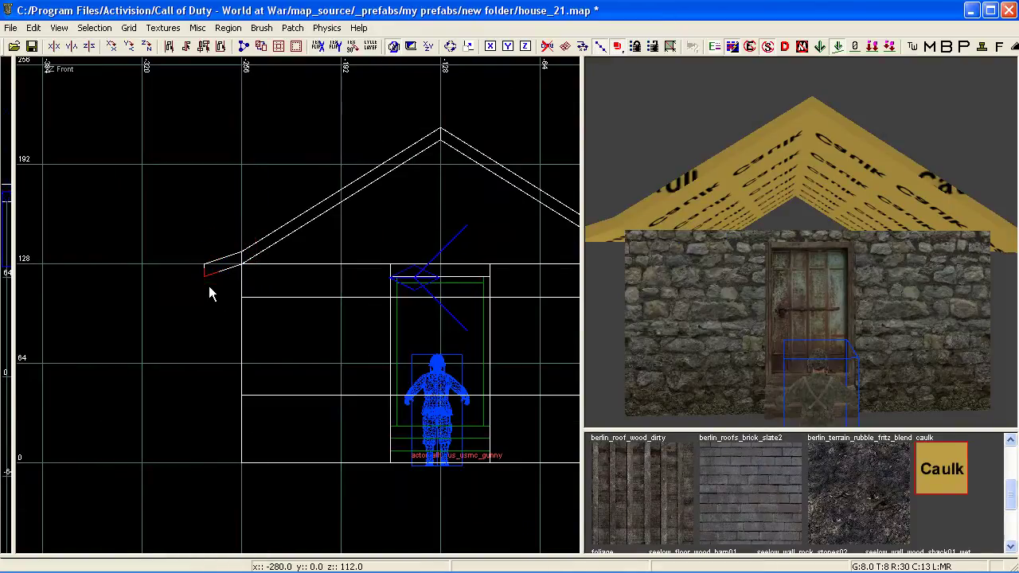
Flatten the right eave brush to match the left one, raising its outer edge so its total height is 16 units
right_drag(890, 248, 911, 253)
shift+click(911, 253)
mouse_move(557, 266)
right_down()
mouse_move(524, 275)
mouse_move(540, 263)
right_up()
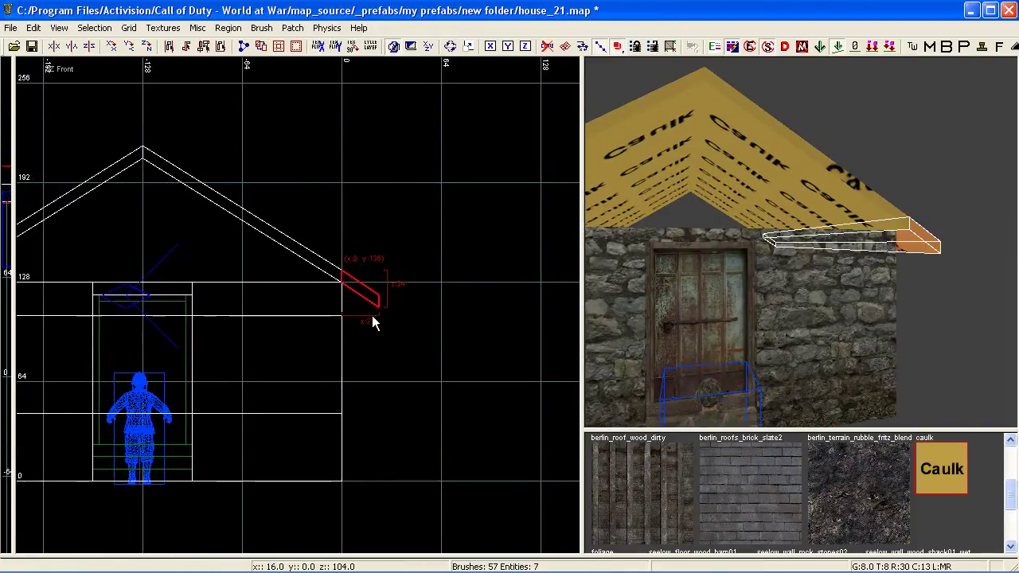
scroll(372, 315, up, 1)
key(e)
mouse_move(384, 287)
mouse_down()
mouse_move(384, 272)
mouse_move(385, 291)
mouse_up()
scroll(315, 299, down, 2)
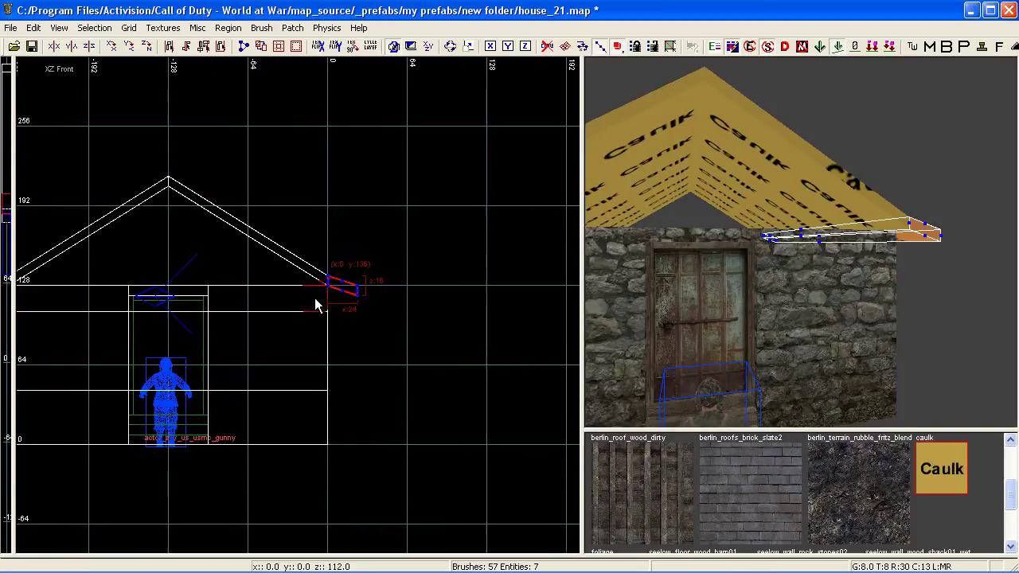
key(Escape)
Draw a caulk gable brush 256 wide and 72 high between the wall tops and the roof slopes
mouse_move(315, 299)
right_down()
mouse_move(332, 298)
mouse_move(289, 264)
right_up()
scroll(353, 273, down, 1)
right_drag(612, 262, 595, 268)
scroll(377, 254, up, 2)
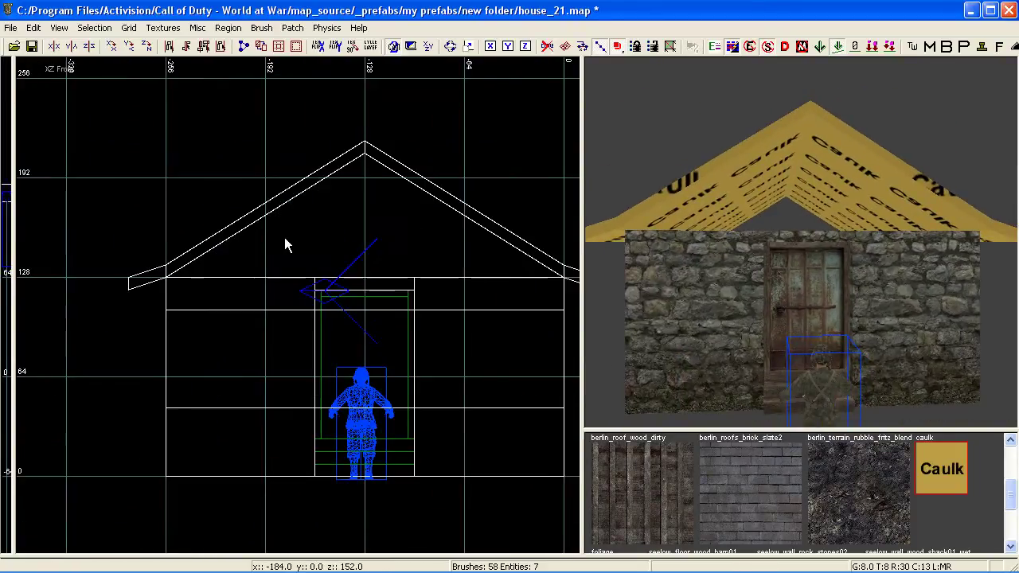
mouse_move(118, 146)
mouse_down()
mouse_move(314, 245)
mouse_move(350, 203)
mouse_move(542, 189)
mouse_move(509, 197)
mouse_up()
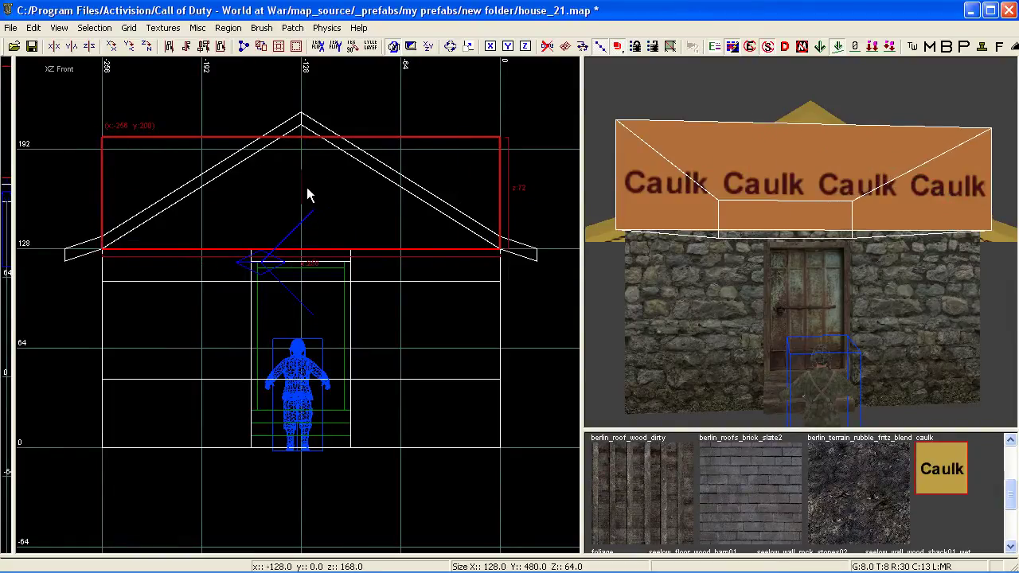
right_drag(293, 189, 347, 185)
right_drag(216, 248, 100, 233)
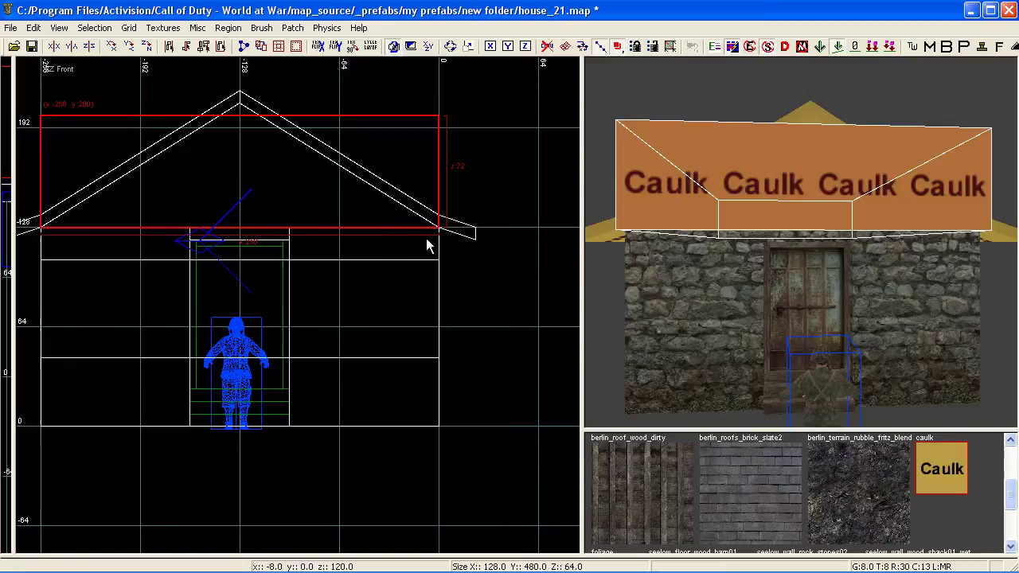
Raise the top of the gable brush to z 208, level with the underside of the roof ridge
right_drag(245, 211, 268, 277)
scroll(253, 211, up, 2)
drag(271, 123, 271, 103)
right_drag(285, 180, 358, 214)
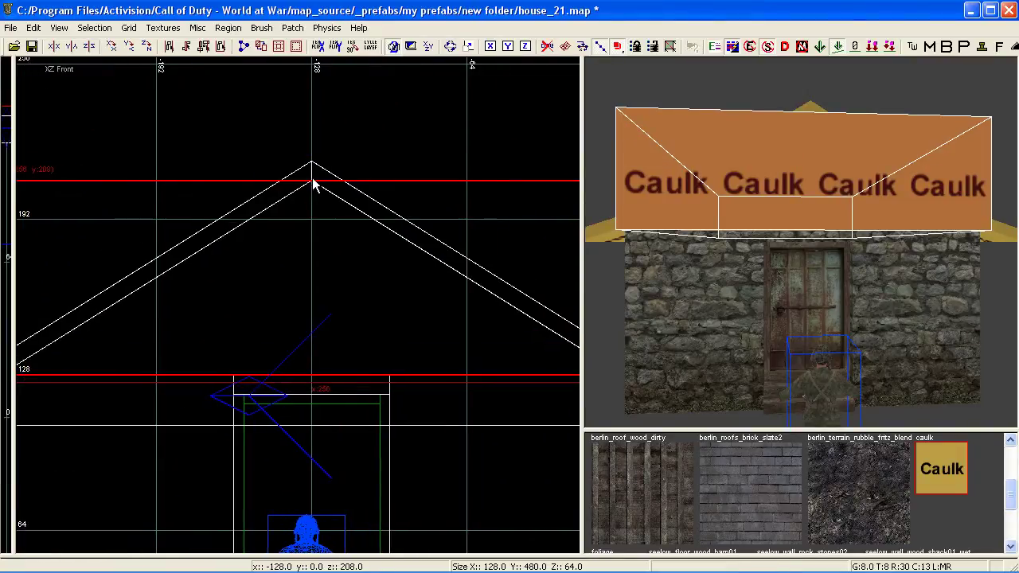
Clip the gable brush along the underside of the right roof slope, from the ridge down to the wall top
scroll(311, 188, up, 2)
scroll(310, 187, down, 1)
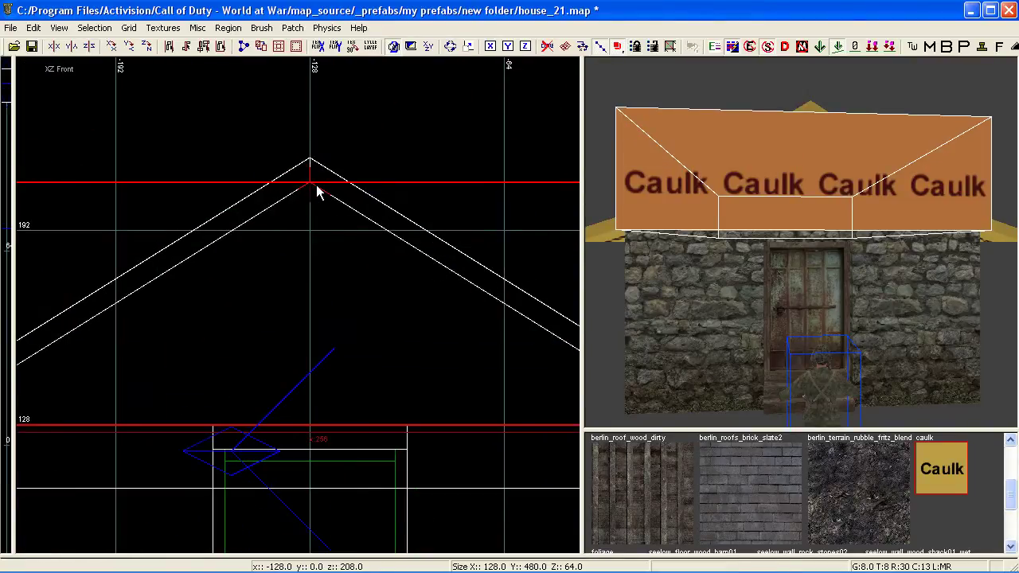
right_drag(325, 224, 308, 195)
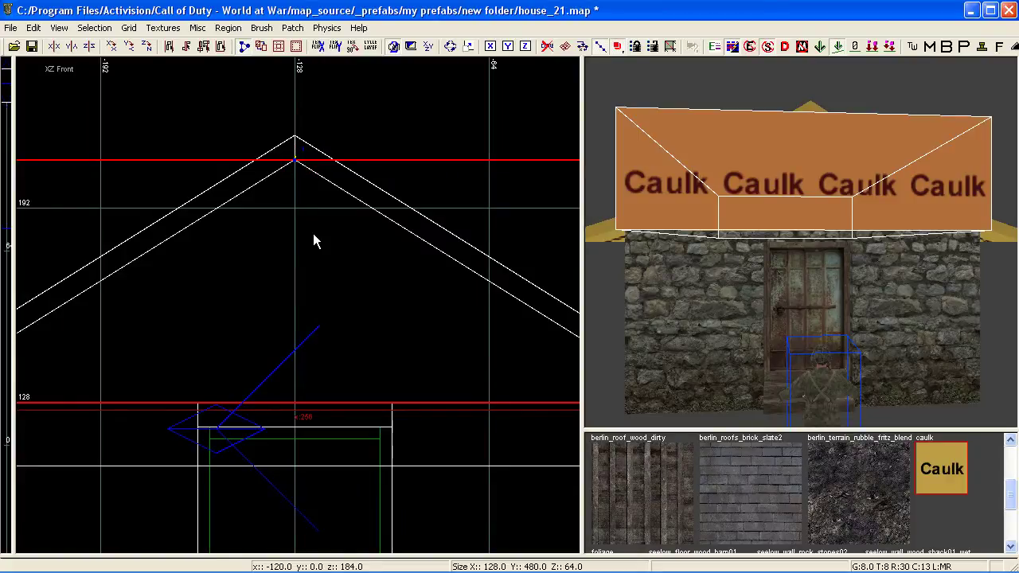
scroll(314, 236, down, 2)
right_drag(313, 235, 211, 191)
scroll(421, 283, up, 1)
click(450, 302)
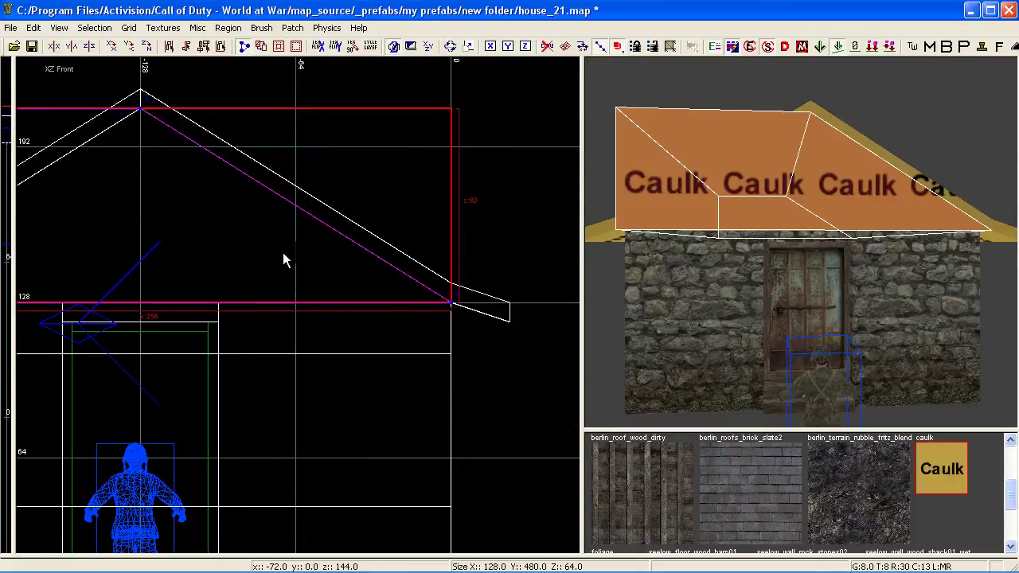
key(Return)
Split the gable brush along the underside of the left roof slope and delete the leftover piece above it
scroll(258, 242, down, 1)
right_drag(259, 242, 377, 230)
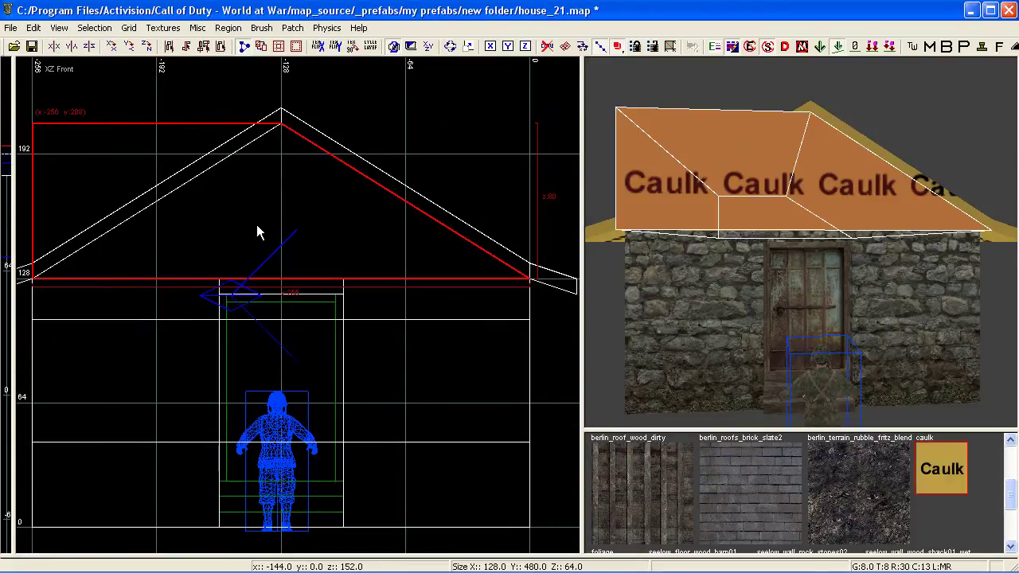
right_drag(256, 225, 296, 277)
scroll(266, 230, up, 2)
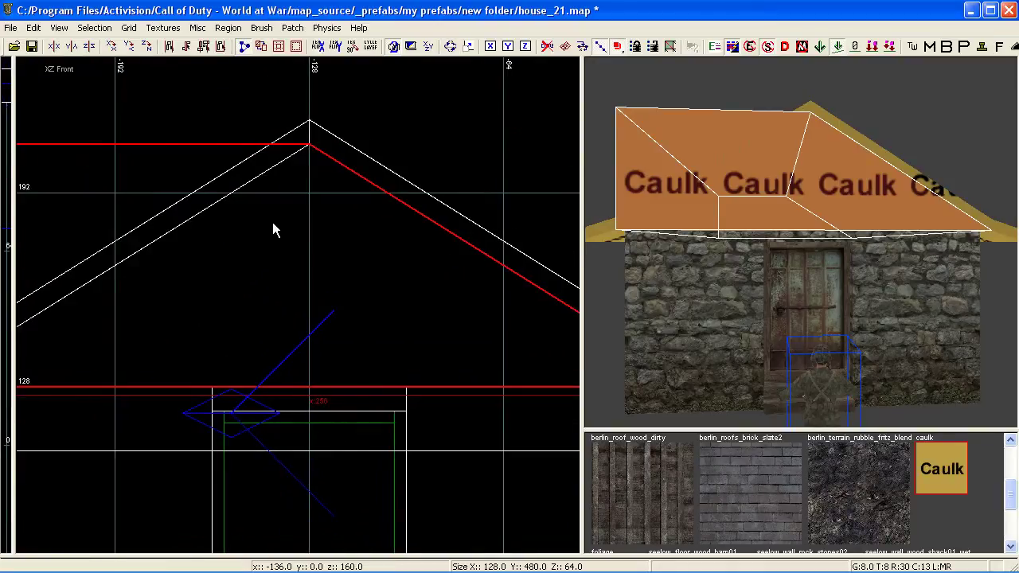
click(308, 145)
right_drag(308, 145, 470, 82)
drag(78, 323, 84, 325)
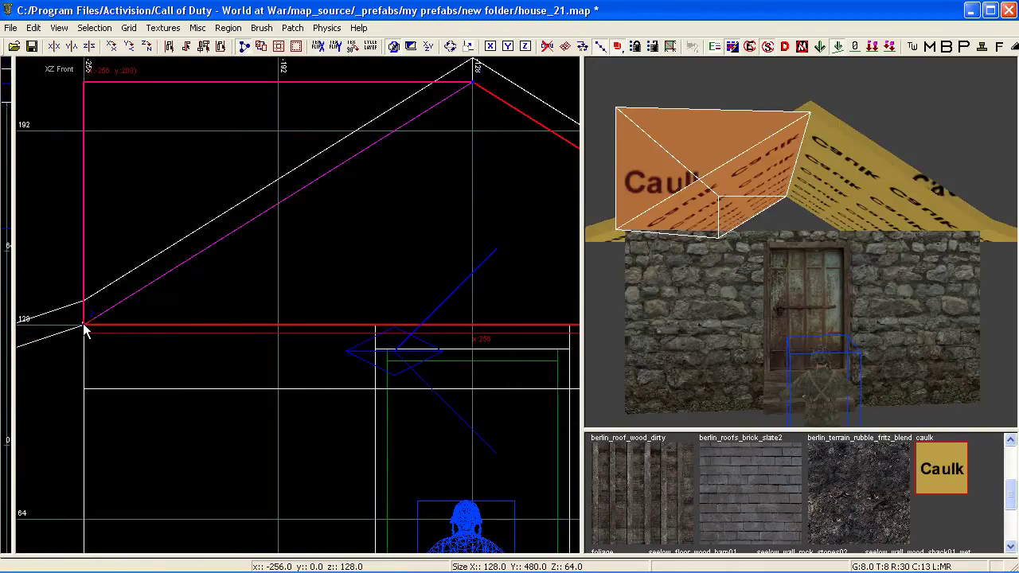
key(shift+Return)
key(Escape)
key(Escape)
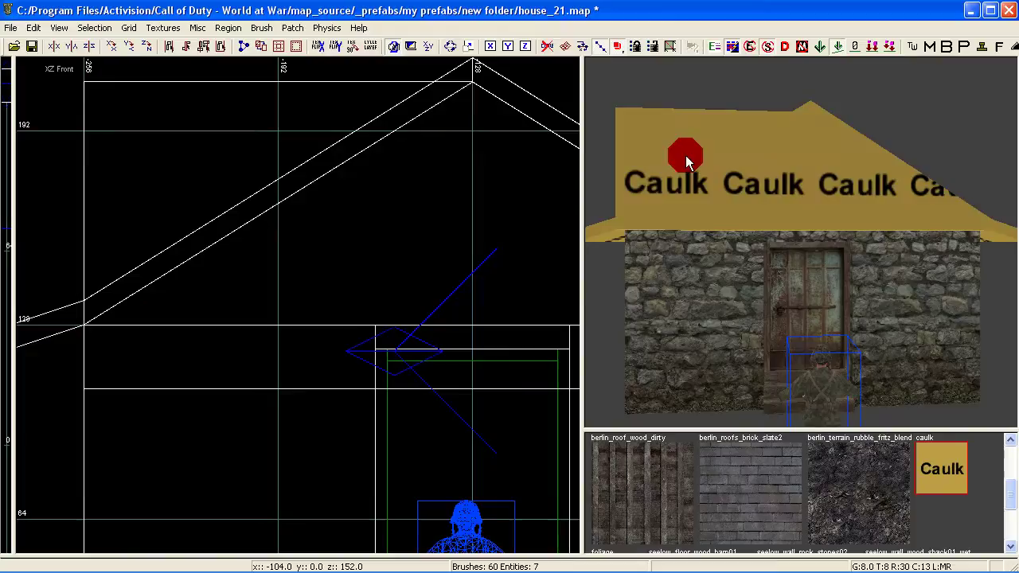
shift+click(680, 153)
key(BackSpace)
Thin the triangular gable brush to 16 units deep, sitting above the rear wall of the house
scroll(383, 271, down, 2)
mouse_move(383, 271)
right_down()
mouse_move(304, 238)
mouse_move(296, 211)
right_up()
scroll(375, 282, down, 1)
shift+click(827, 201)
key(ctrl+Tab)
scroll(407, 324, down, 4)
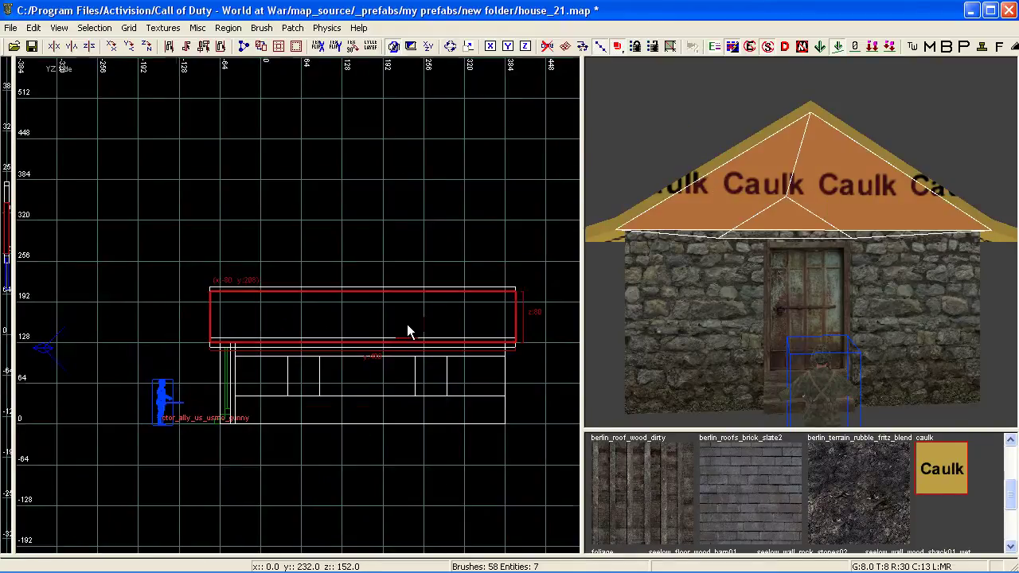
key(ctrl+Tab)
drag(310, 489, 310, 199)
right_drag(310, 199, 307, 286)
scroll(309, 267, up, 5)
drag(309, 267, 307, 284)
scroll(307, 291, down, 3)
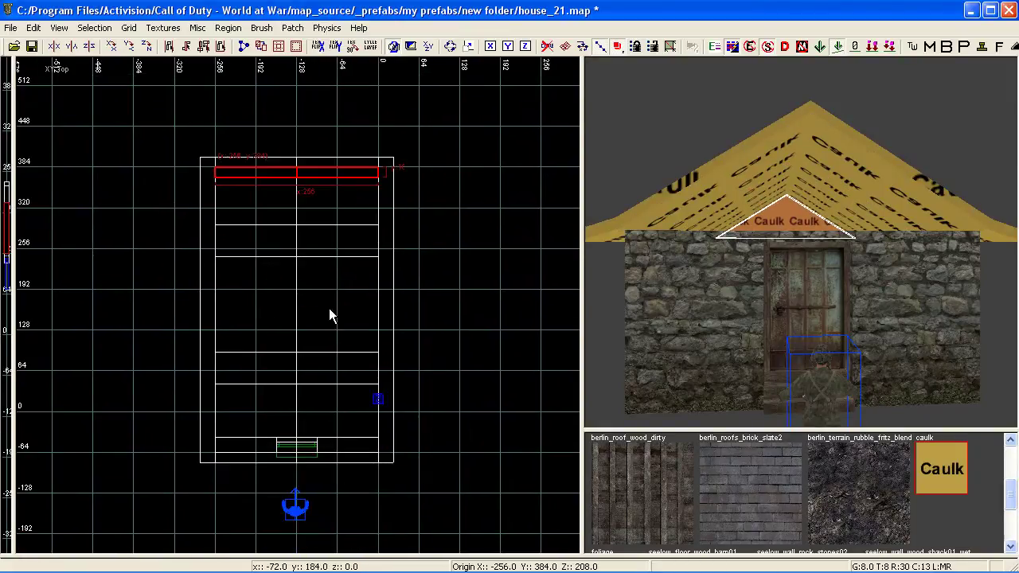
Copy the 16-unit-deep gable to the front of the house, above the door wall between y -64 and -48
drag(325, 177, 318, 447)
right_drag(316, 432, 317, 299)
scroll(317, 300, up, 5)
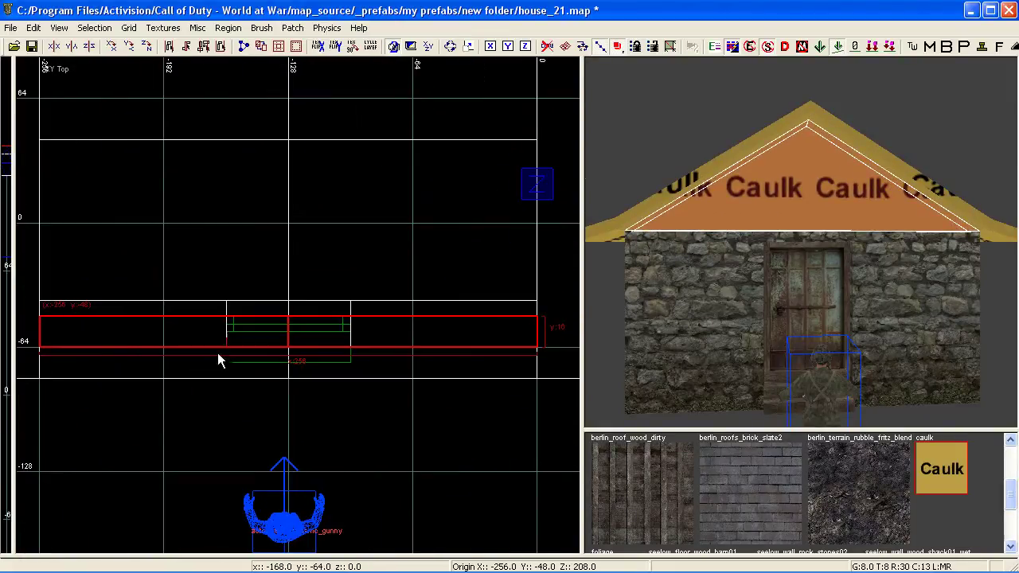
mouse_move(191, 322)
mouse_down()
mouse_move(189, 307)
mouse_move(189, 327)
mouse_up()
Texture the outer faces of the front and rear gables with seelow_wall_wood_shack01_wet
mouse_move(588, 315)
right_down()
mouse_move(793, 312)
mouse_move(777, 239)
mouse_move(778, 334)
mouse_move(777, 262)
mouse_move(803, 266)
right_up()
key(Escape)
ctrl+shift+click(778, 286)
ctrl+shift+click(802, 266)
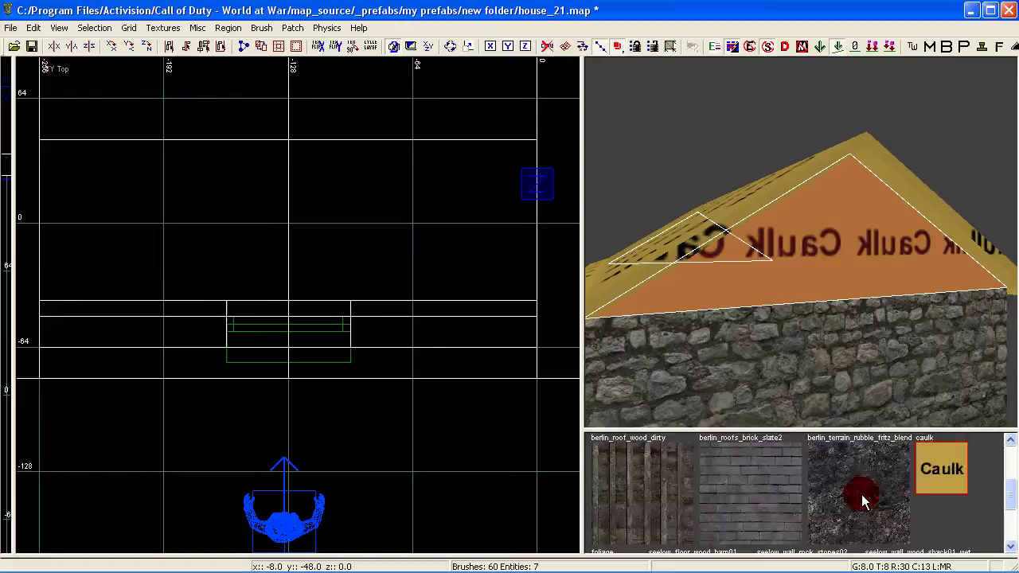
scroll(859, 494, down, 3)
click(876, 493)
key(Escape)
Apply berlin_roofs_brick_slate2 to the top faces of both roof slopes and both eaves
right_drag(853, 358, 802, 251)
ctrl+shift+click(802, 252)
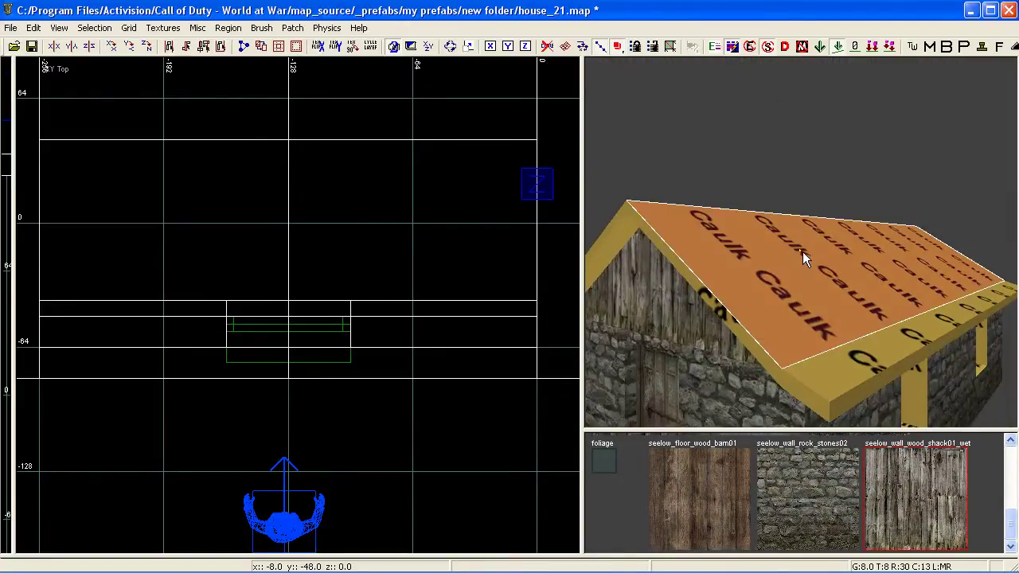
right_drag(879, 342, 839, 332)
ctrl+shift+click(827, 344)
scroll(800, 504, up, 4)
click(759, 497)
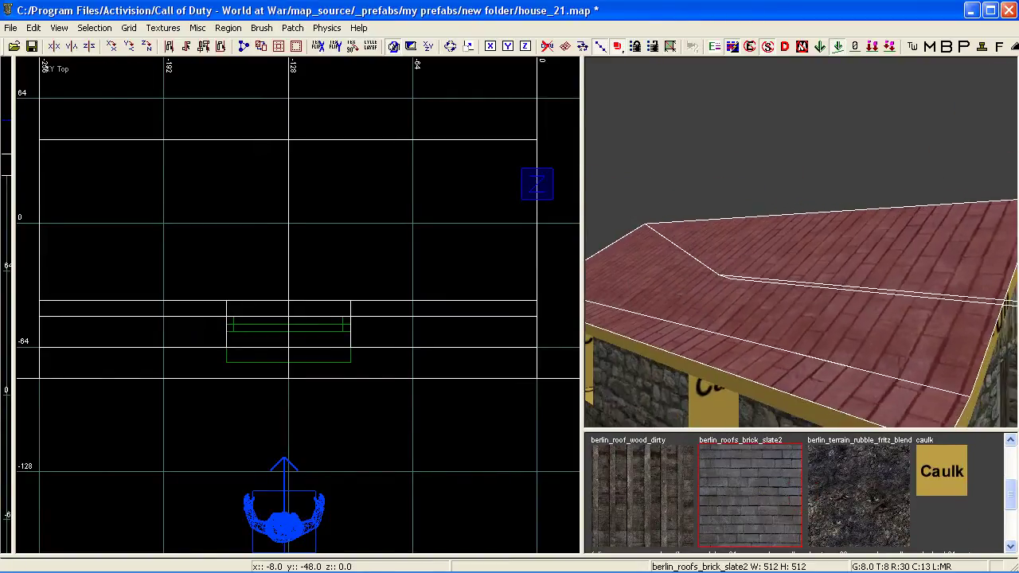
Rotate the slate texture on the roof so its rows run parallel to the ridge
key(s)
drag(627, 119, 375, 114)
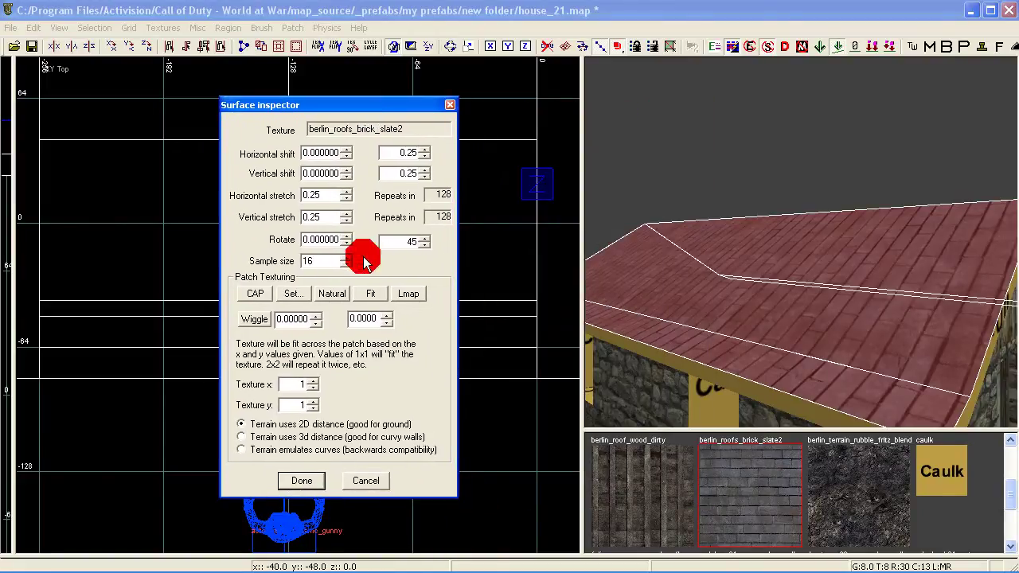
click(346, 243)
click(302, 480)
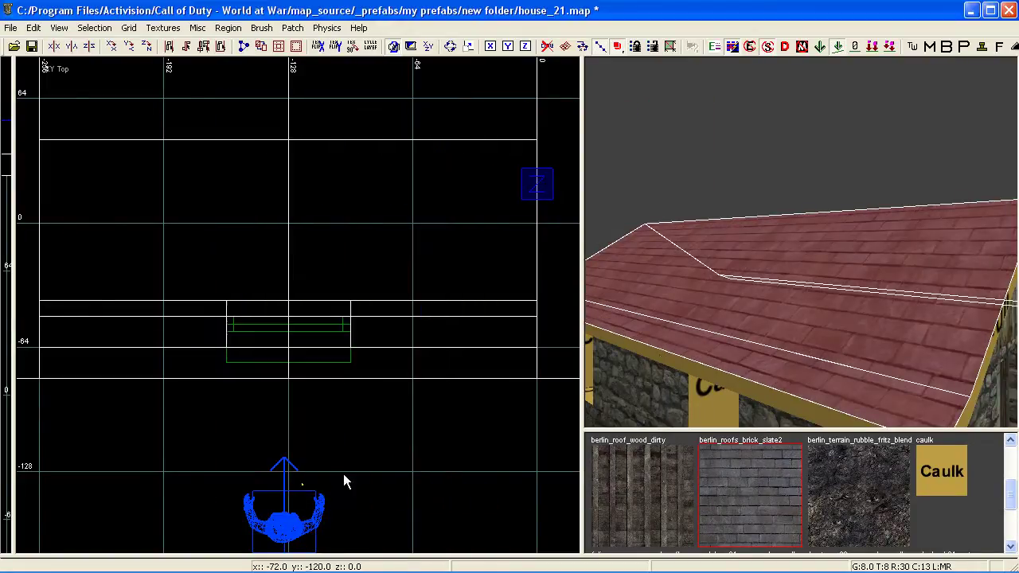
key(Escape)
Apply berlin_roof_wood_dirty to the undersides of the roof slopes and eaves
right_drag(768, 239, 769, 239)
ctrl+shift+click(769, 239)
ctrl+shift+click(682, 180)
right_drag(682, 179, 682, 179)
ctrl+shift+click(734, 130)
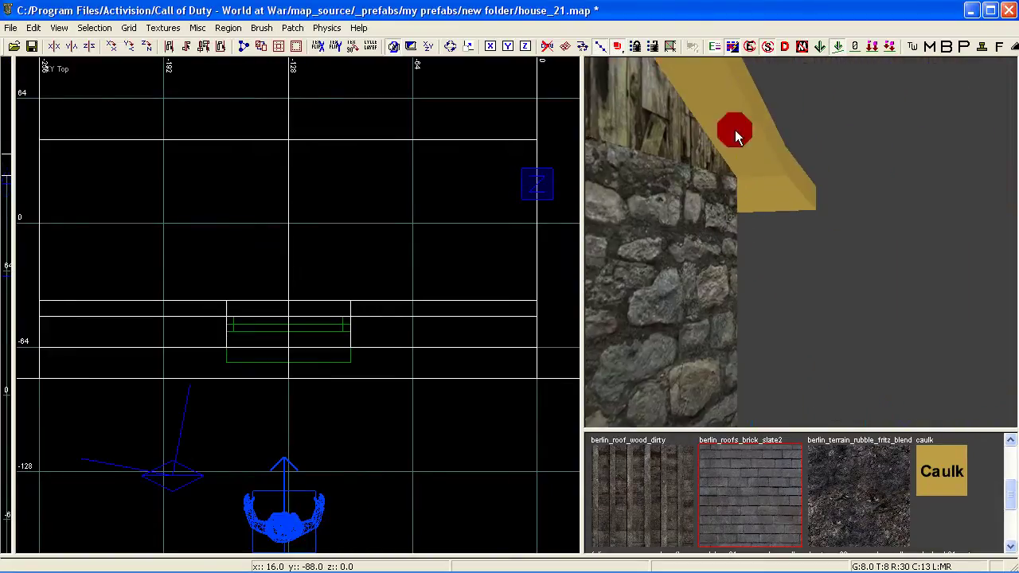
ctrl+shift+click(768, 194)
click(645, 505)
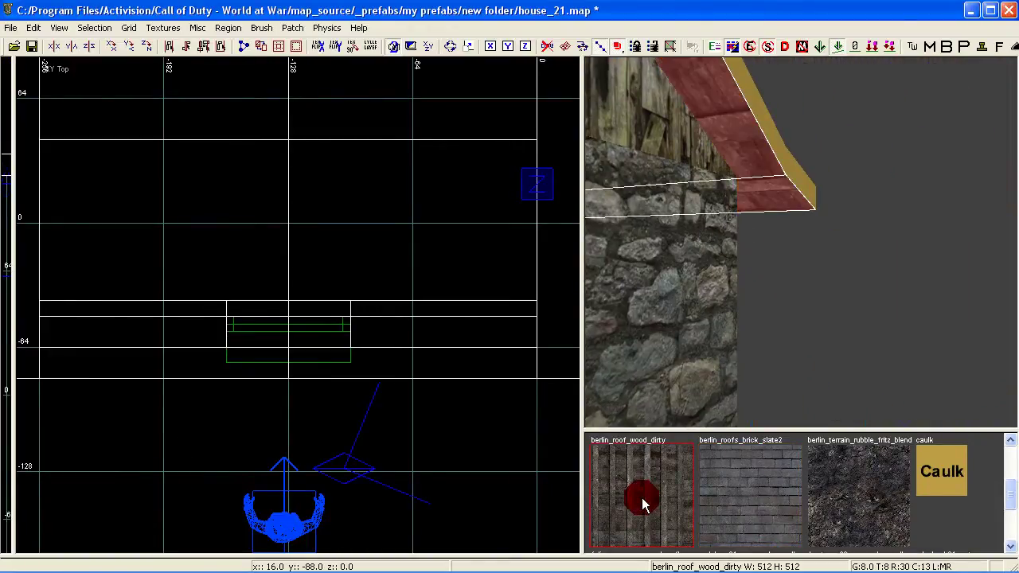
Apply berlin_floors_wood_hardwood2_wet to the long outer edge faces of the eaves
right_drag(774, 336, 798, 278)
ctrl+shift+click(859, 271)
right_drag(875, 280, 803, 459)
scroll(751, 501, down, 4)
click(877, 487)
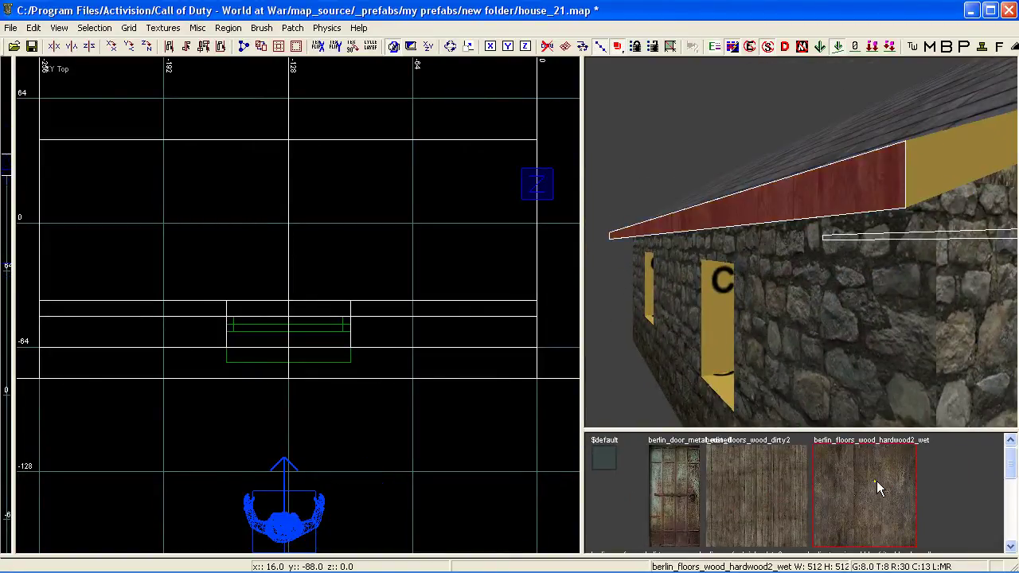
Set the eave edge texture's vertical stretch to 0.21875 and its rotation to 270
key(s)
click(346, 220)
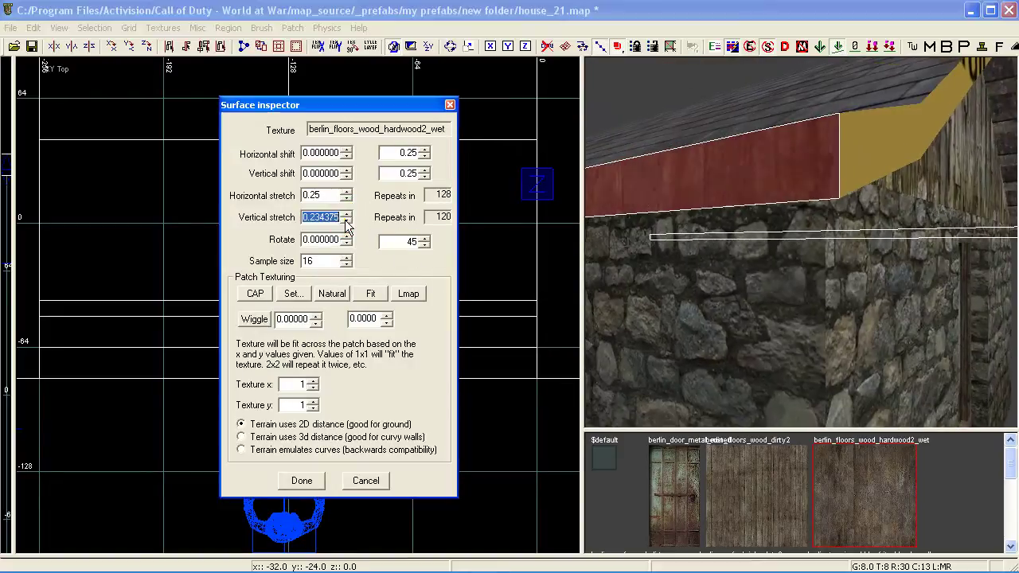
click(346, 220)
click(346, 243)
click(299, 479)
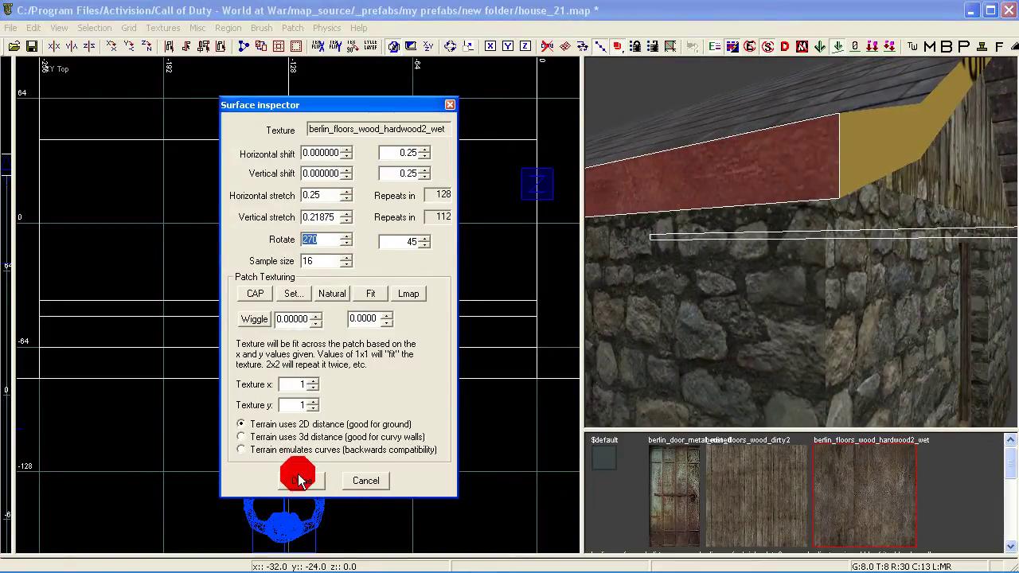
Apply berlin_floors_wood_hardwood2_wet to the gable-end edge faces of the roof and eaves
right_drag(681, 243, 804, 262)
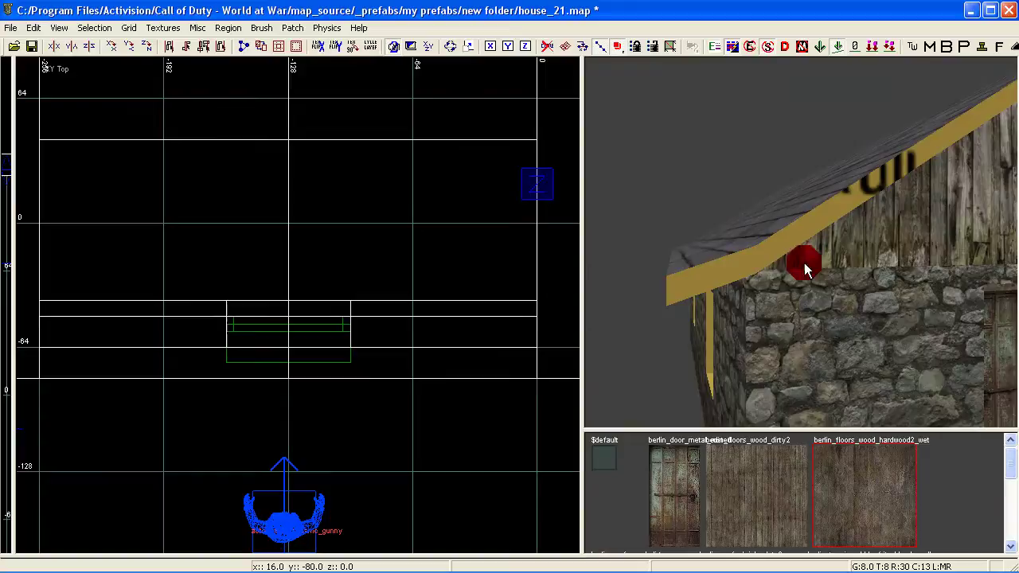
mouse_move(762, 293)
right_down()
mouse_move(749, 286)
mouse_move(783, 249)
mouse_move(880, 242)
mouse_move(937, 199)
mouse_move(912, 290)
right_up()
shift+click(912, 291)
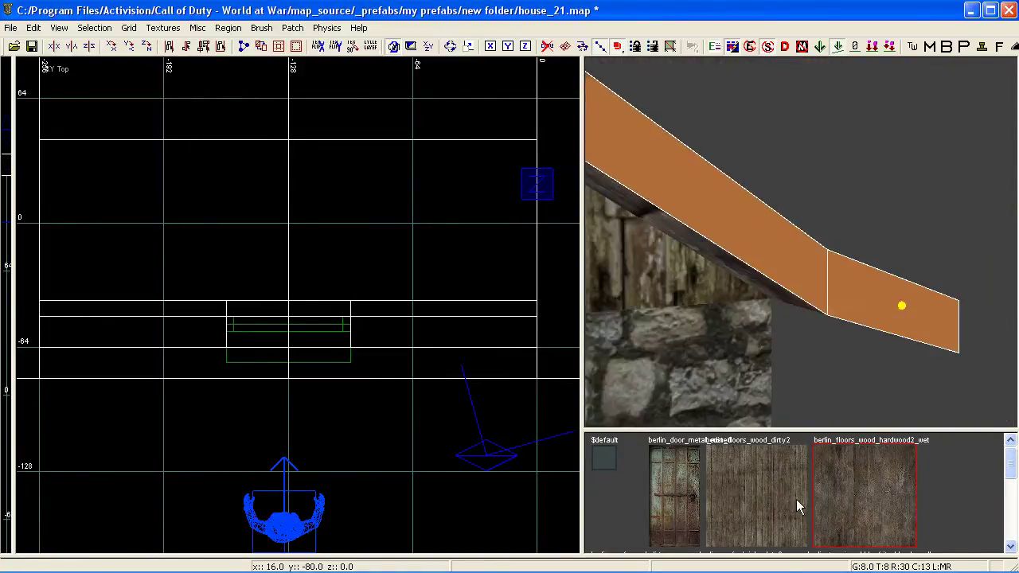
click(845, 503)
Rotate the hardwood texture on the gable-end roof edges so the grain runs along the boards
right_drag(748, 382, 684, 334)
key(s)
click(359, 237)
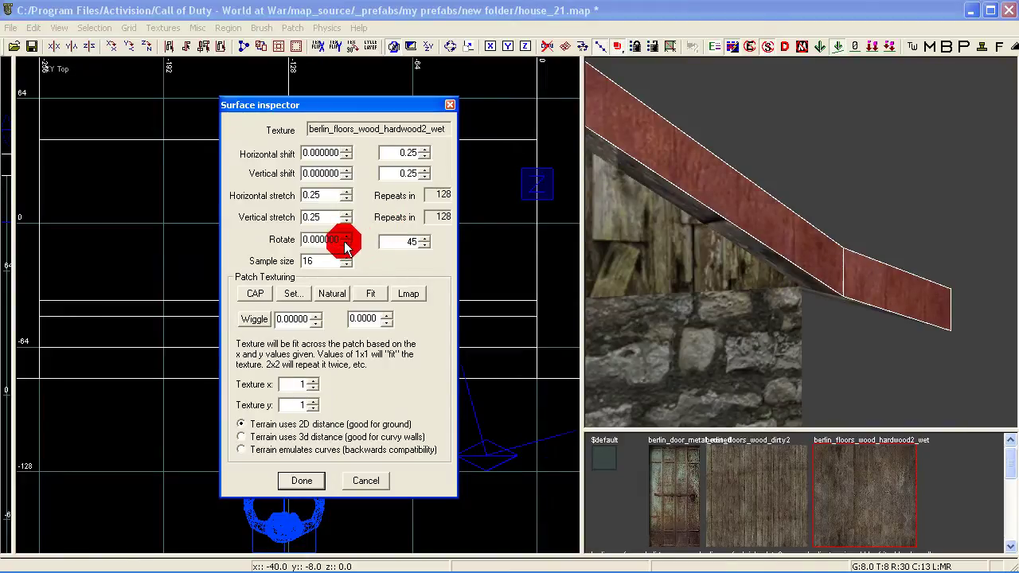
click(346, 243)
click(306, 483)
key(Escape)
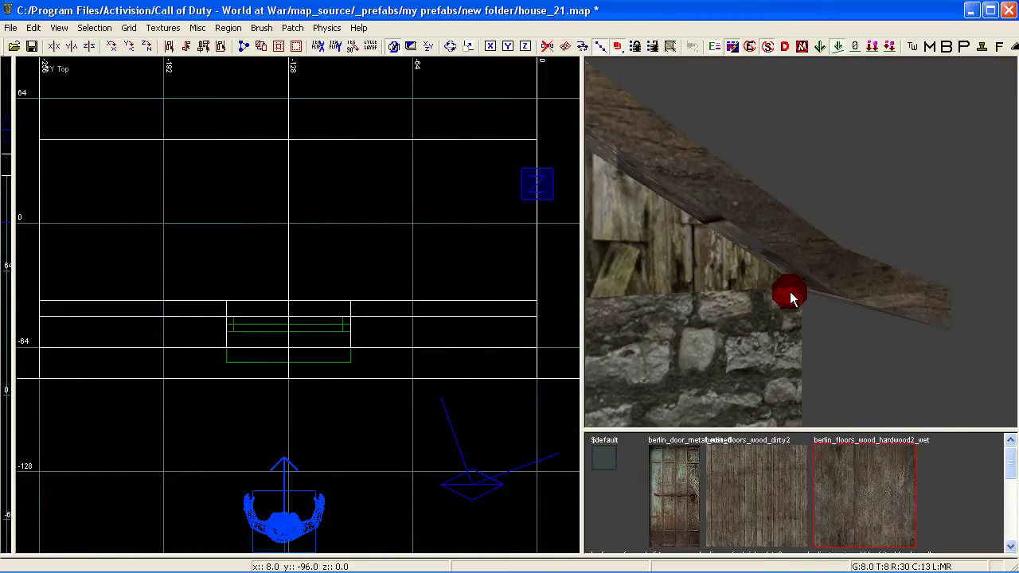
mouse_move(790, 291)
right_down()
mouse_move(716, 223)
mouse_move(700, 286)
mouse_move(653, 318)
mouse_move(700, 334)
mouse_move(653, 319)
mouse_move(796, 315)
mouse_move(793, 330)
right_up()
key(ctrl+Tab)
right_drag(356, 309, 451, 290)
mouse_move(698, 293)
right_down()
mouse_move(716, 246)
mouse_move(748, 271)
mouse_move(764, 238)
mouse_move(709, 287)
mouse_move(748, 262)
mouse_move(788, 278)
right_up()
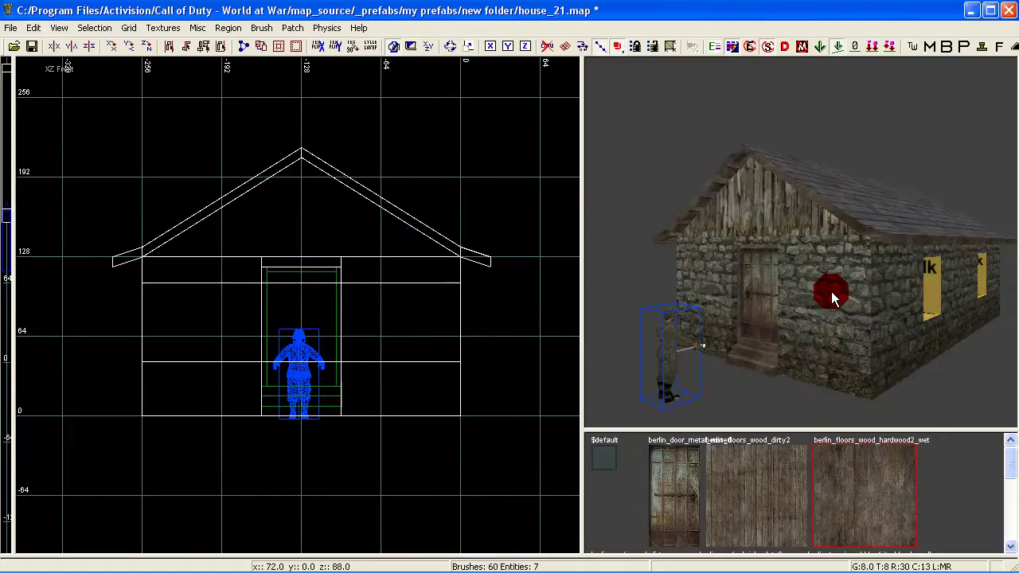
right_drag(845, 312, 845, 308)
shift+click(827, 270)
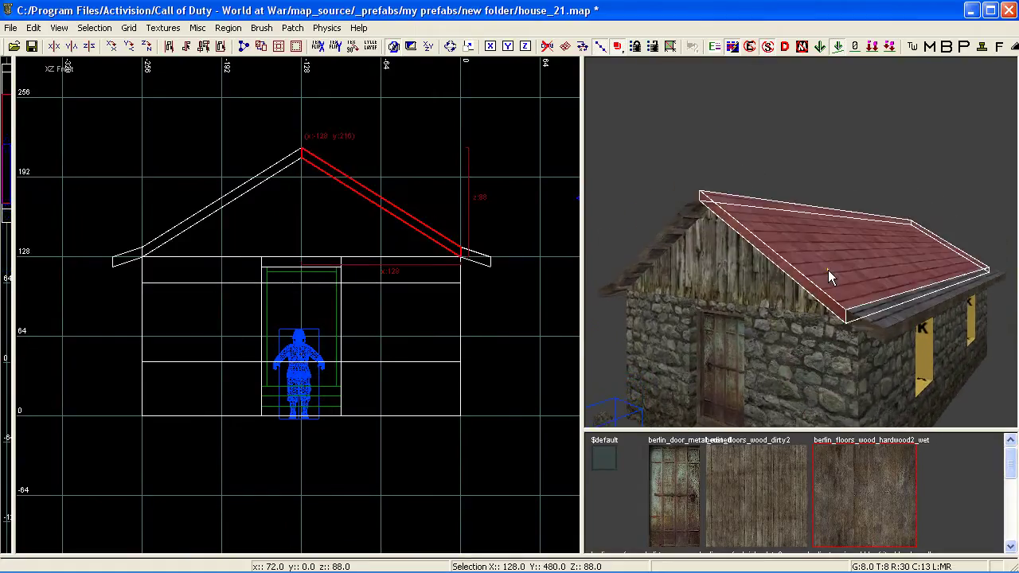
shift+click(668, 232)
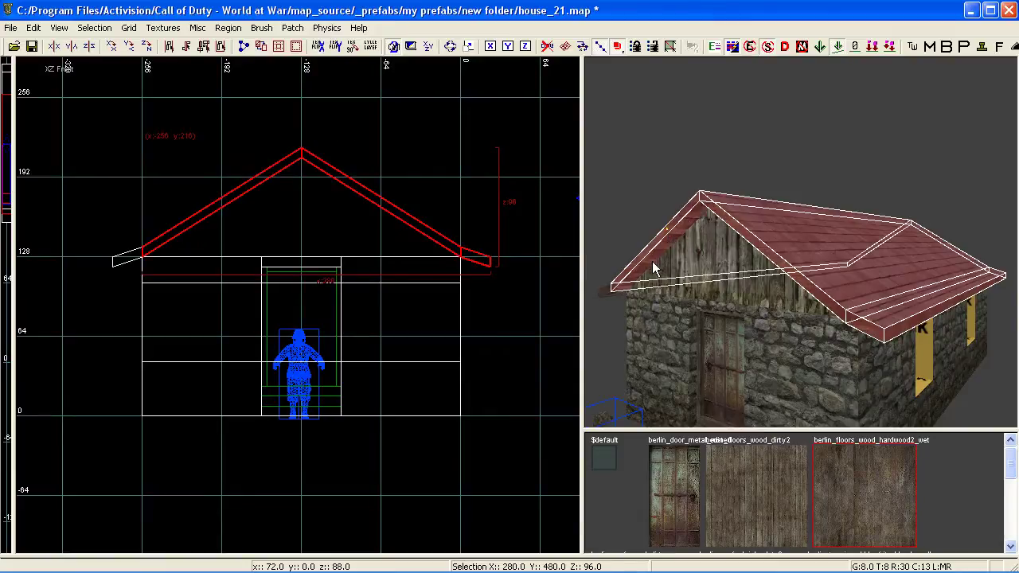
shift+click(608, 291)
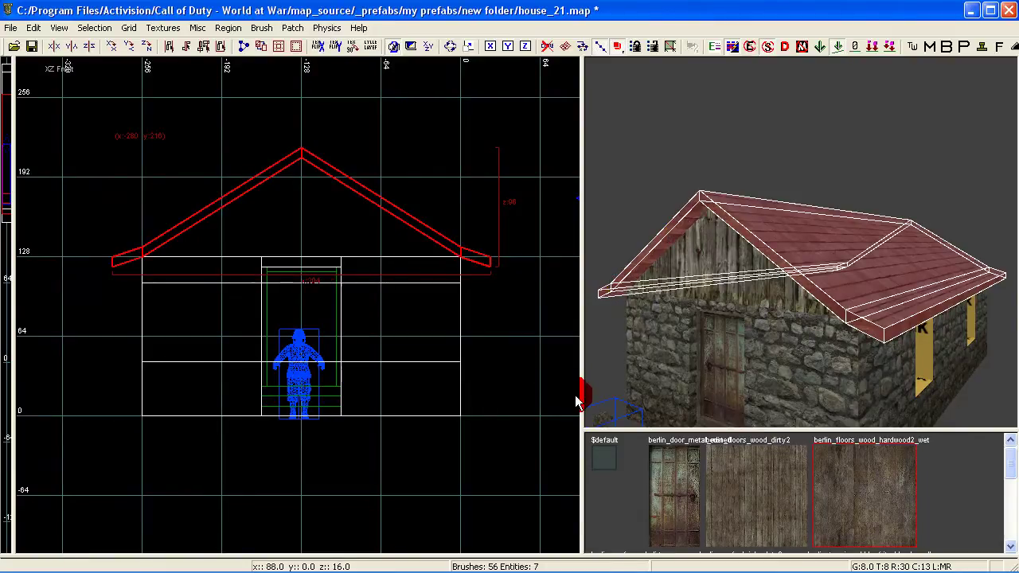
key(Escape)
Convert the slate top faces of both roof slopes and both eaves to terrain patches, and switch to the side view
right_drag(840, 351, 855, 326)
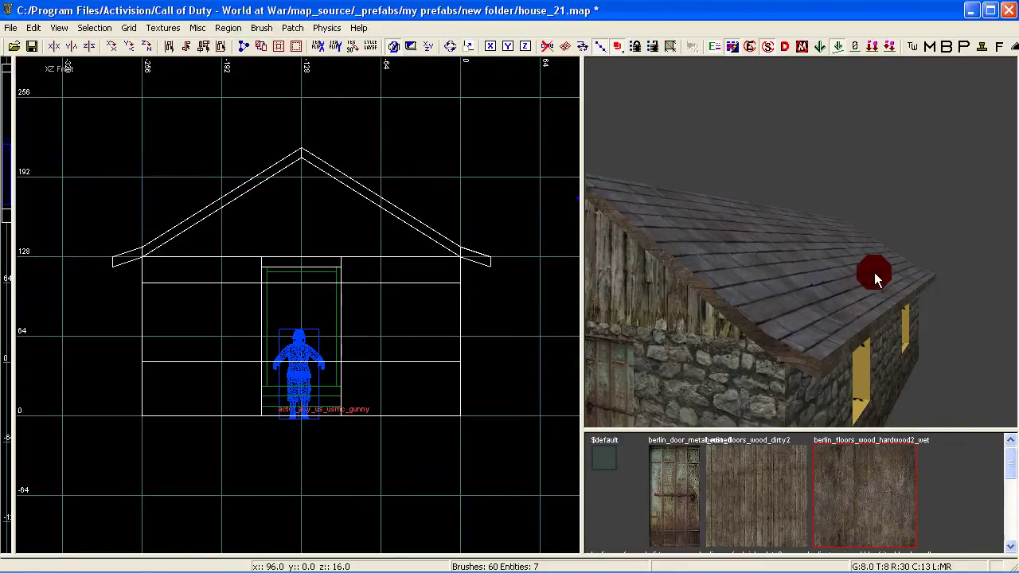
ctrl+shift+click(791, 243)
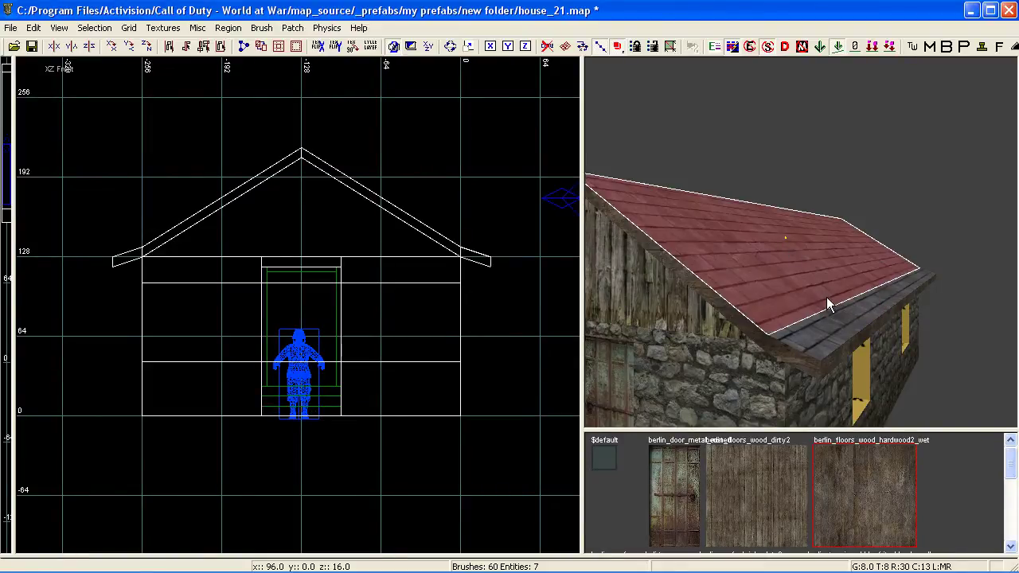
ctrl+shift+click(844, 314)
mouse_move(844, 314)
right_down()
mouse_move(844, 278)
mouse_move(803, 295)
mouse_move(828, 321)
right_up()
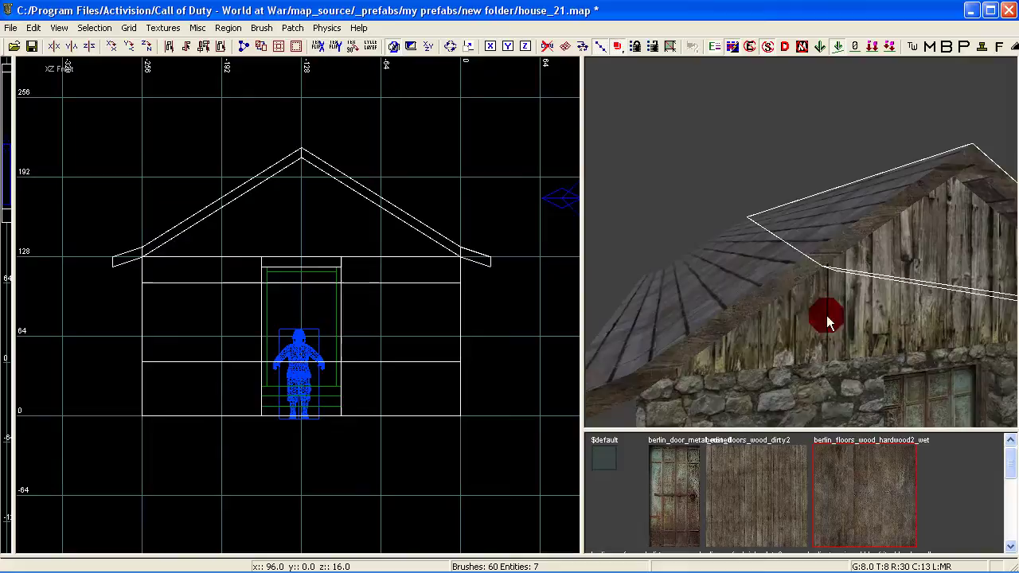
ctrl+shift+click(773, 250)
right_drag(773, 251, 758, 285)
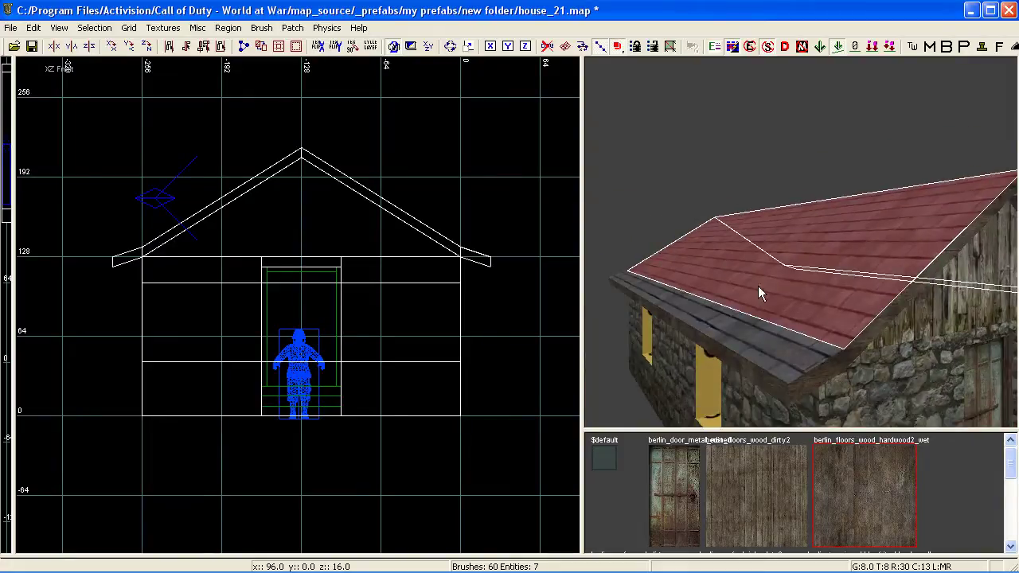
ctrl+shift+click(744, 327)
click(292, 28)
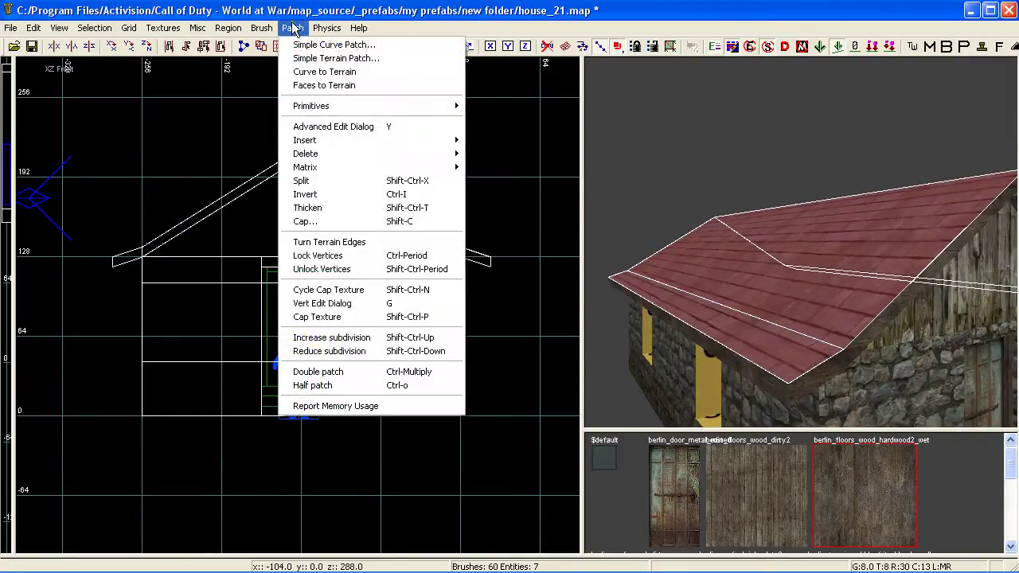
click(344, 91)
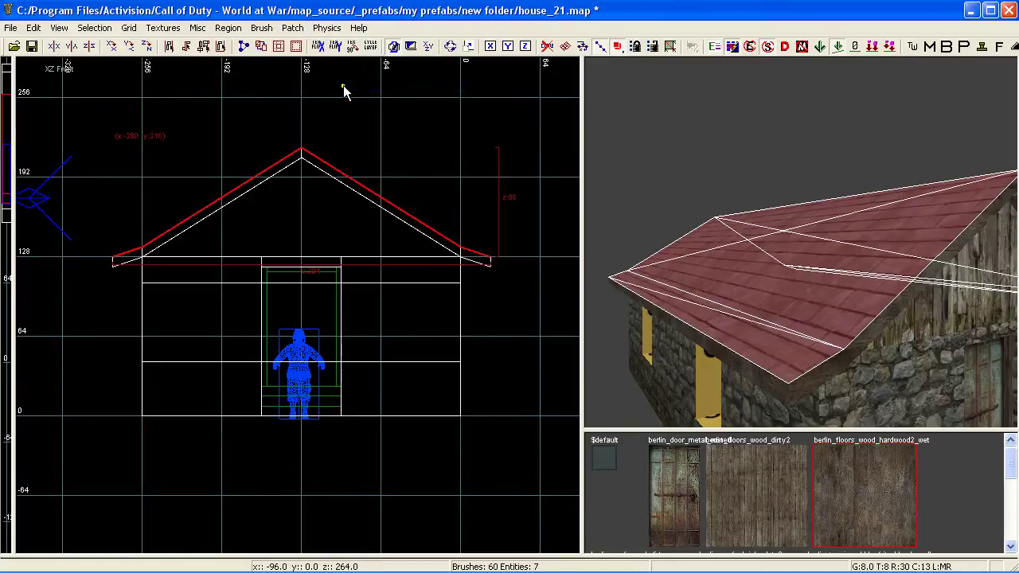
key(ctrl+Tab)
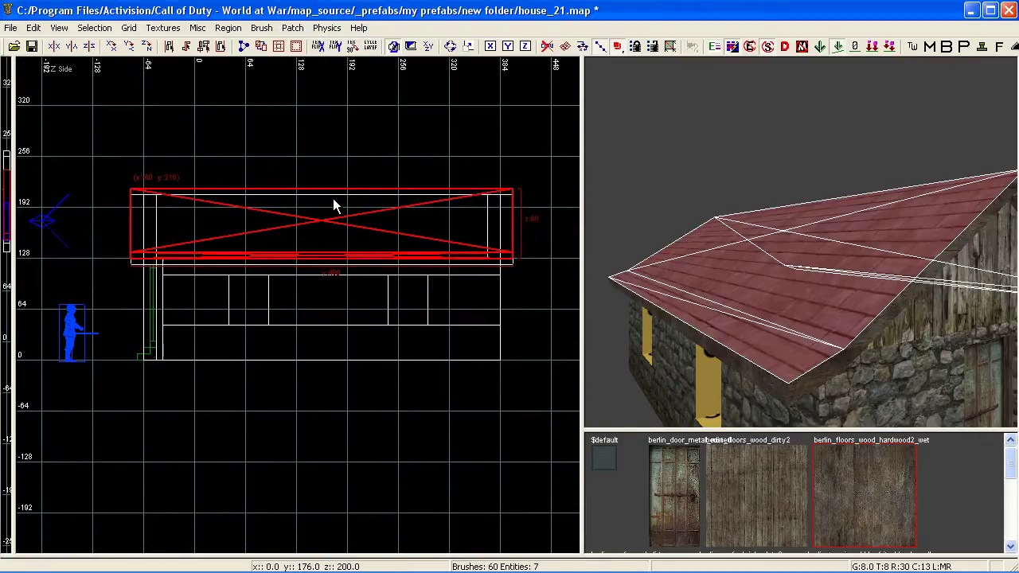
Raise the four slate terrain patches 8 units above the roof brushes
right_drag(794, 266, 839, 286)
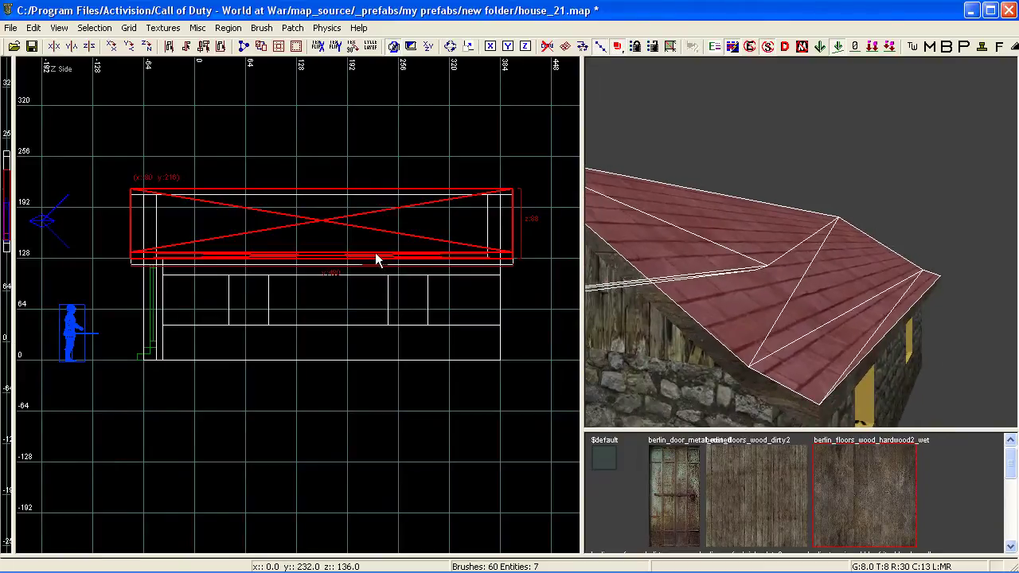
drag(360, 226, 361, 218)
mouse_move(753, 278)
right_down()
mouse_move(775, 280)
mouse_move(773, 310)
mouse_move(807, 325)
mouse_move(736, 319)
mouse_move(812, 310)
right_up()
Reselect the terrain patches covering both roof slopes and both eaves
key(Escape)
shift+click(739, 287)
shift+click(806, 326)
shift+click(865, 277)
shift+click(762, 316)
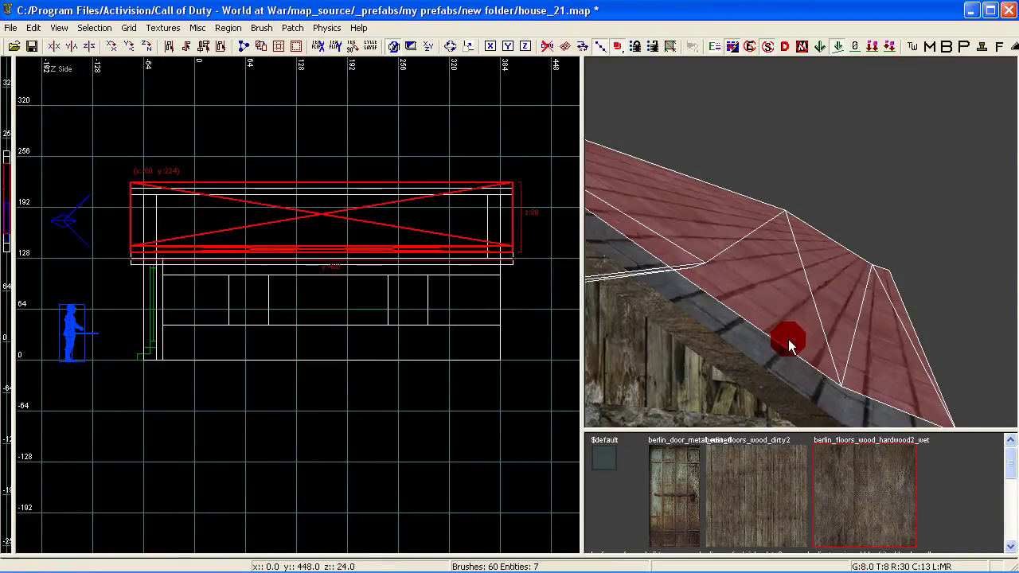
key(Escape)
right_drag(788, 340, 819, 310)
shift+click(834, 253)
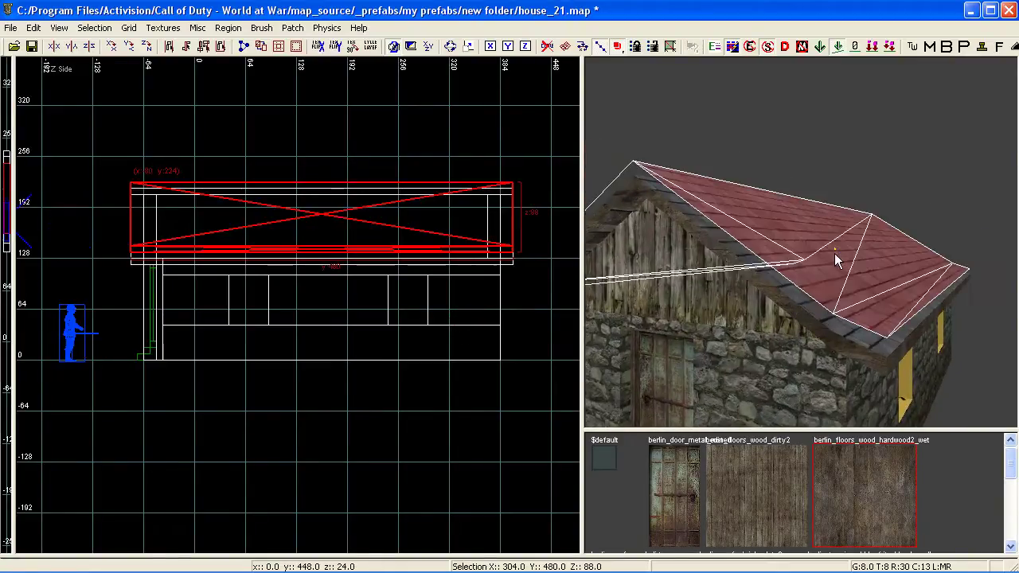
Show the selected roof patches from above and turn on vertex editing for them
key(ctrl+Tab)
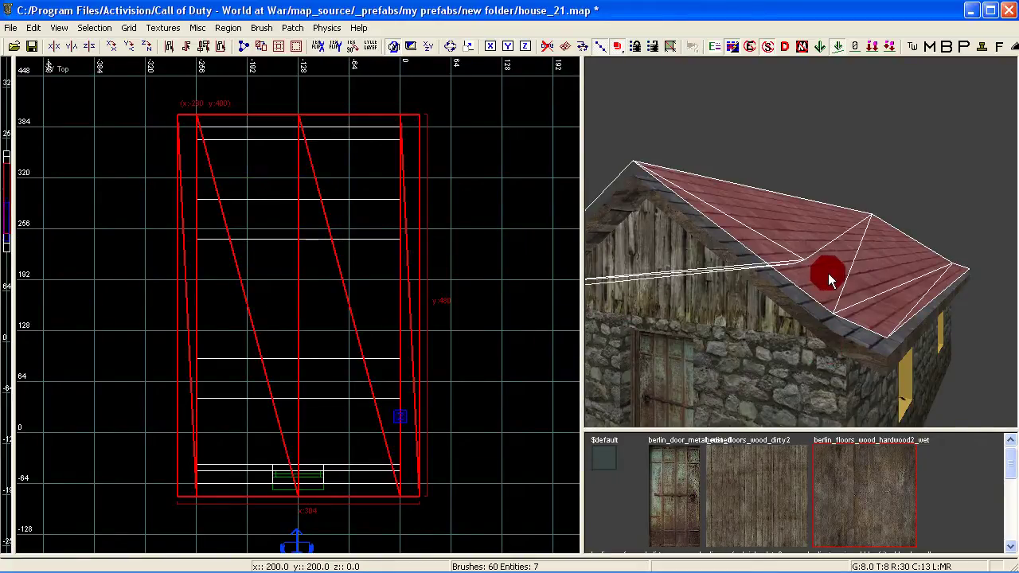
mouse_move(827, 275)
right_down()
mouse_move(788, 278)
mouse_move(811, 307)
mouse_move(796, 283)
mouse_move(840, 275)
mouse_move(830, 277)
right_up()
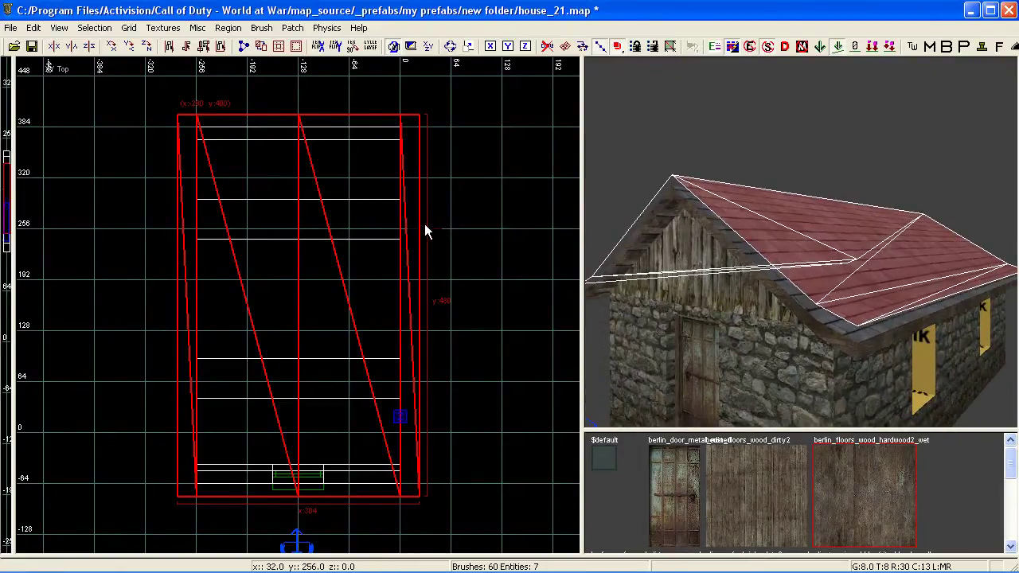
right_drag(424, 223, 453, 241)
mouse_move(383, 215)
right_down()
mouse_move(364, 205)
mouse_move(381, 226)
right_up()
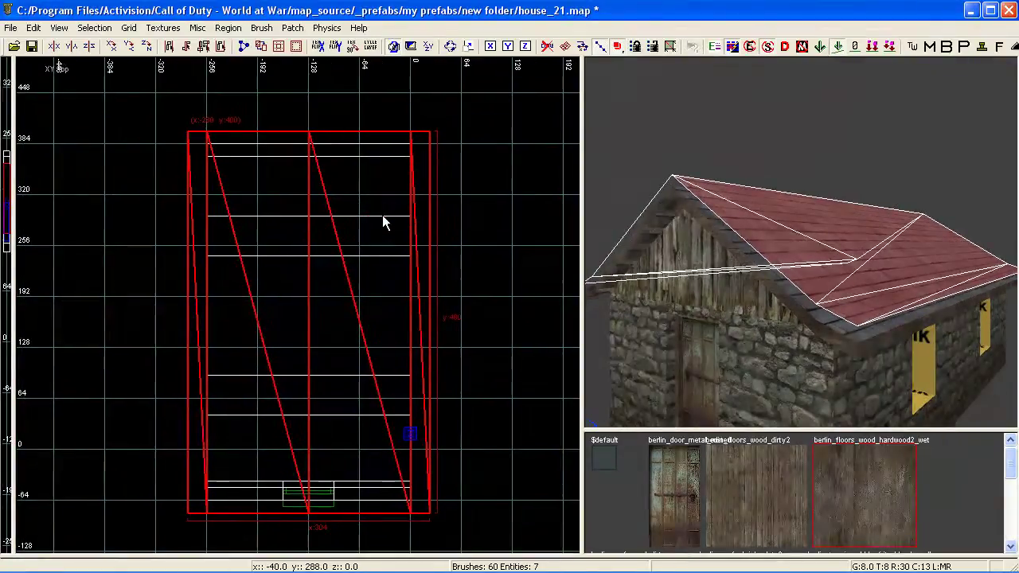
click(382, 215)
key(v)
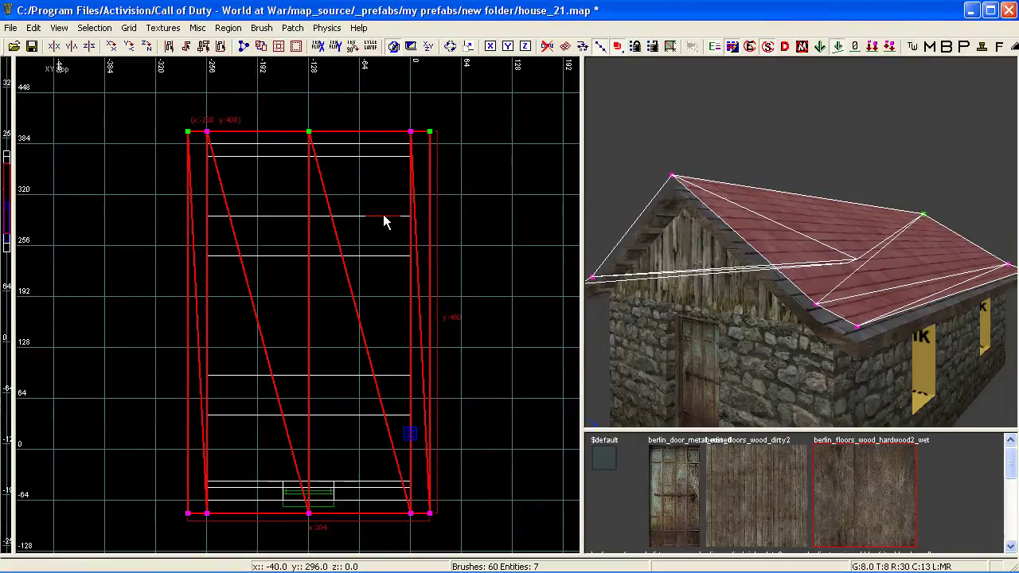
right_drag(358, 240, 356, 222)
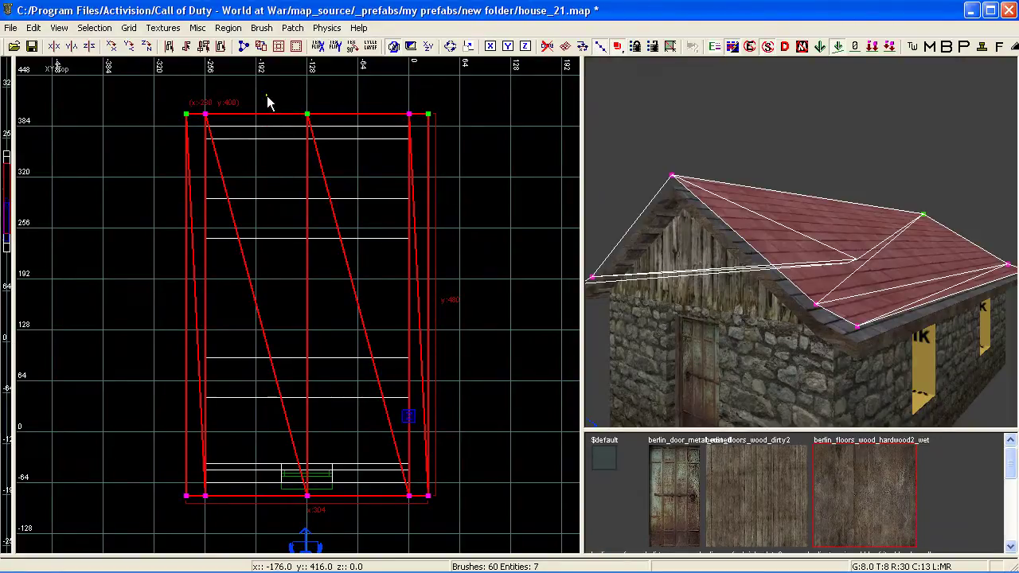
Subdivide the roof patches into four equal sections along the length of the roof by inserting three crosswise vertex rows
shift+drag(268, 96, 361, 473)
shift+drag(372, 528, 372, 527)
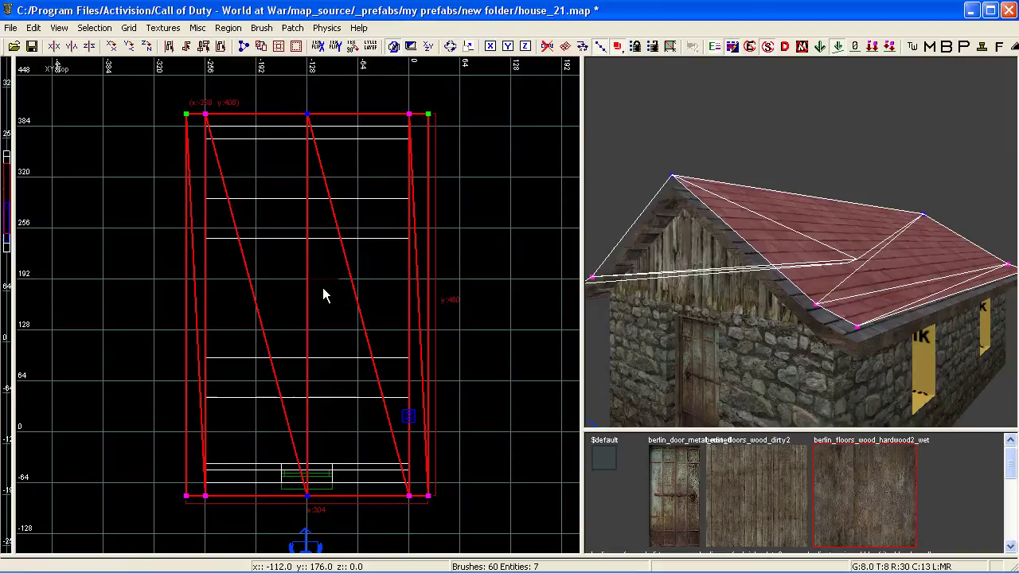
scroll(322, 287, down, 2)
scroll(321, 284, up, 2)
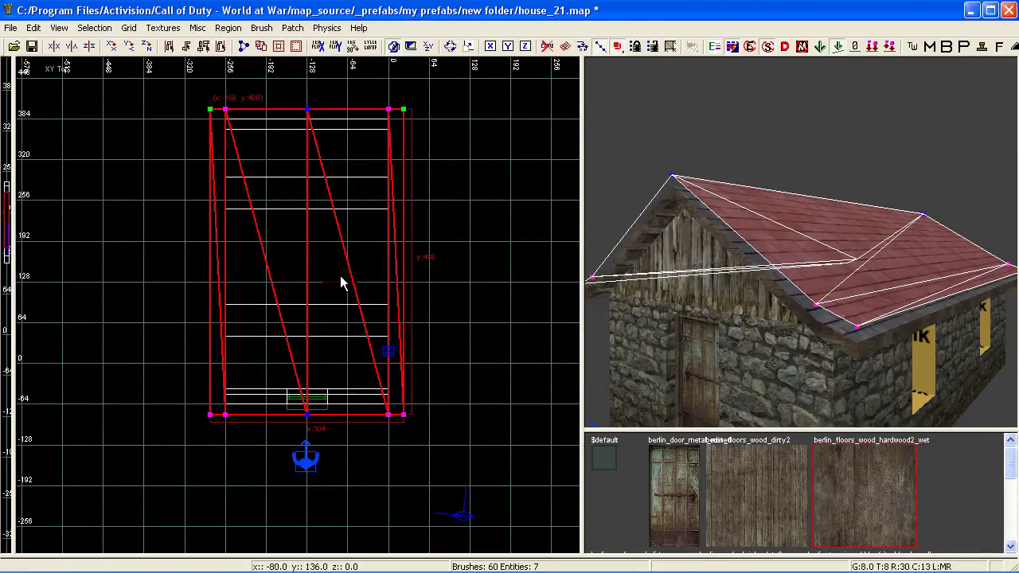
key(ctrl+shift+KP_Add)
right_drag(751, 288, 809, 290)
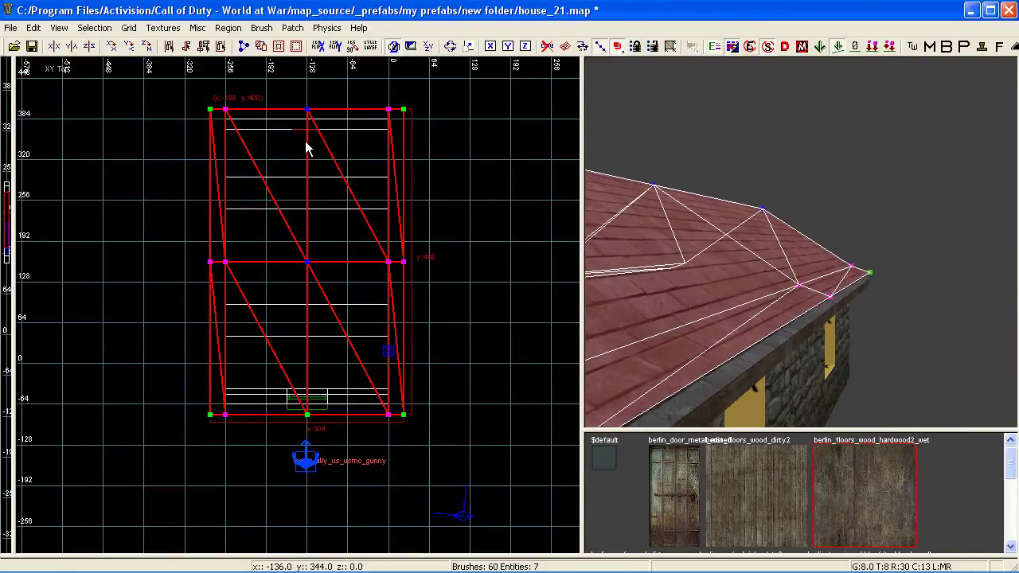
key(ctrl+KP_Add)
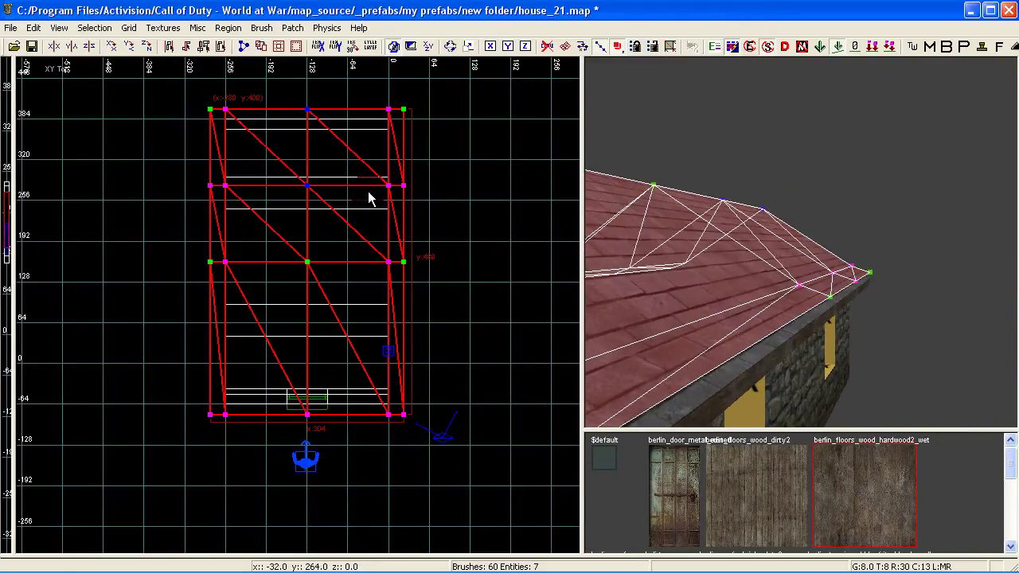
key(ctrl+KP_Add)
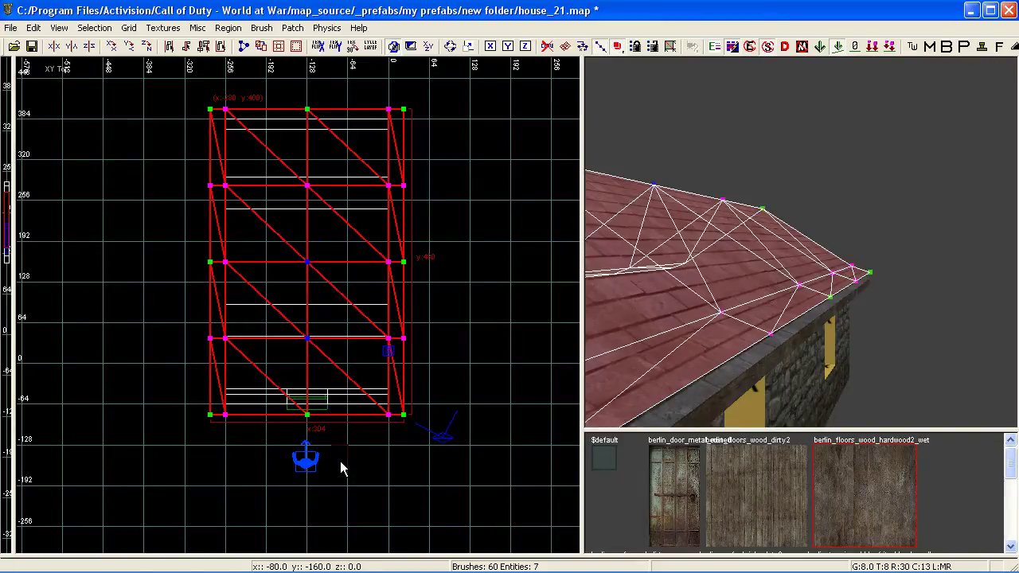
Insert a lengthwise line of vertices midway between ridge and eave on each roof slope
right_drag(254, 175, 245, 157)
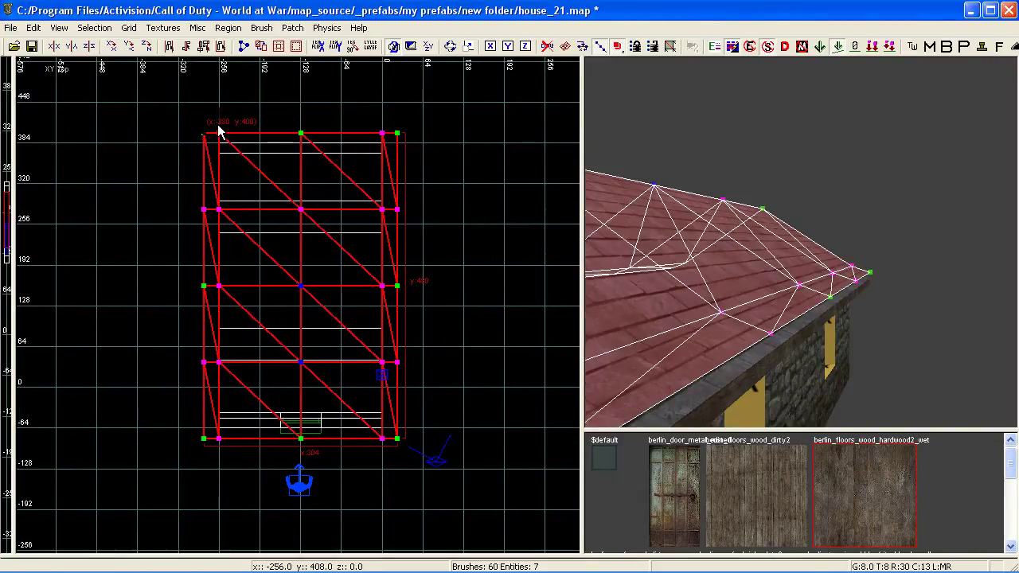
key(ctrl+shift+KP_Add)
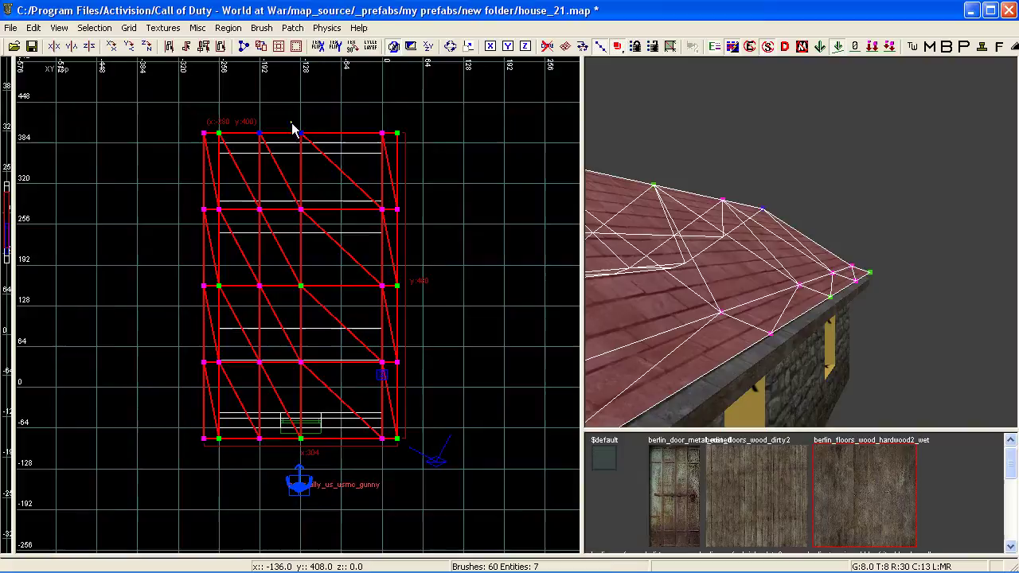
drag(292, 124, 383, 144)
key(ctrl+shift+KP_Add)
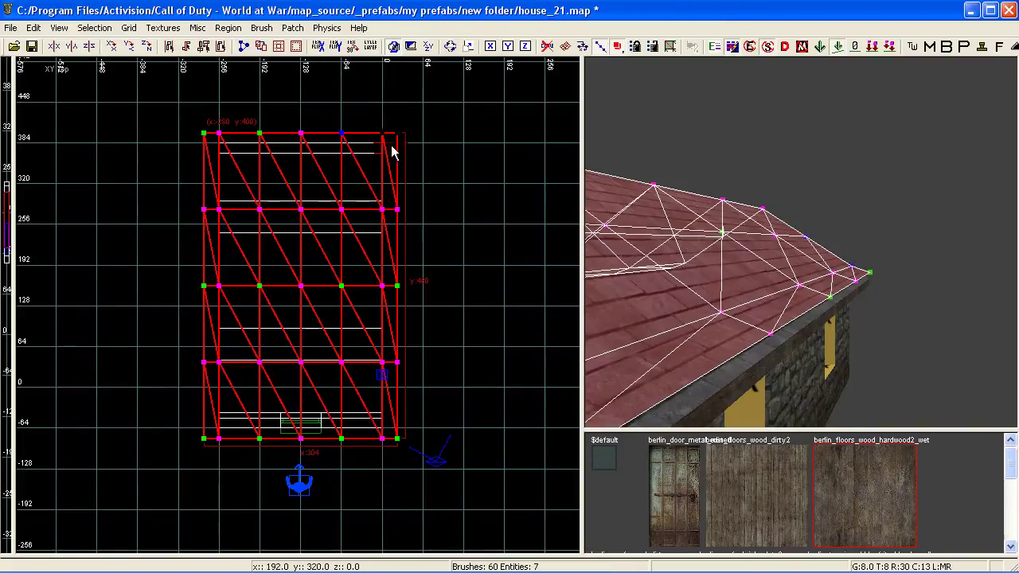
Apply berlin_terrain_rubble_fritz_blend to the roof patches and map it with Natural and CAP patch texturing
right_drag(697, 217, 724, 326)
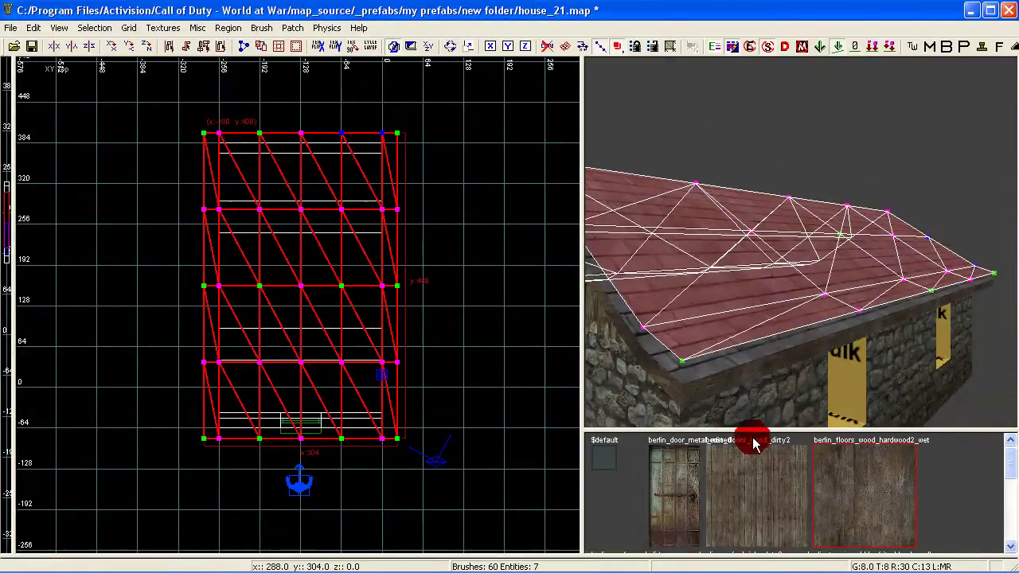
scroll(768, 441, down, 3)
click(874, 500)
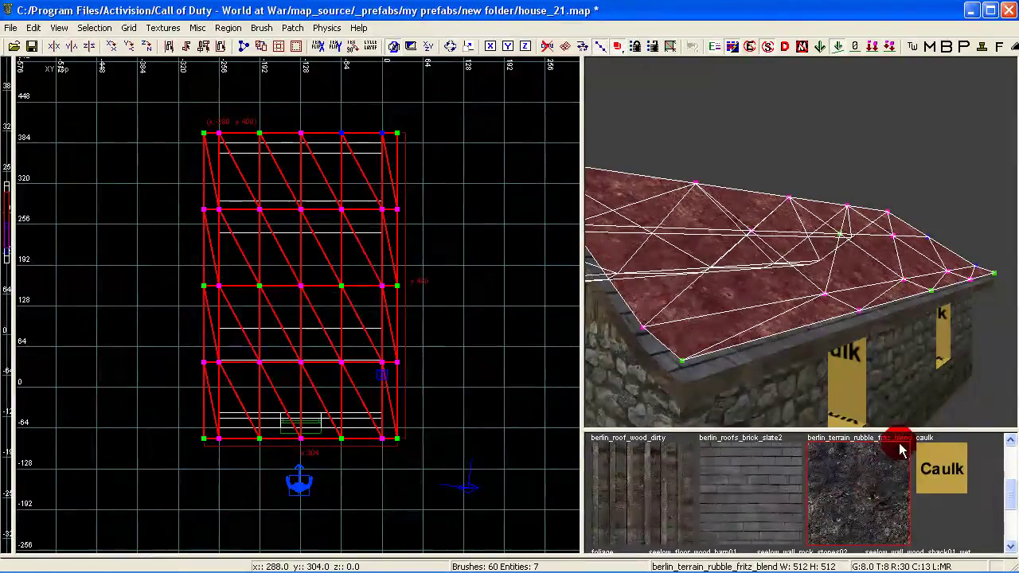
key(s)
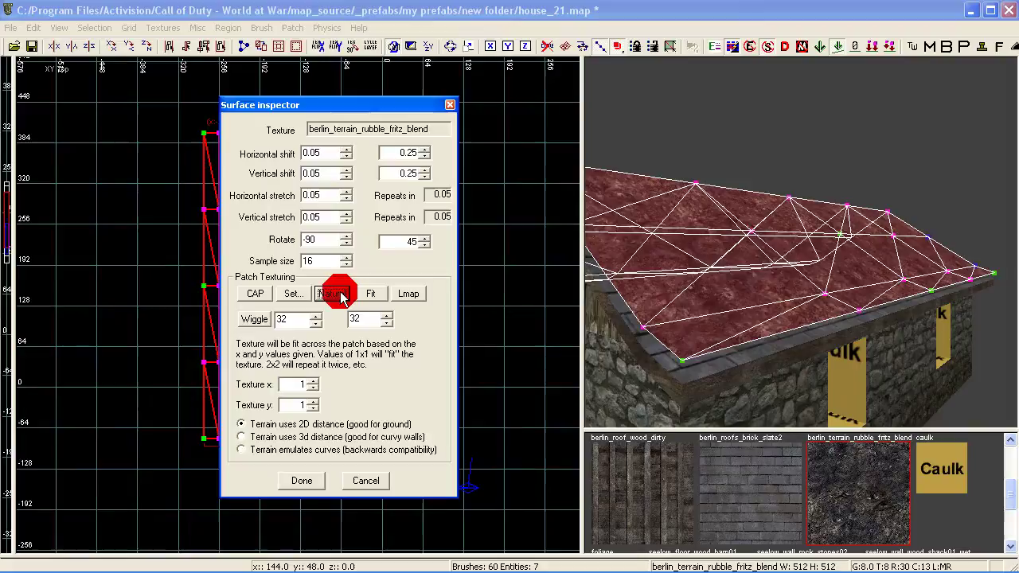
click(254, 294)
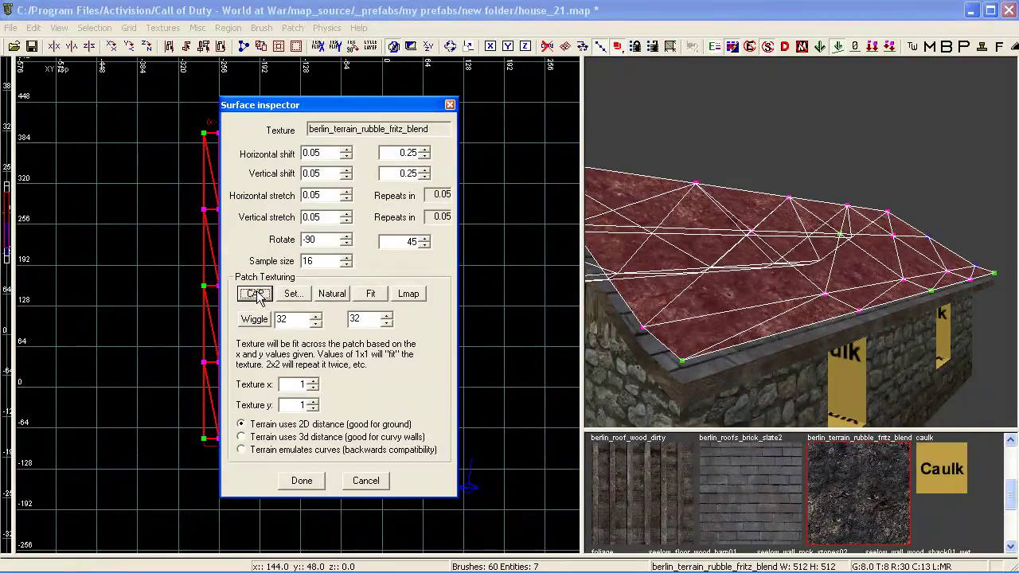
click(306, 480)
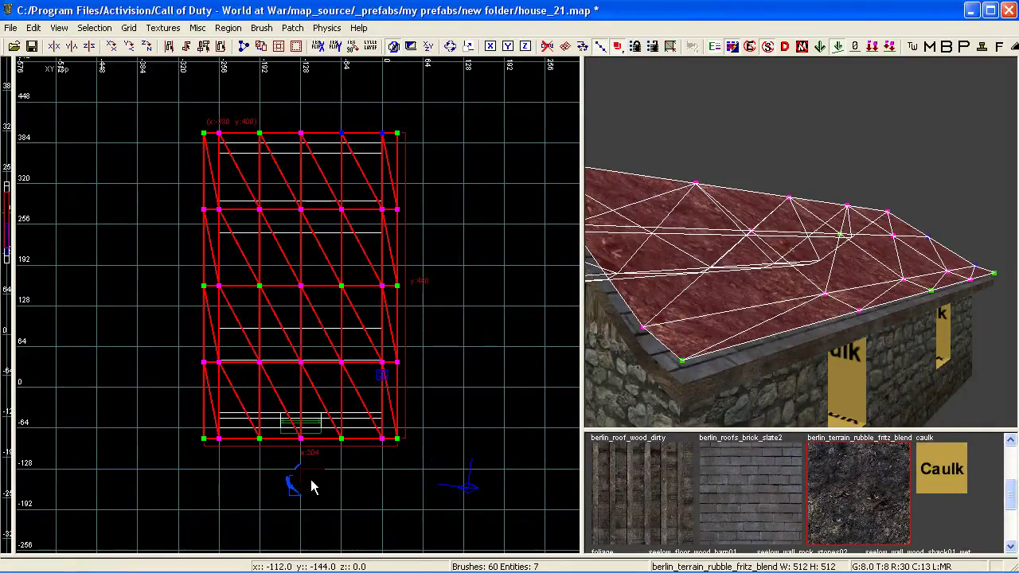
Set advanced patch editing to Flatten on the Alpha channel, with an inner radius of 28
key(y)
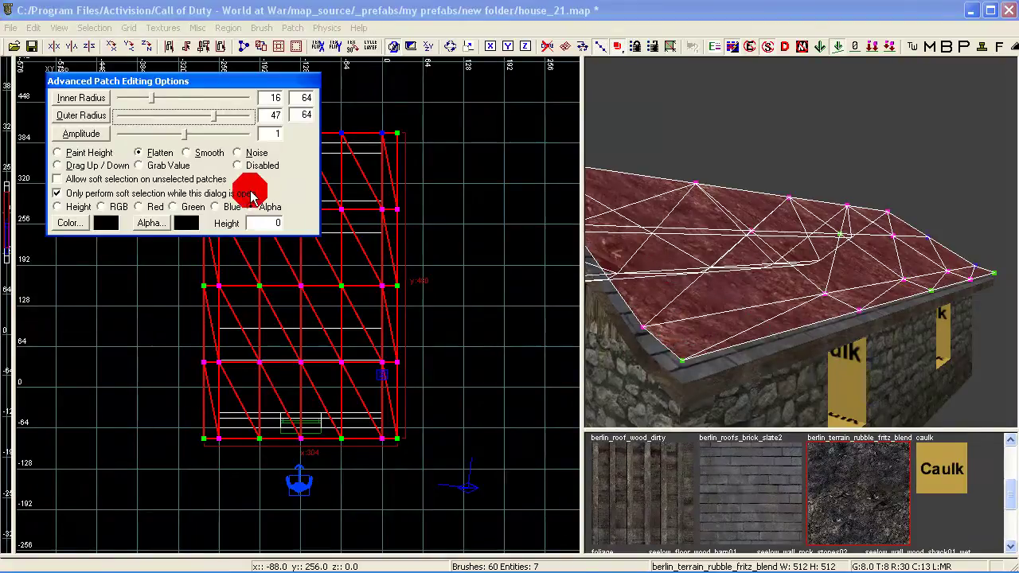
click(247, 205)
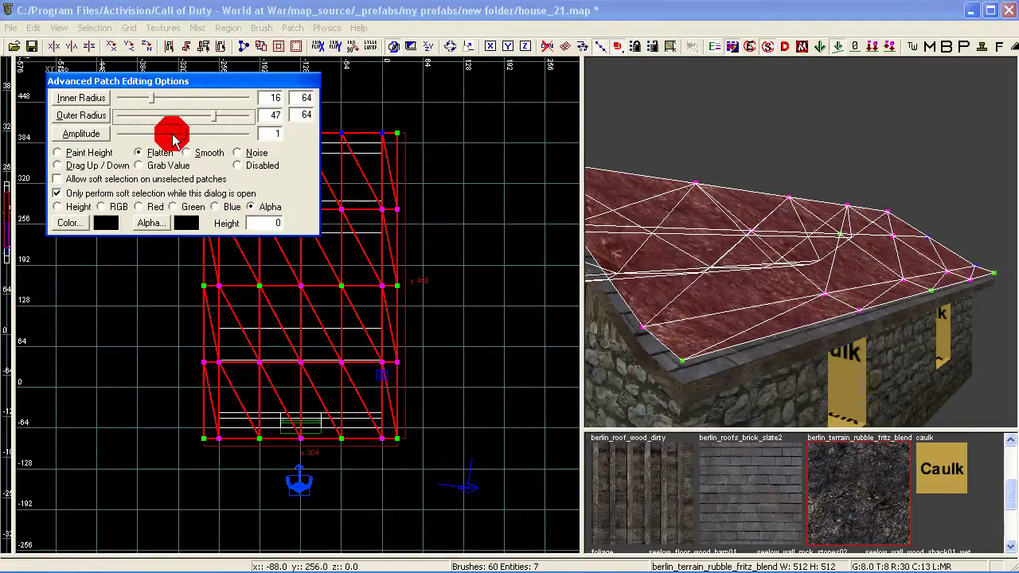
click(158, 155)
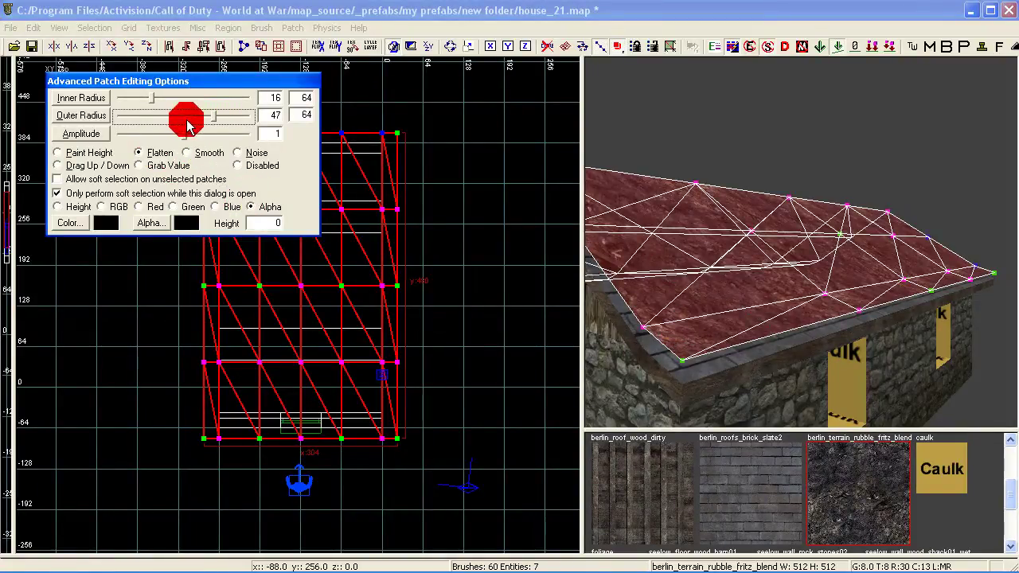
click(139, 151)
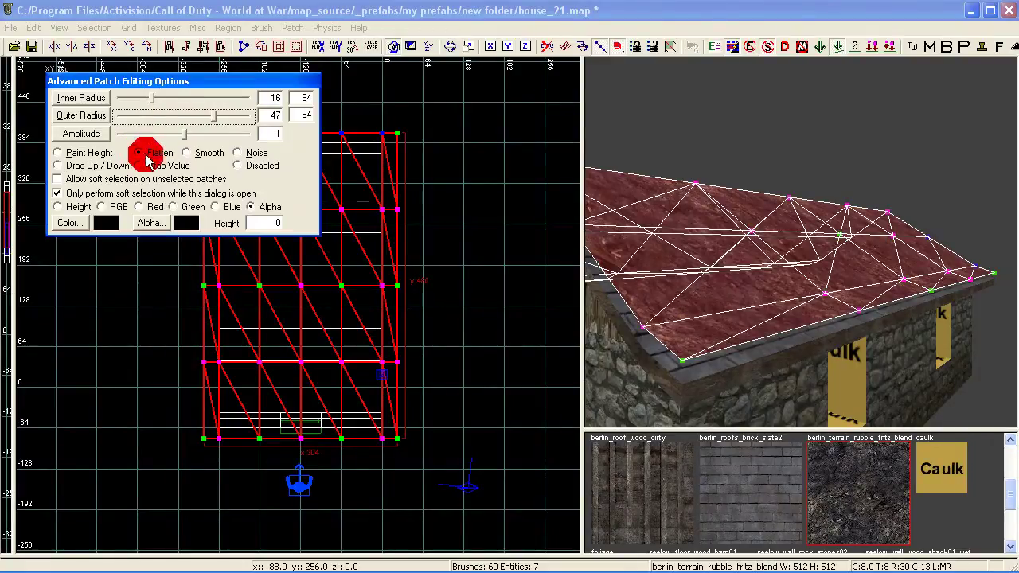
click(156, 97)
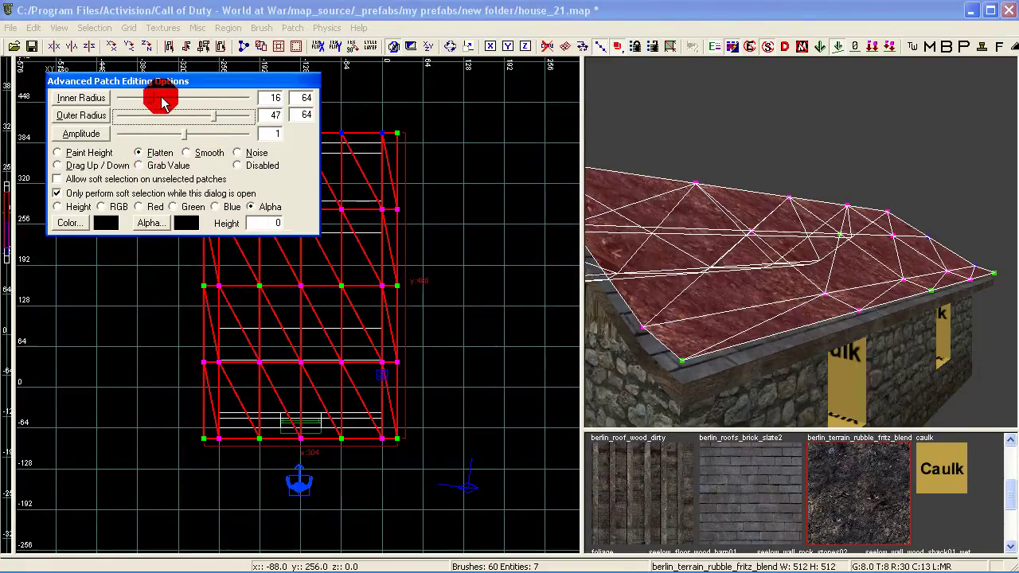
Try painting alpha along the lower edge of the roof slope, and turn off vertex editing
drag(738, 282, 755, 276)
right_drag(755, 276, 864, 315)
mouse_move(866, 319)
mouse_down()
mouse_move(875, 311)
mouse_move(796, 309)
mouse_move(820, 298)
mouse_move(849, 324)
mouse_up()
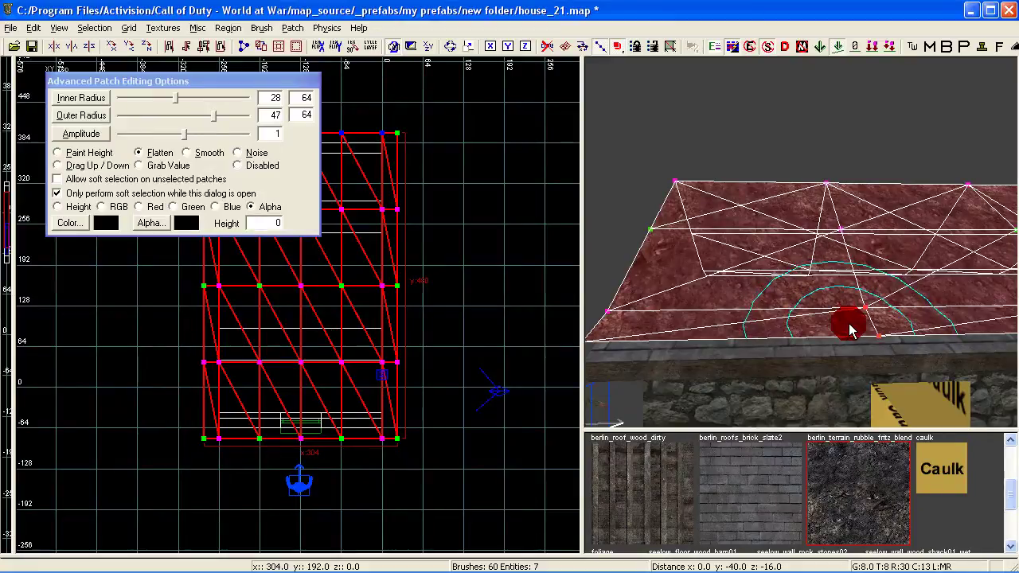
click(864, 309)
right_drag(864, 309, 849, 304)
mouse_move(850, 310)
mouse_down()
mouse_move(796, 311)
mouse_move(861, 315)
mouse_up()
key(v)
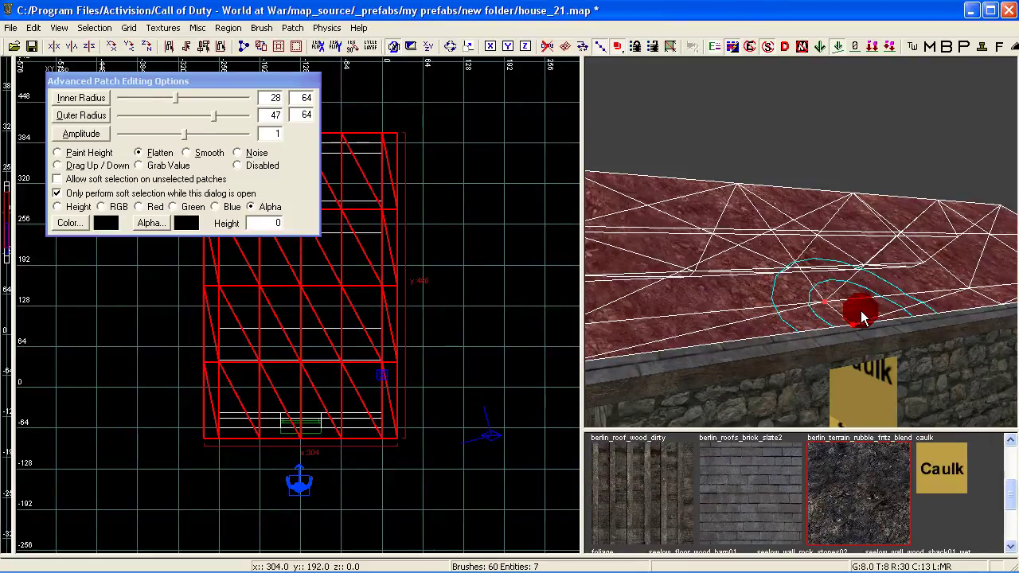
Paint alpha over the lower part of the roof slope so the slate shows through the rubble
drag(861, 310, 837, 307)
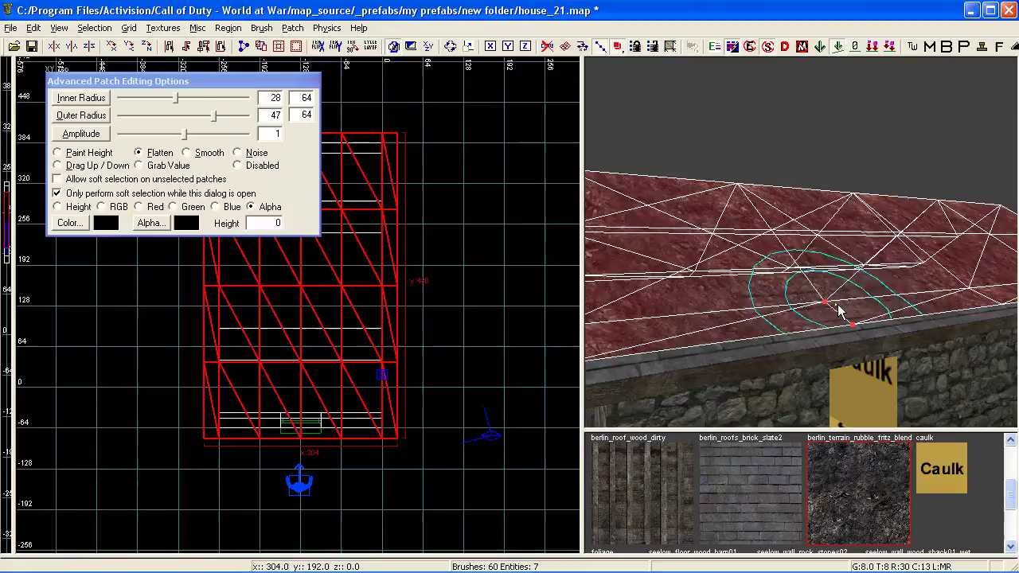
mouse_move(685, 327)
mouse_down()
mouse_move(725, 246)
mouse_move(711, 295)
mouse_move(734, 300)
mouse_up()
mouse_move(734, 300)
right_down()
mouse_move(684, 299)
mouse_move(736, 301)
right_up()
drag(774, 255, 818, 266)
right_drag(818, 266, 868, 262)
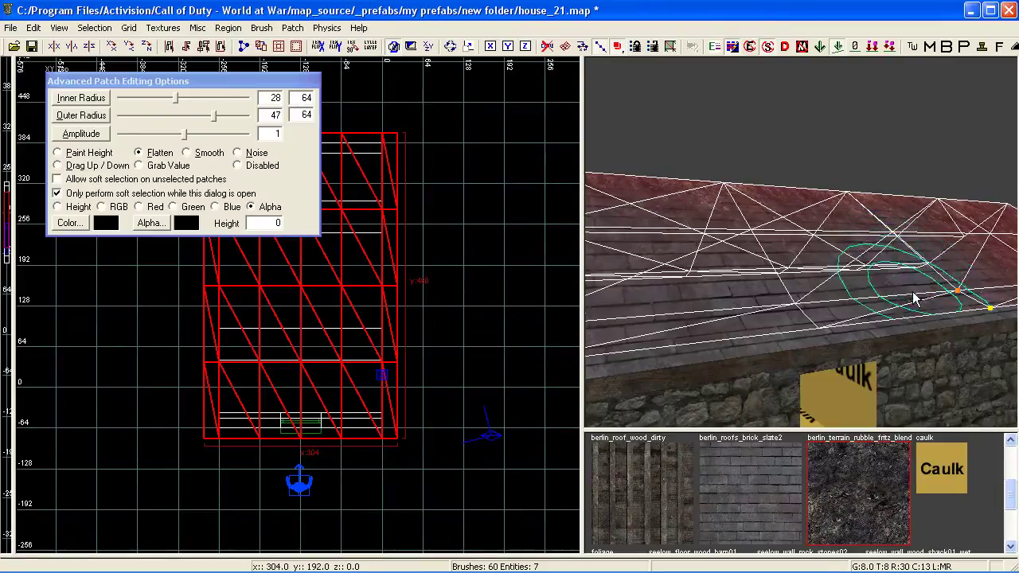
right_drag(915, 298, 890, 294)
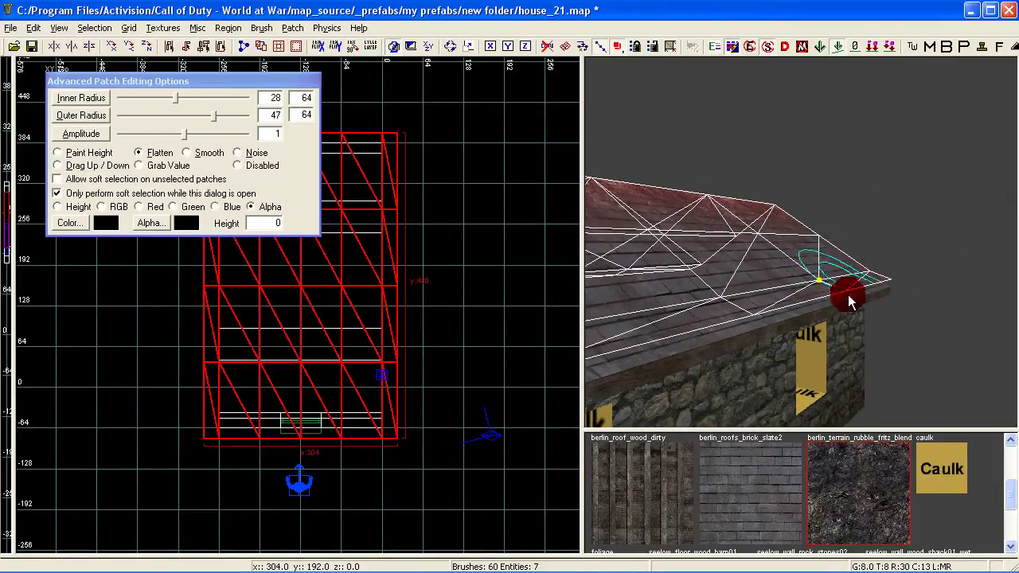
Paint alpha over the lower parts of both roof slopes along their full length, keeping rubble near the ridge, and close advanced patch editing
mouse_move(848, 295)
right_down()
mouse_move(867, 295)
mouse_move(844, 263)
right_up()
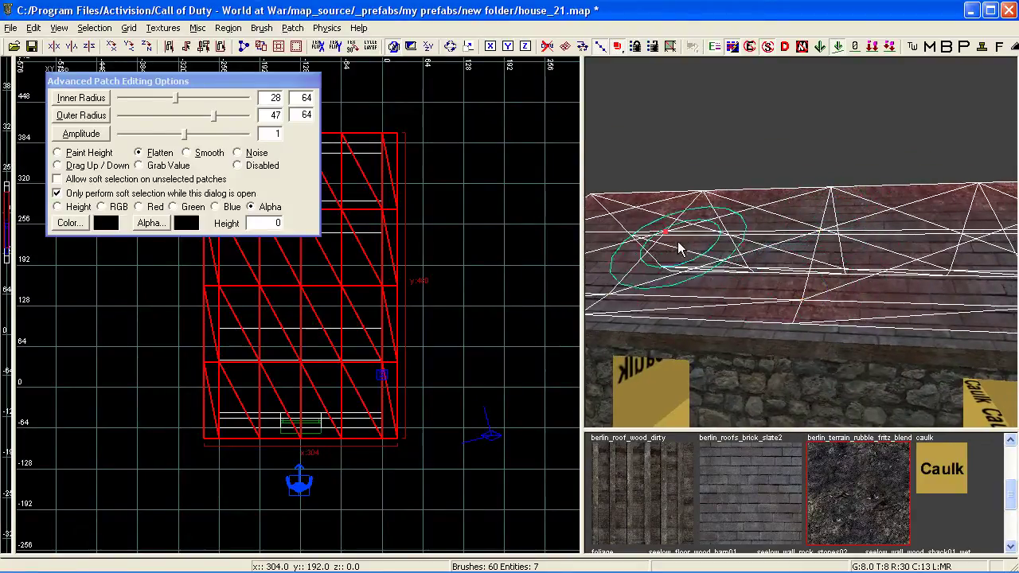
right_drag(979, 243, 880, 258)
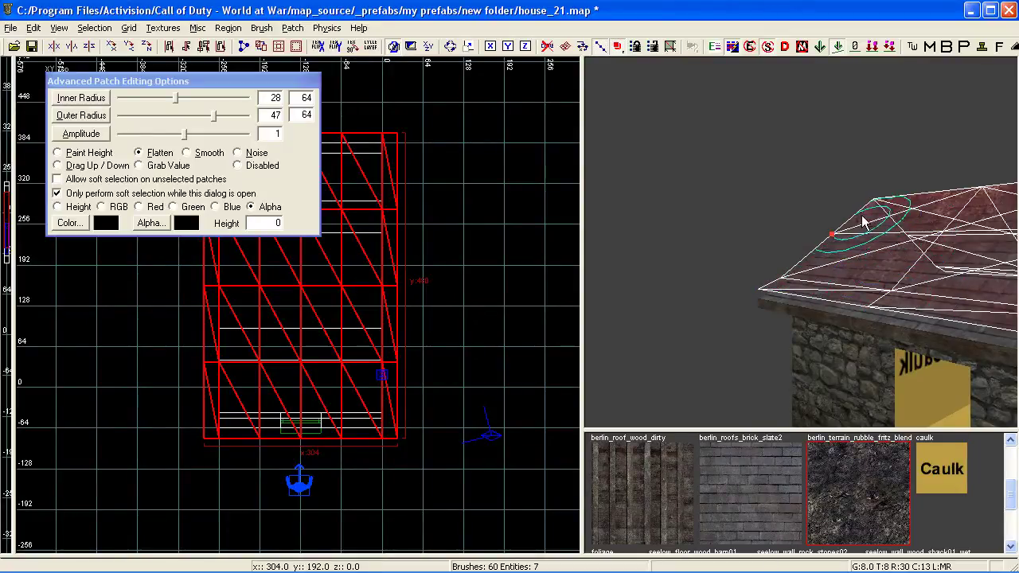
right_drag(844, 293, 886, 307)
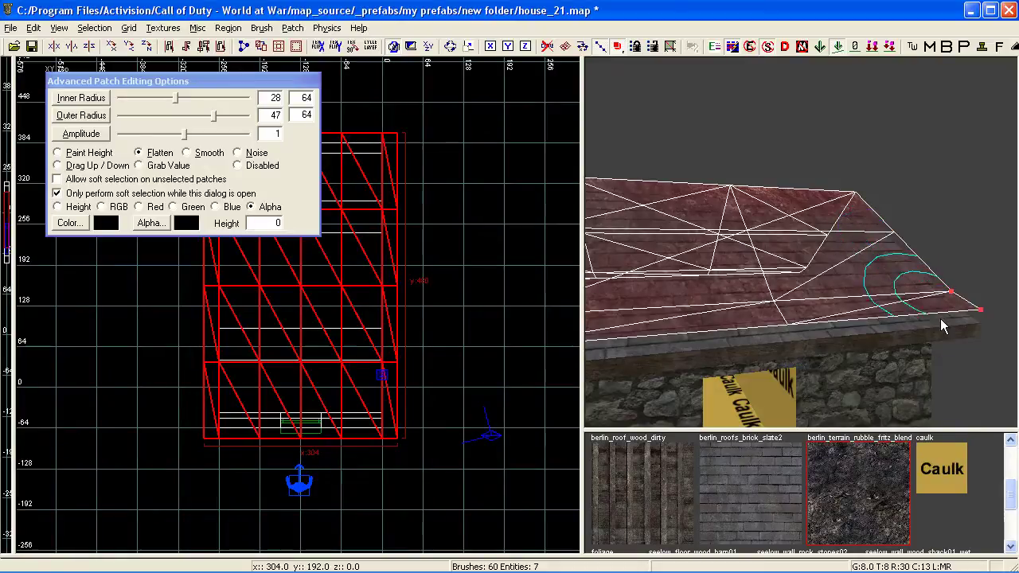
mouse_move(811, 278)
right_down()
mouse_move(828, 279)
mouse_move(831, 255)
mouse_move(848, 284)
right_up()
click(780, 263)
mouse_move(844, 288)
mouse_down()
mouse_move(814, 285)
mouse_move(787, 262)
mouse_move(796, 265)
mouse_up()
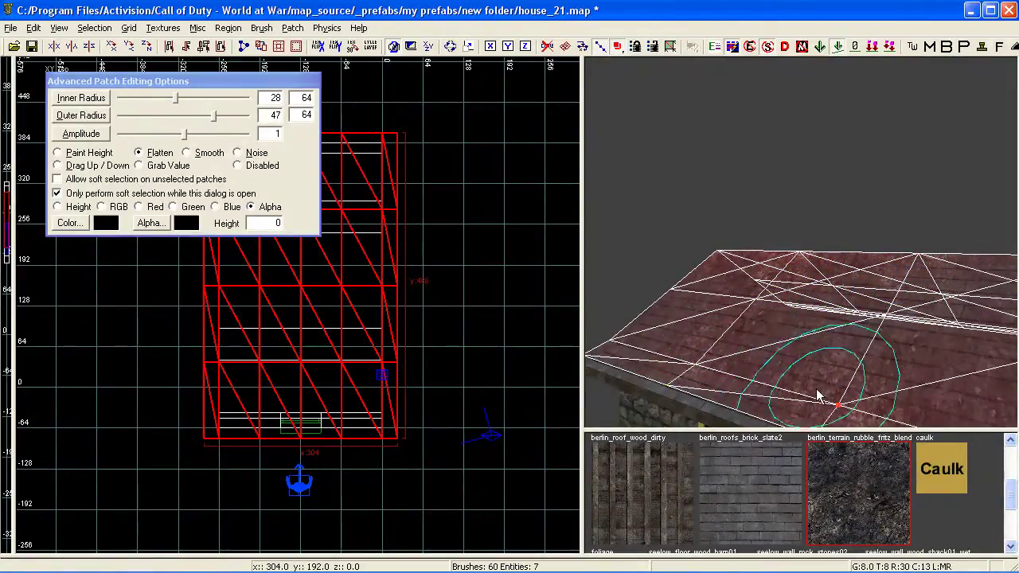
mouse_move(827, 369)
right_down()
mouse_move(800, 361)
mouse_move(824, 360)
right_up()
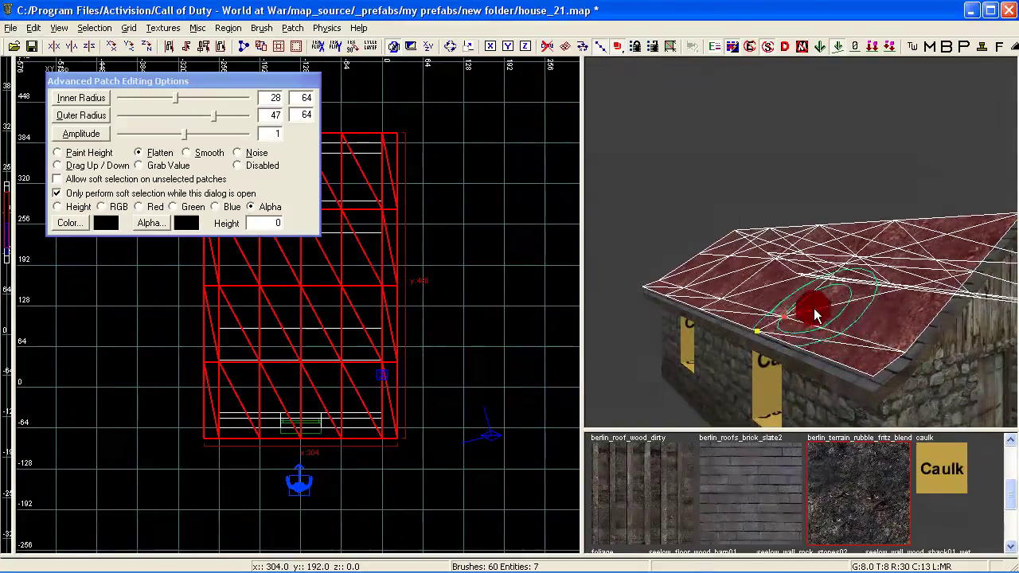
click(794, 307)
mouse_move(877, 348)
mouse_down()
mouse_move(818, 289)
mouse_move(920, 255)
mouse_up()
drag(736, 273, 821, 337)
right_drag(820, 336, 803, 327)
click(803, 327)
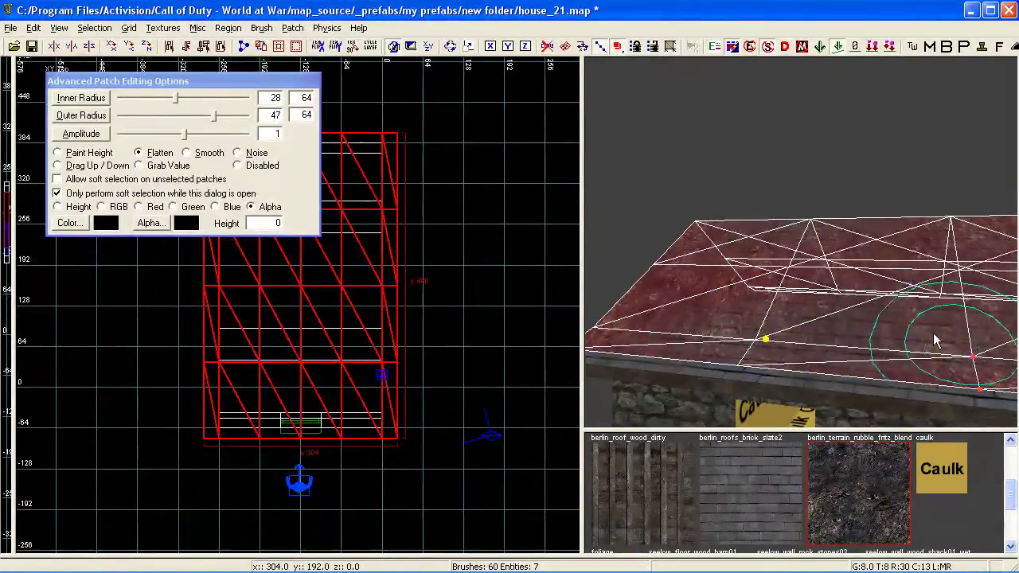
click(916, 244)
click(716, 239)
mouse_move(716, 238)
mouse_down()
mouse_move(771, 238)
mouse_move(676, 299)
mouse_move(806, 344)
mouse_up()
right_drag(806, 298, 875, 299)
right_drag(764, 299, 792, 299)
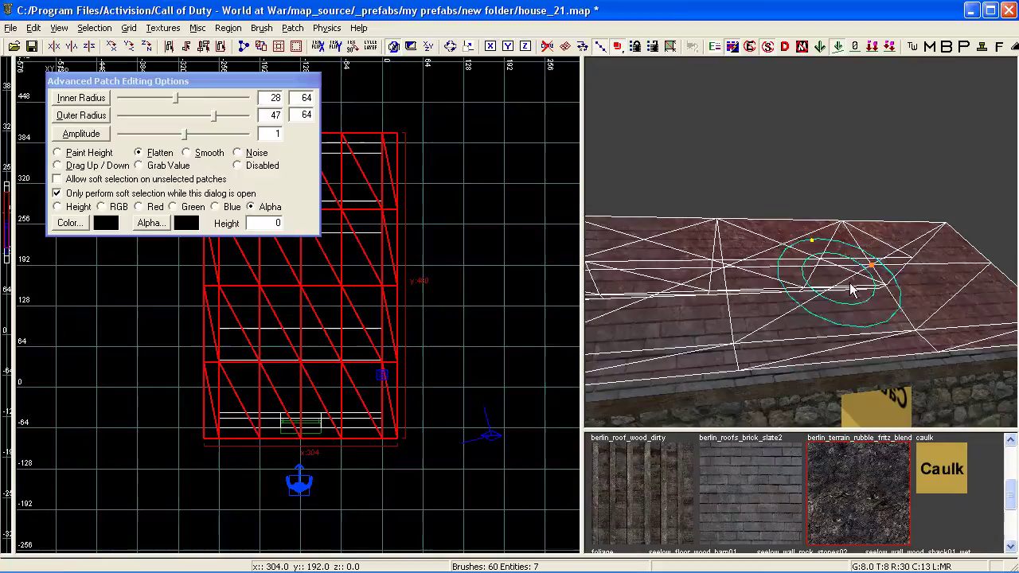
right_drag(857, 286, 730, 263)
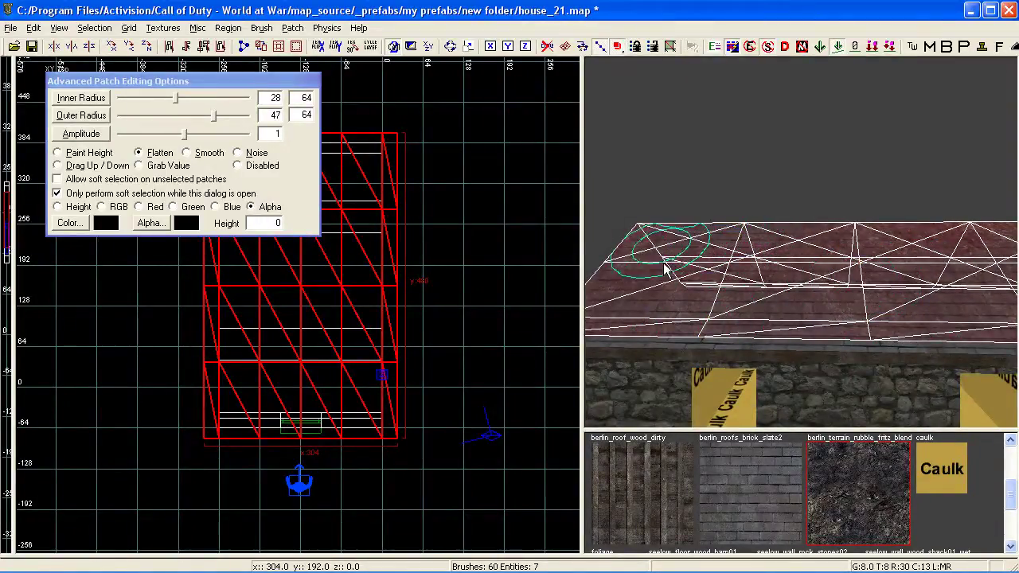
right_drag(719, 321, 762, 336)
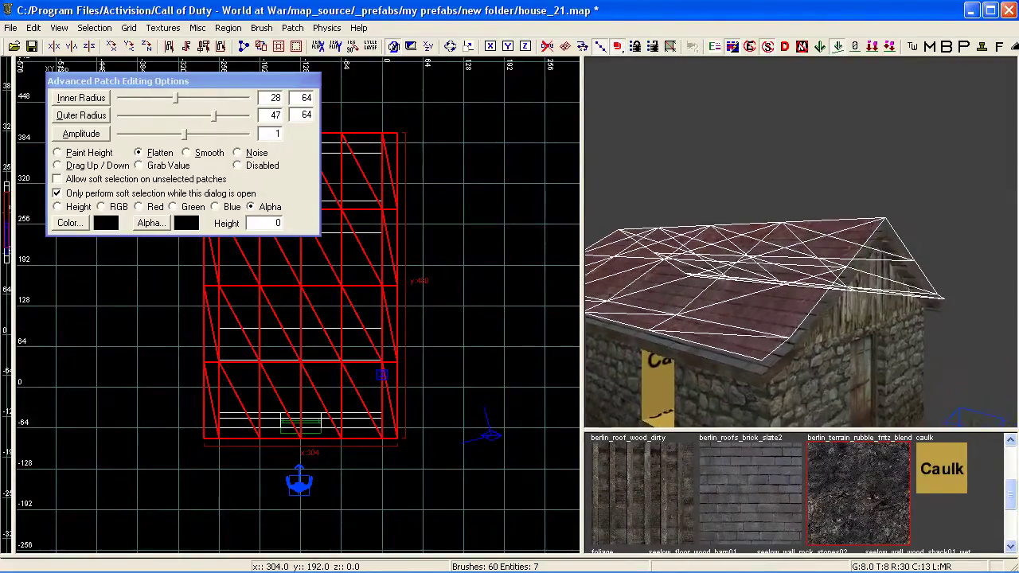
key(y)
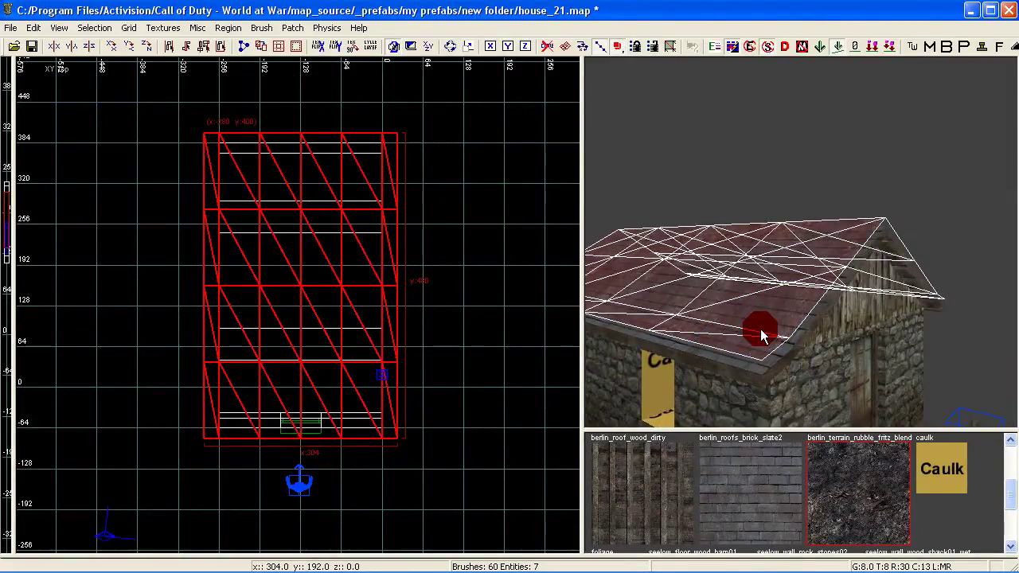
Reselect the roof terrain patch, reopen advanced patch editing, touch up the alpha near the eave, and deselect the patch
right_drag(775, 336, 804, 324)
key(Escape)
shift+click(803, 324)
key(y)
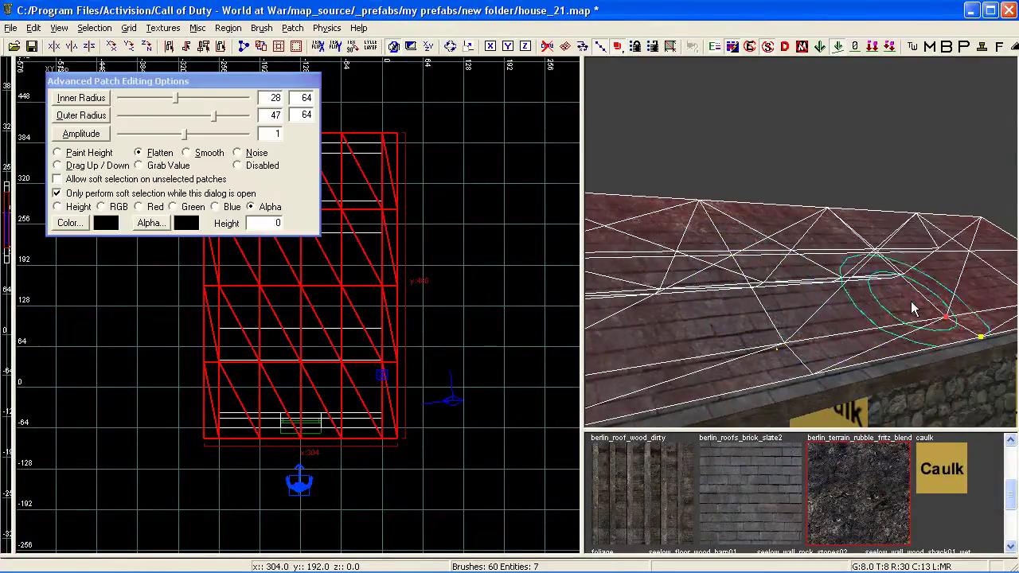
right_drag(778, 291, 834, 271)
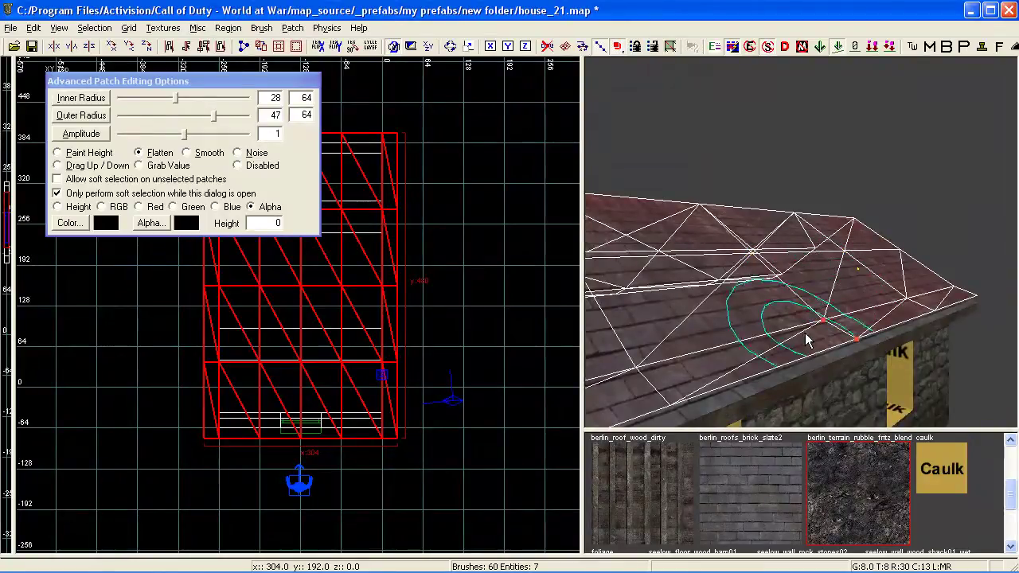
key(Escape)
right_drag(803, 356, 803, 356)
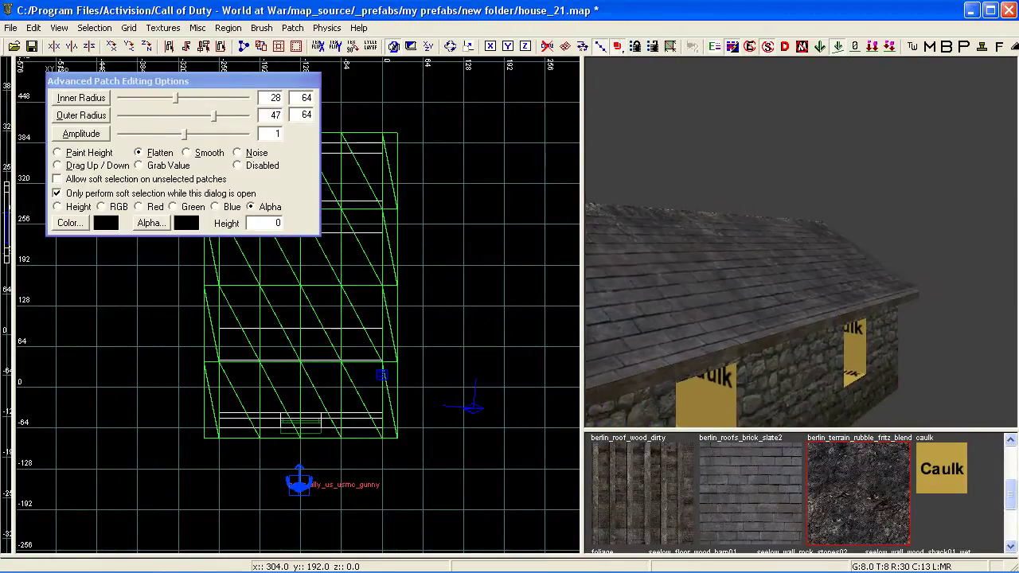
Select the roof terrain patch again, leave advanced patch editing, and make the patch non-colliding
shift+click(741, 279)
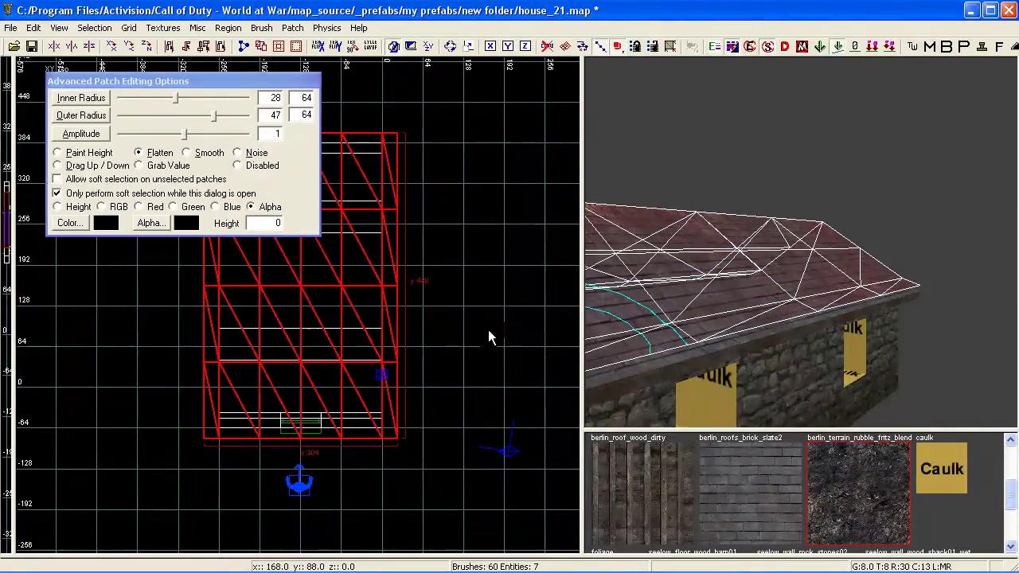
key(y)
key(ctrl+Tab)
scroll(309, 315, up, 5)
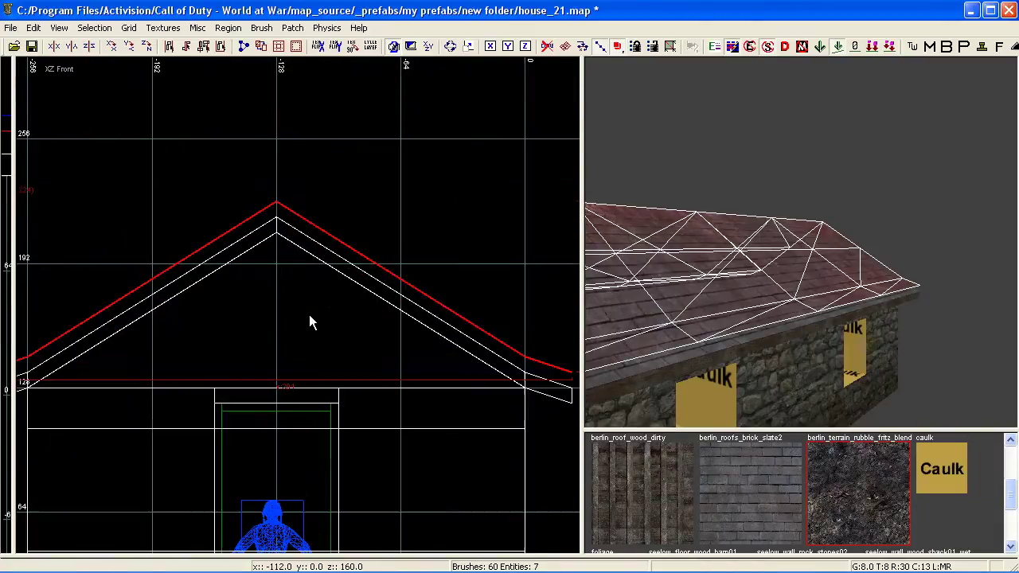
right_drag(733, 316, 733, 316)
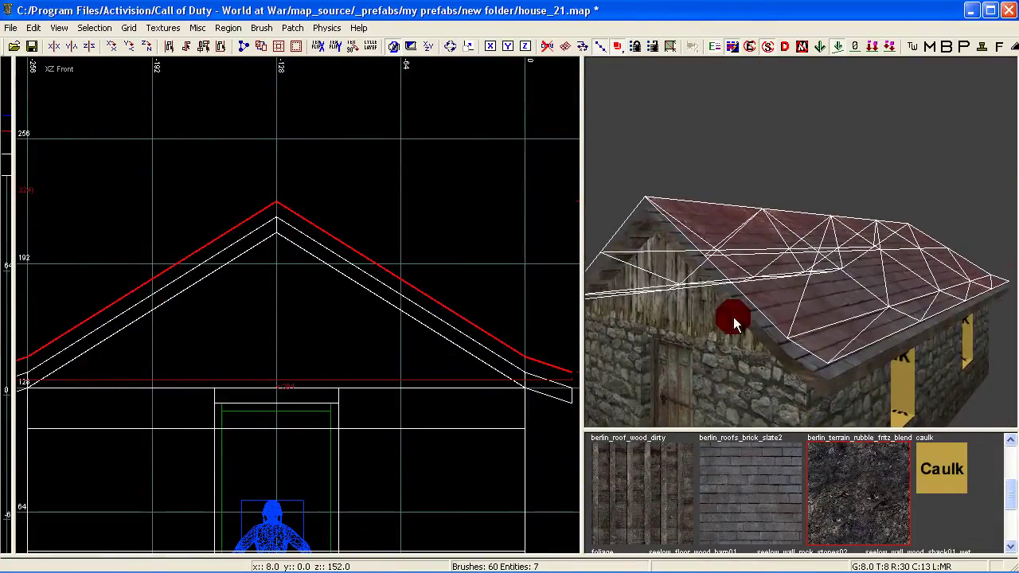
right_click(268, 152)
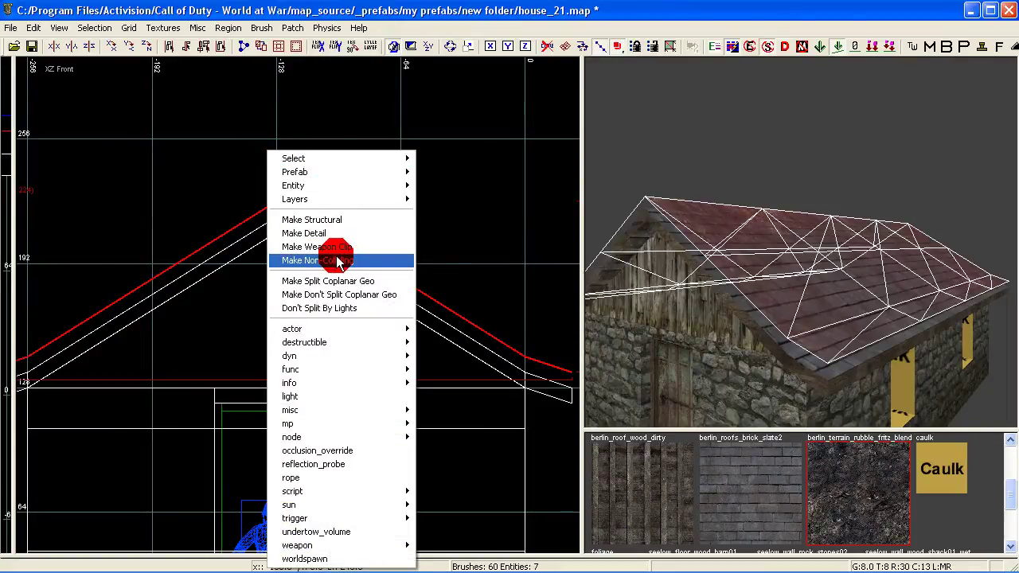
click(338, 261)
key(Escape)
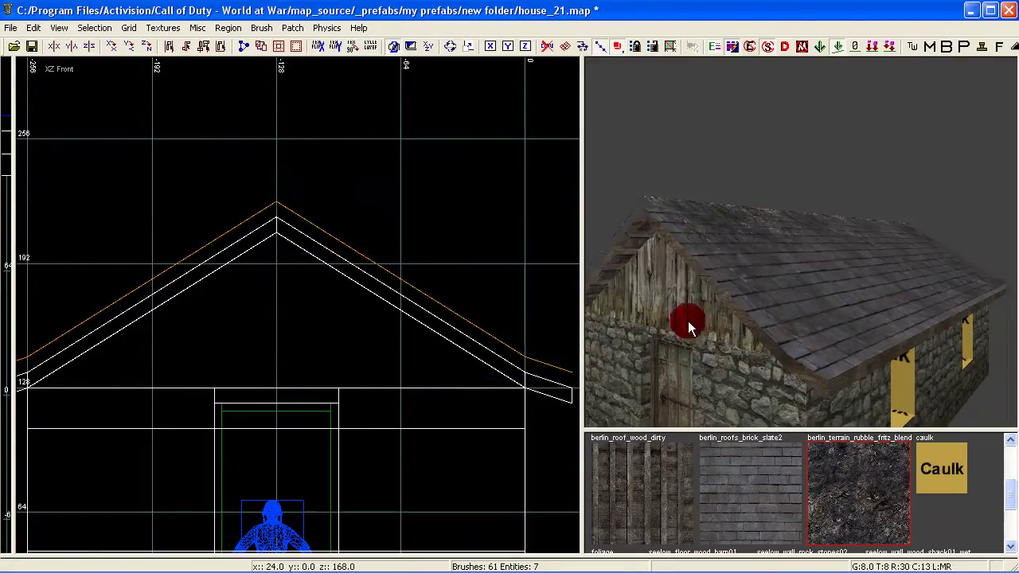
Lower the rubble terrain patch 8 units in the XZ Front view so it lies on the slate roof, and deselect it
shift+click(803, 254)
scroll(228, 201, up, 1)
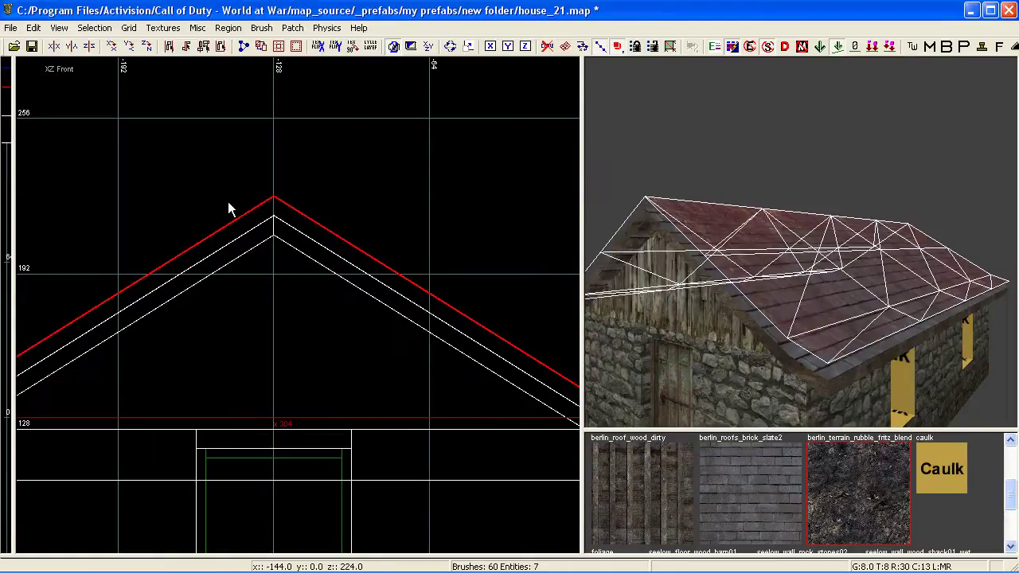
drag(273, 198, 273, 208)
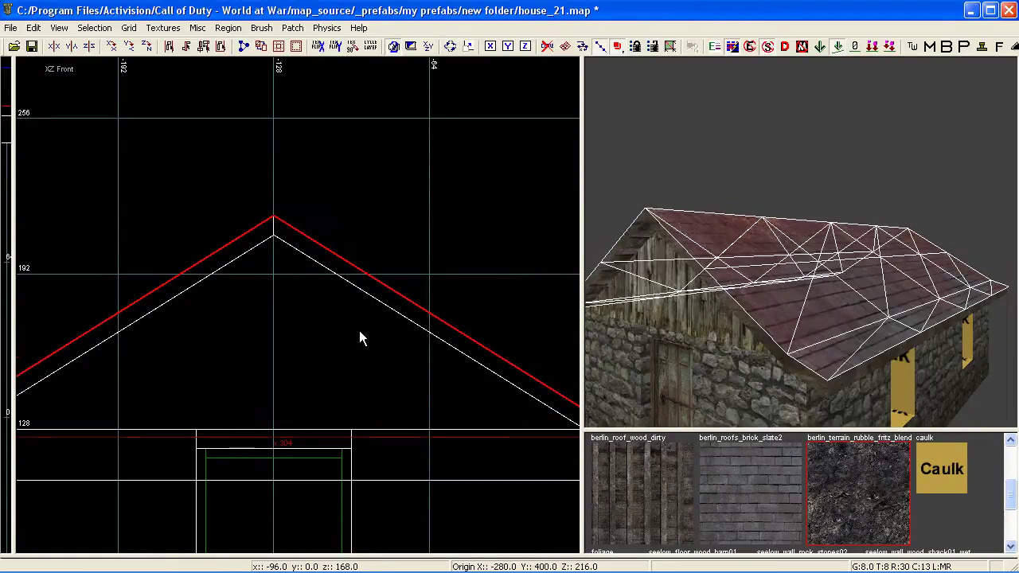
click(712, 332)
right_drag(712, 333, 652, 358)
right_drag(768, 338, 803, 335)
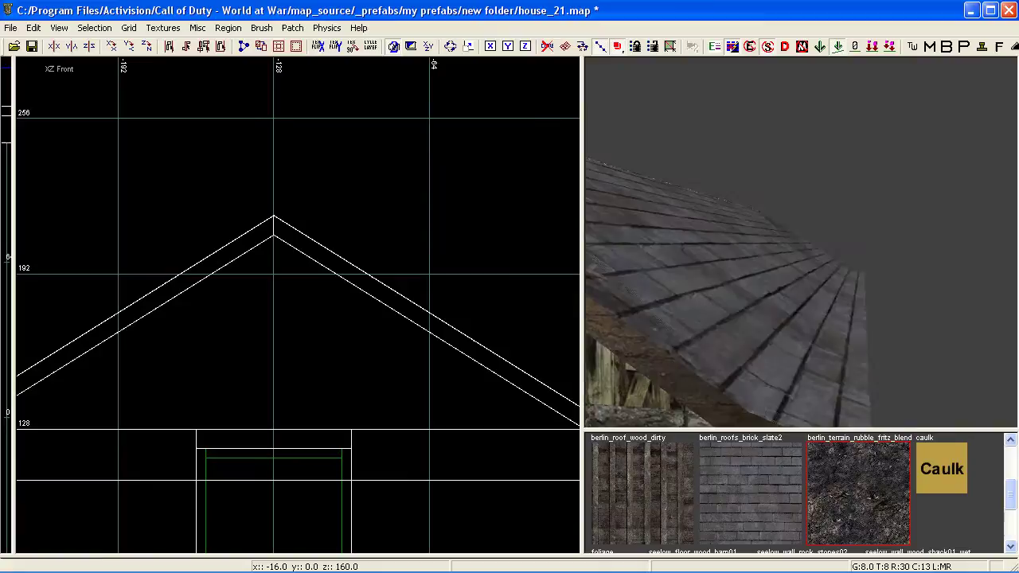
right_drag(800, 242, 783, 317)
right_click(784, 314)
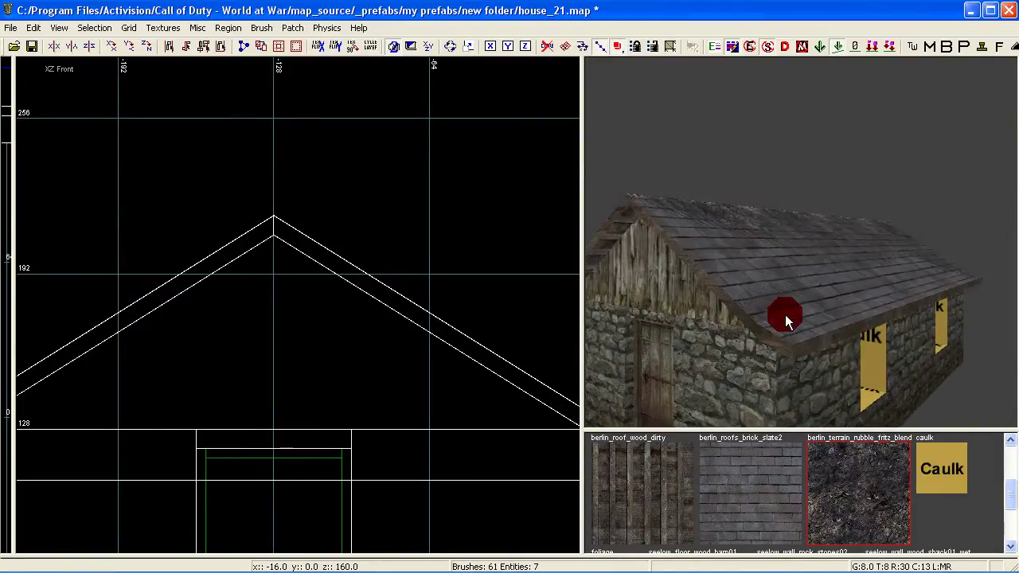
Take the rubble terrain patch out of view to expose the slate roof brushes underneath
shift+click(790, 284)
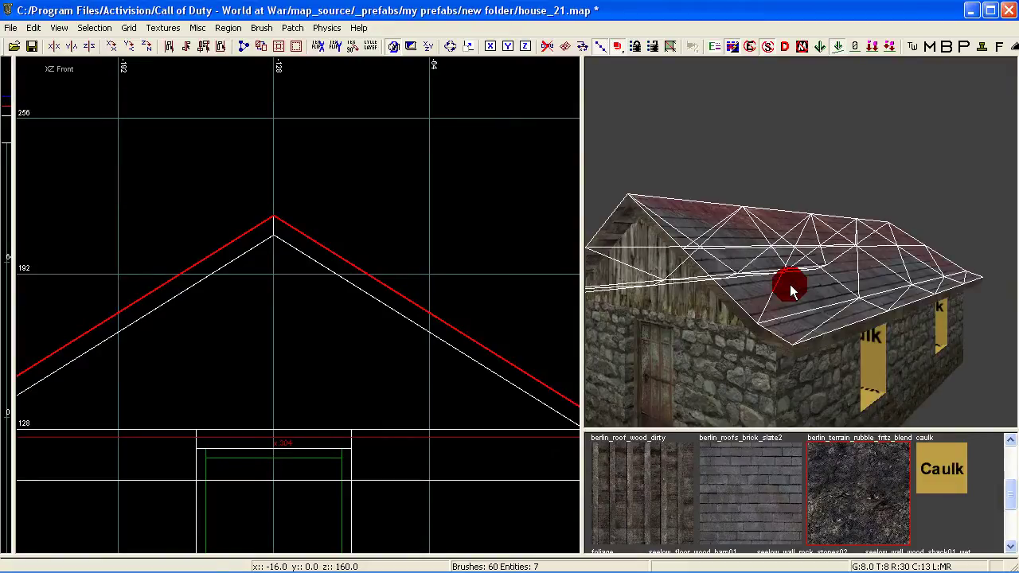
key(Escape)
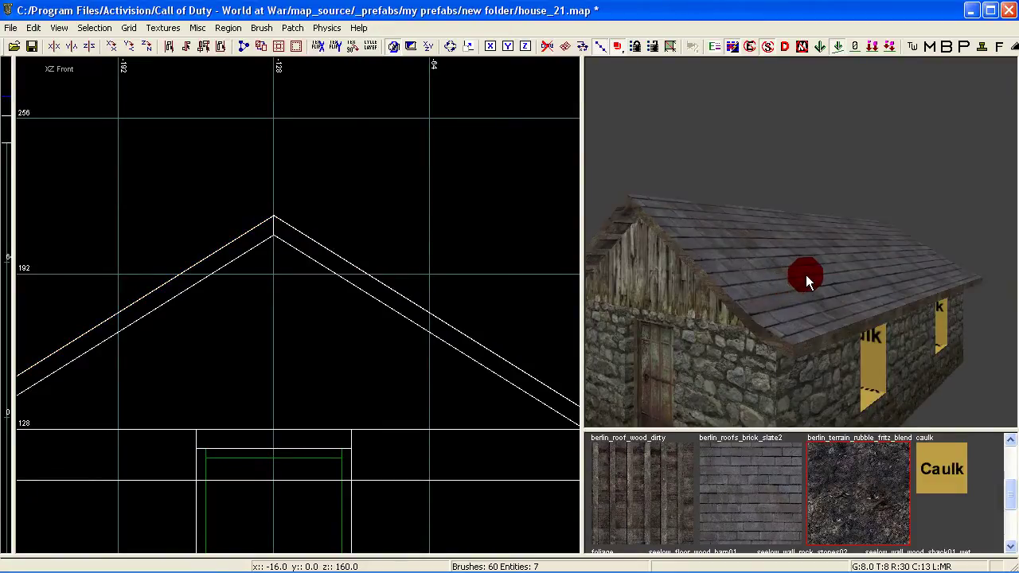
right_drag(805, 274, 782, 275)
mouse_move(813, 315)
right_down()
mouse_move(813, 299)
mouse_move(828, 291)
mouse_move(821, 318)
mouse_move(813, 315)
right_up()
Select the slate top faces, trim end faces and overhang undersides of the roof and eave brushes all around the house
shift+click(813, 315)
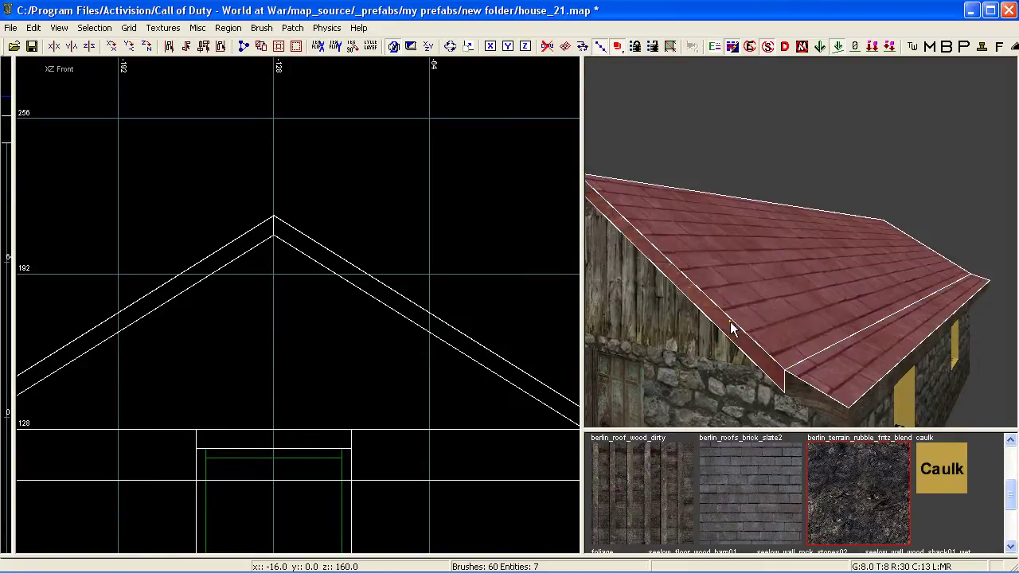
mouse_move(878, 396)
right_down()
mouse_move(831, 397)
mouse_move(847, 374)
mouse_move(878, 396)
right_up()
shift+click(845, 382)
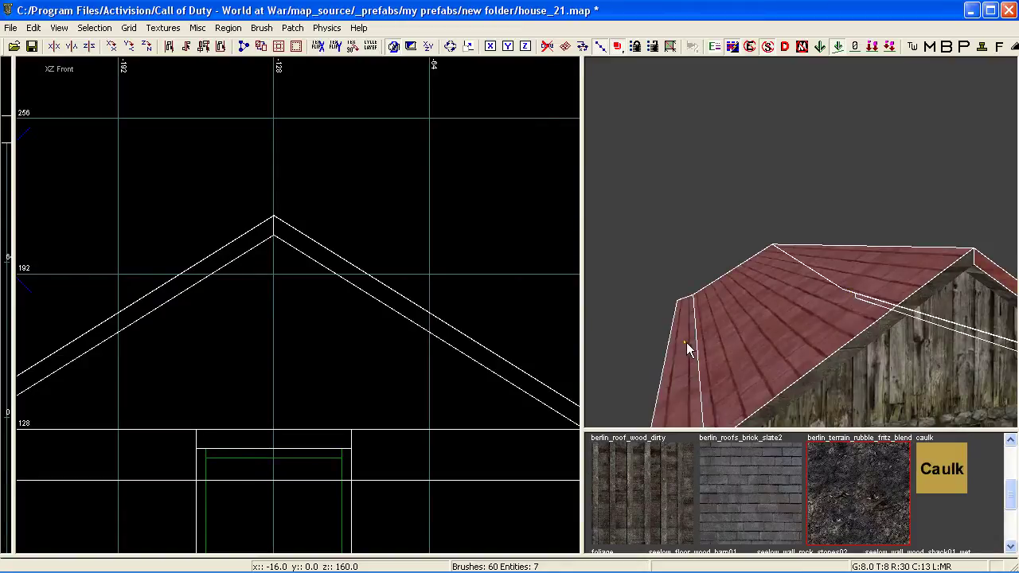
right_drag(684, 342, 746, 339)
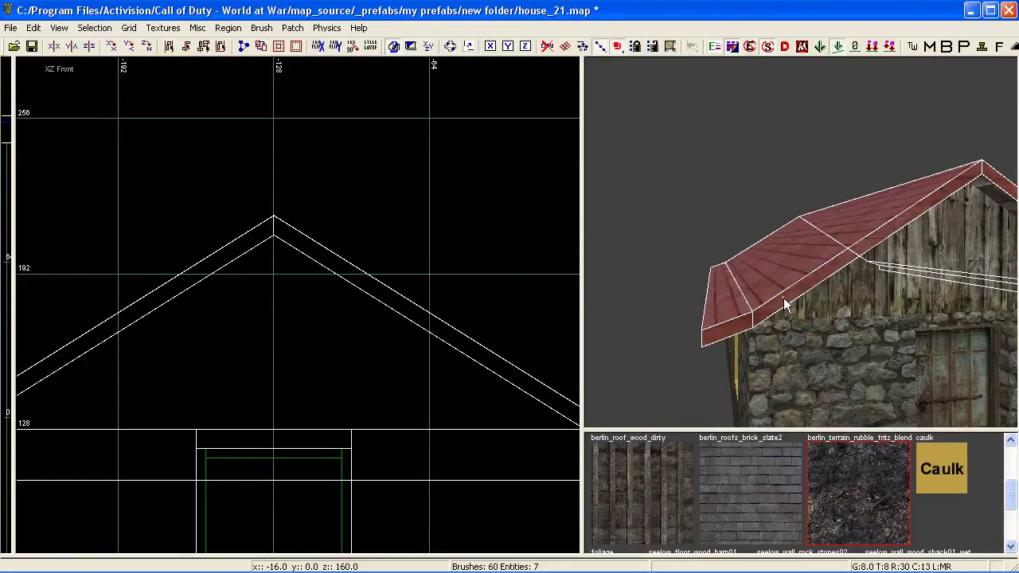
mouse_move(813, 323)
right_down()
mouse_move(802, 253)
mouse_move(822, 270)
right_up()
mouse_move(757, 214)
right_down()
mouse_move(739, 245)
mouse_move(739, 217)
mouse_move(741, 243)
right_up()
ctrl+shift+click(845, 209)
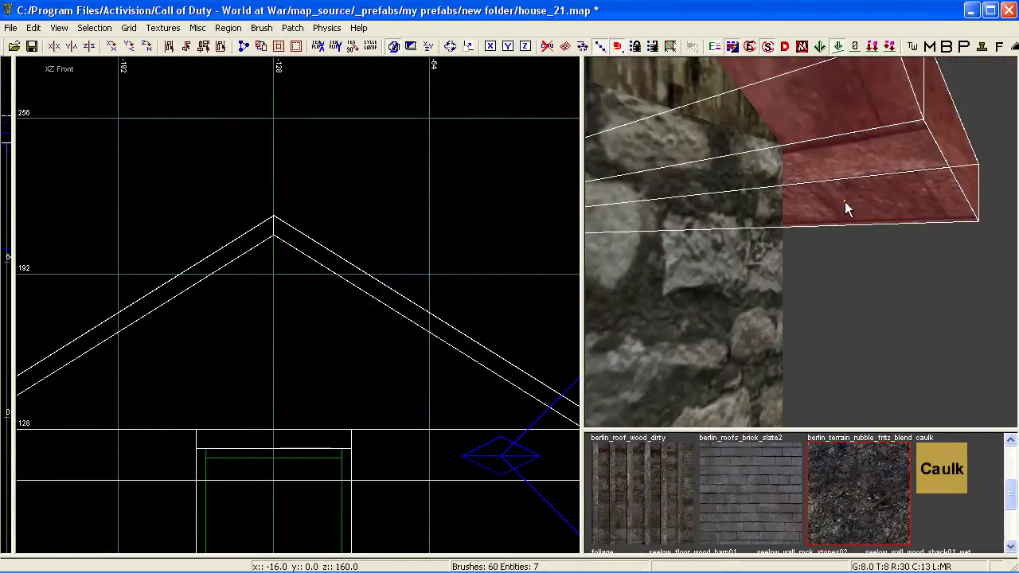
right_drag(827, 286, 762, 261)
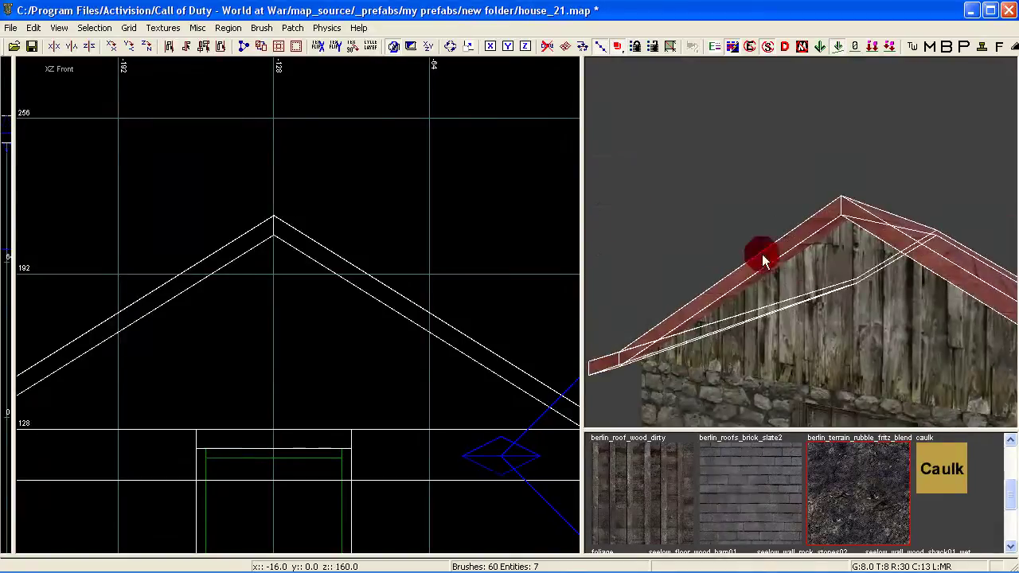
Convert the selected roof faces to terrain patches and clear the selection
click(292, 27)
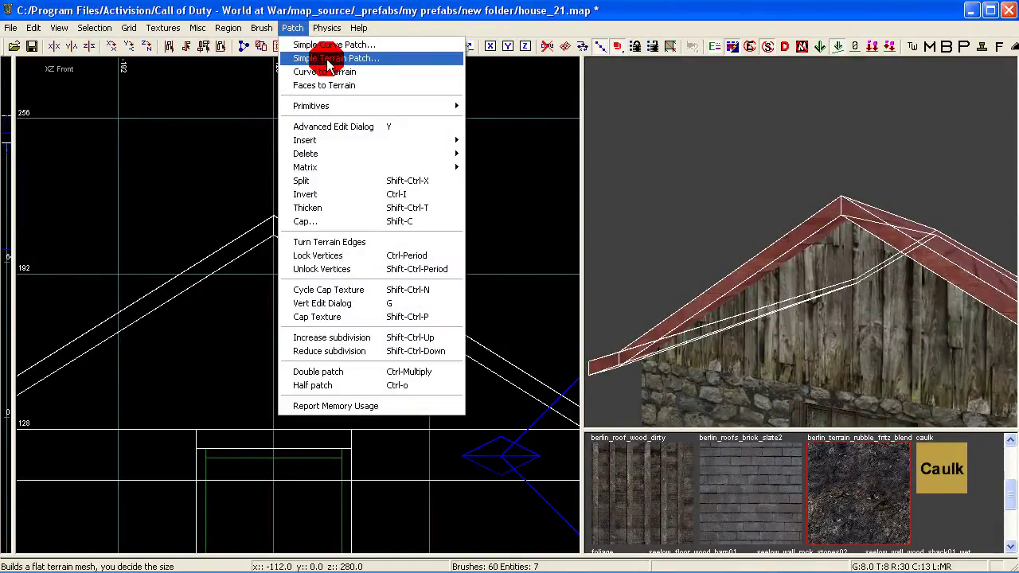
click(329, 85)
key(Escape)
right_drag(856, 347, 861, 197)
right_drag(840, 255, 853, 320)
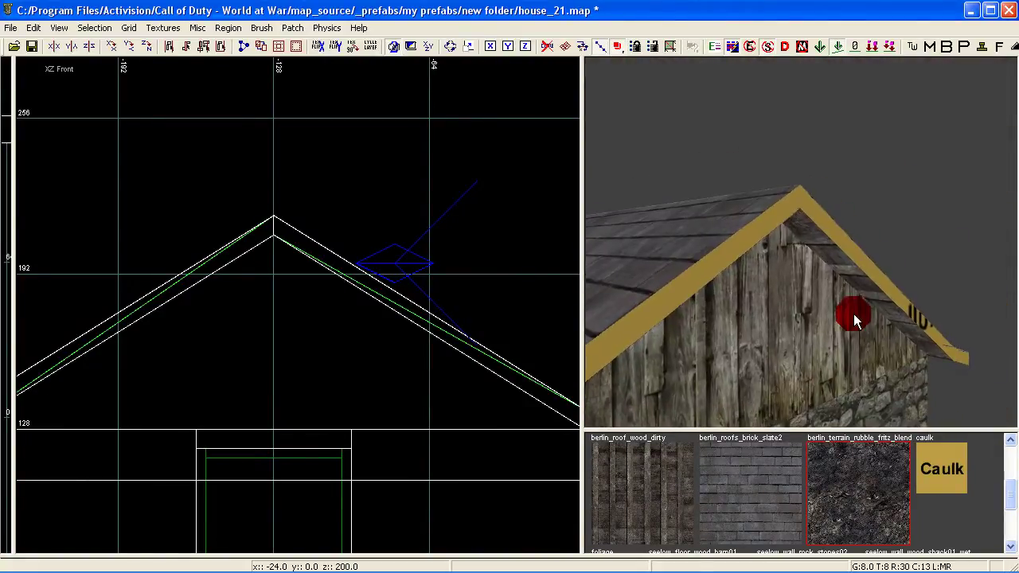
Delete the original main roof and eave brushes with caulk ends, leaving only the terrain patches made from their faces
shift+click(805, 213)
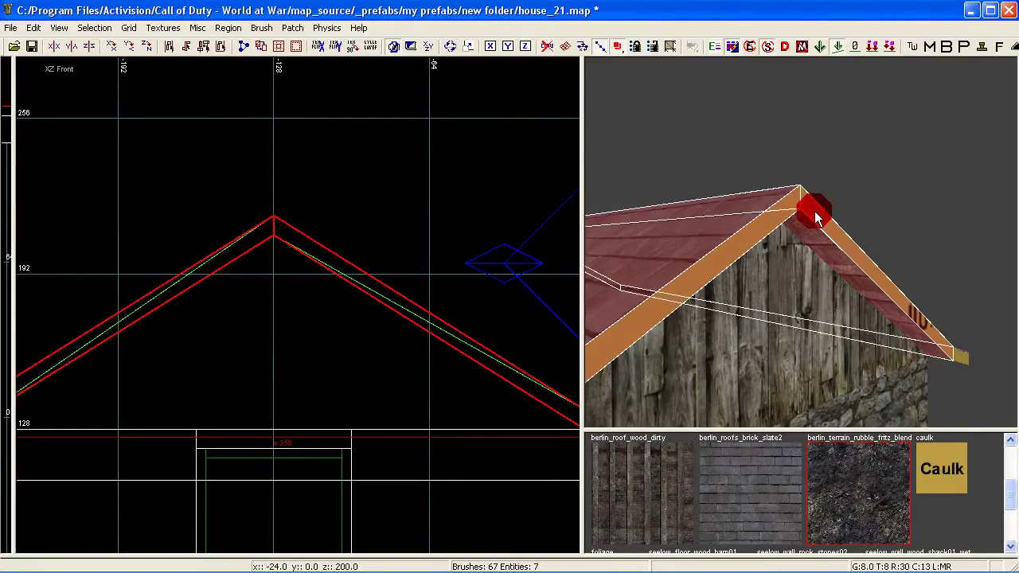
key(BackSpace)
right_drag(830, 304, 829, 291)
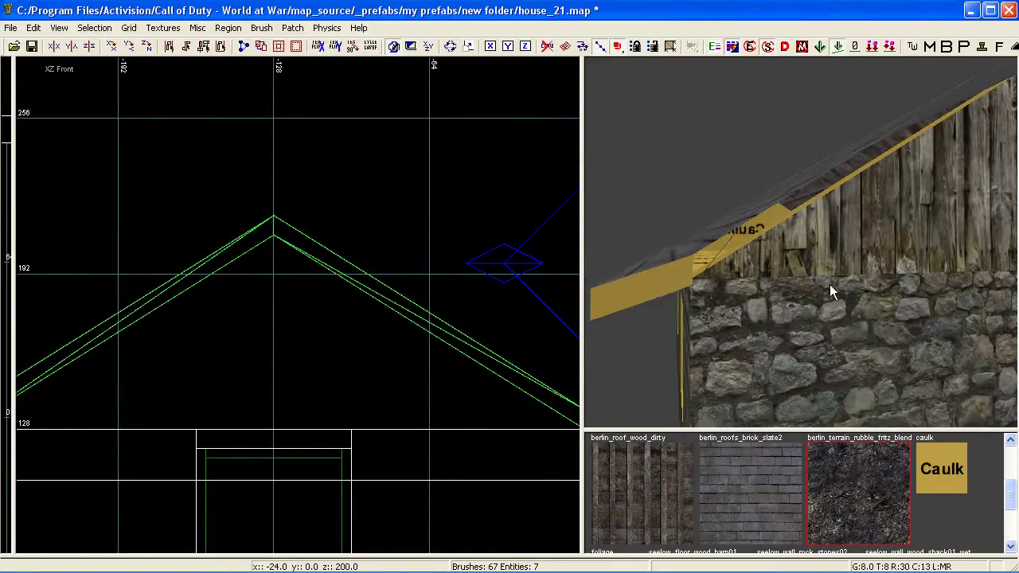
right_drag(702, 282, 800, 246)
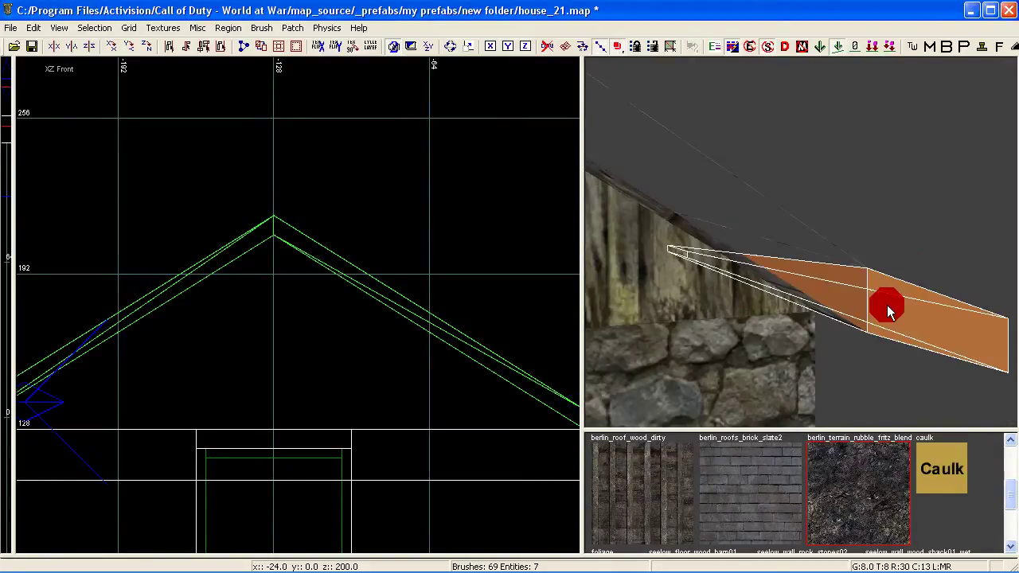
key(BackSpace)
mouse_move(888, 305)
right_down()
mouse_move(707, 260)
mouse_move(748, 247)
mouse_move(771, 279)
mouse_move(801, 243)
mouse_move(764, 263)
mouse_move(801, 302)
mouse_move(801, 326)
right_up()
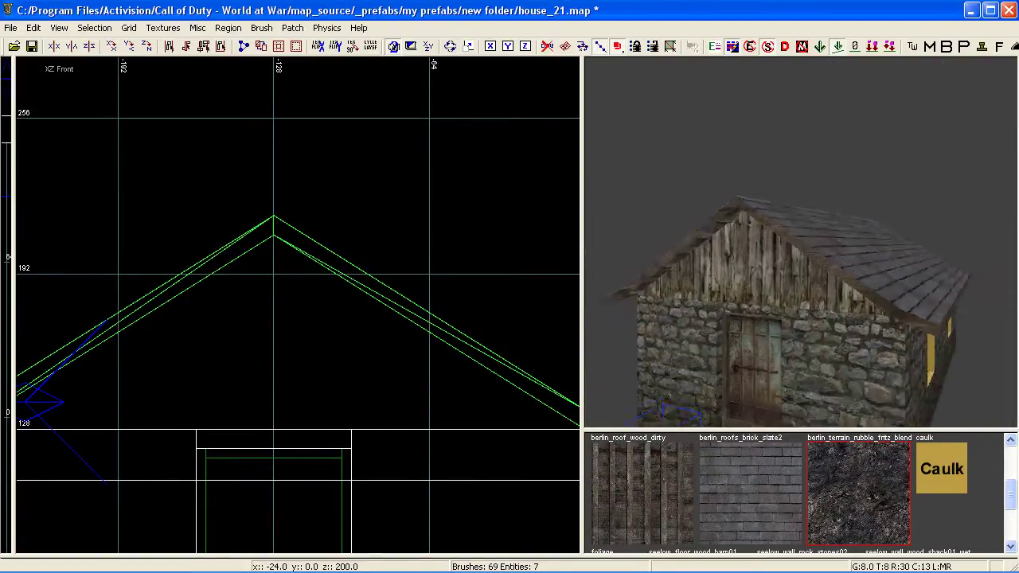
right_drag(839, 274, 898, 243)
shift+click(898, 243)
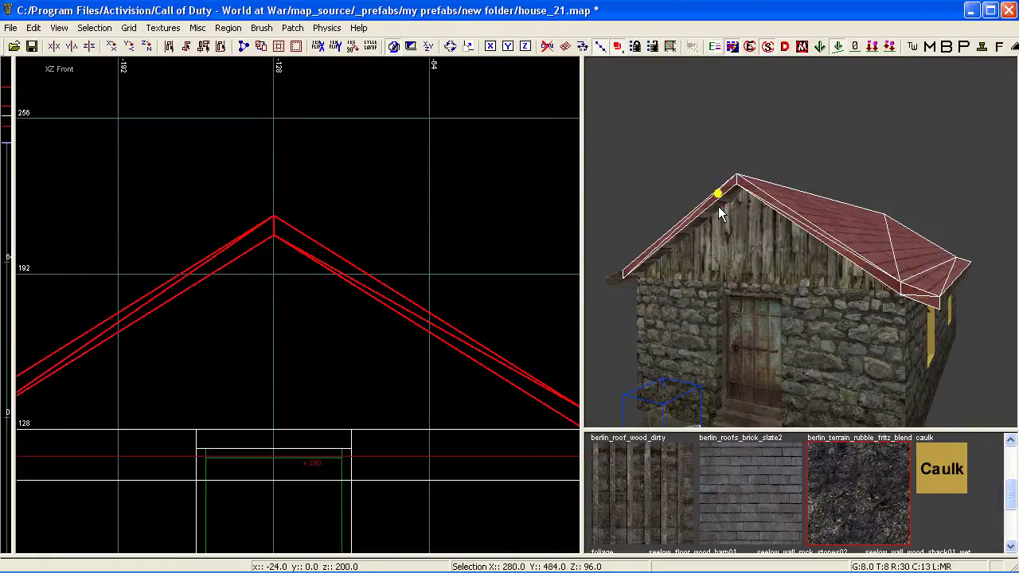
scroll(345, 304, down, 3)
mouse_move(741, 324)
right_down()
mouse_move(700, 324)
mouse_move(741, 323)
right_up()
key(Escape)
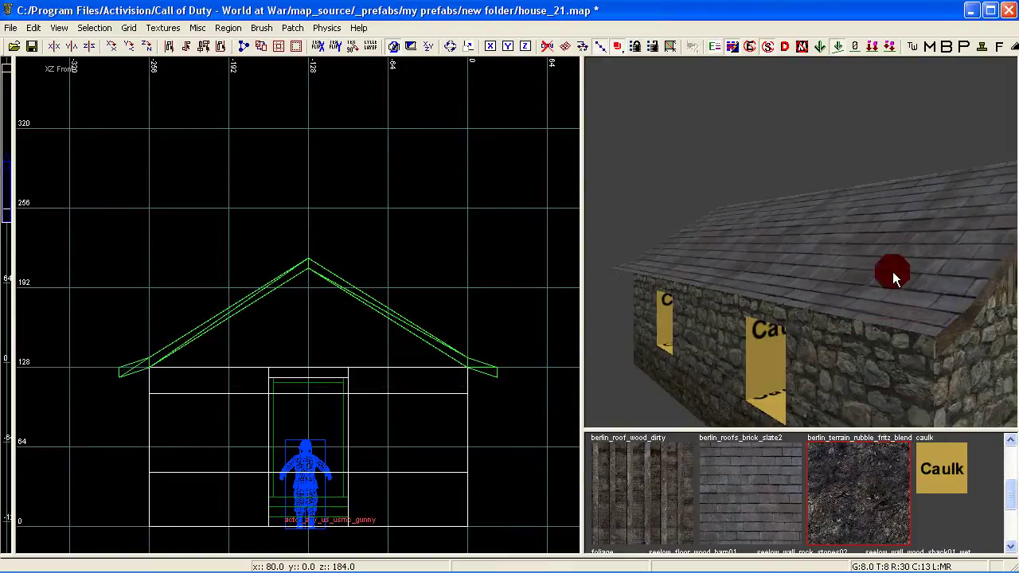
Subdivide the slate top patches of both main roof slopes with extra columns and rows of vertices in the top view
shift+click(892, 272)
right_drag(908, 299, 979, 271)
right_drag(891, 270, 878, 230)
shift+click(879, 230)
key(ctrl+Tab)
key(ctrl+Tab)
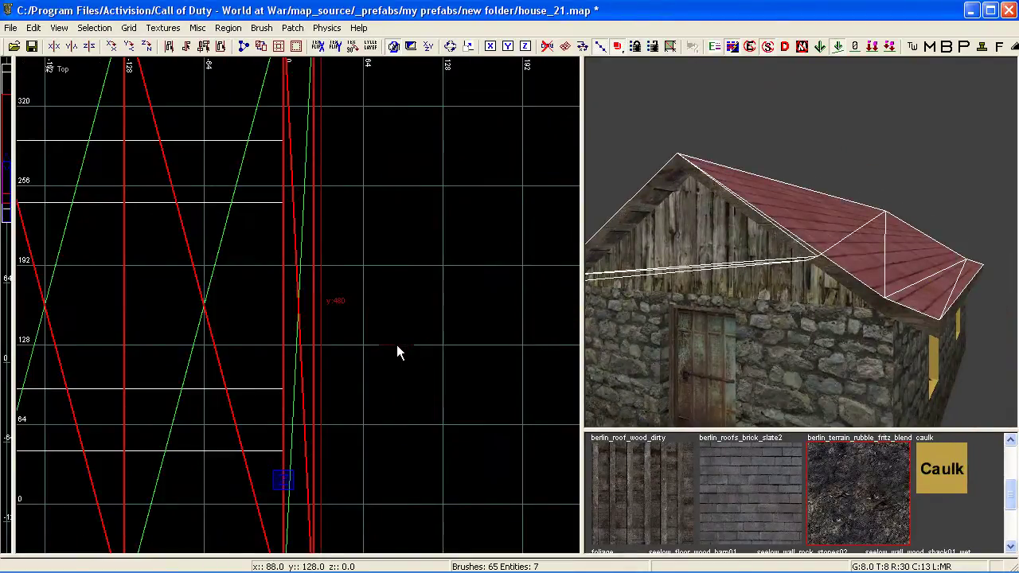
scroll(397, 344, down, 4)
right_drag(383, 339, 395, 336)
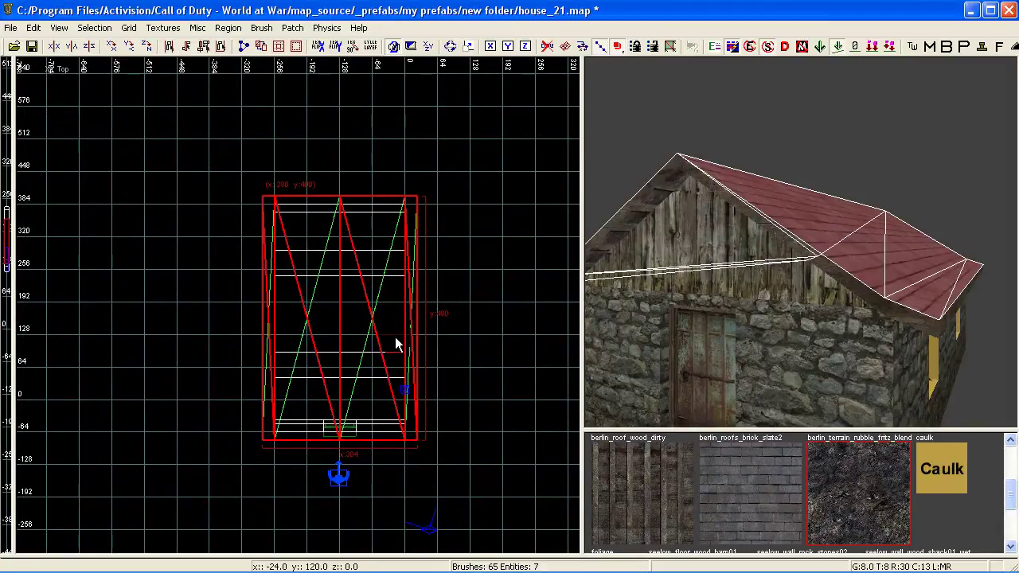
scroll(395, 338, up, 1)
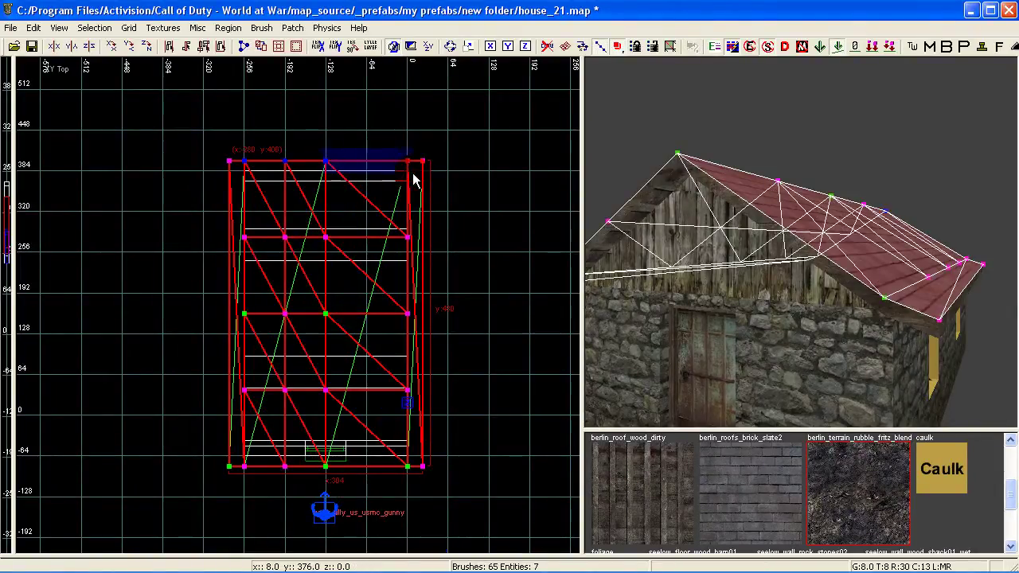
key(Escape)
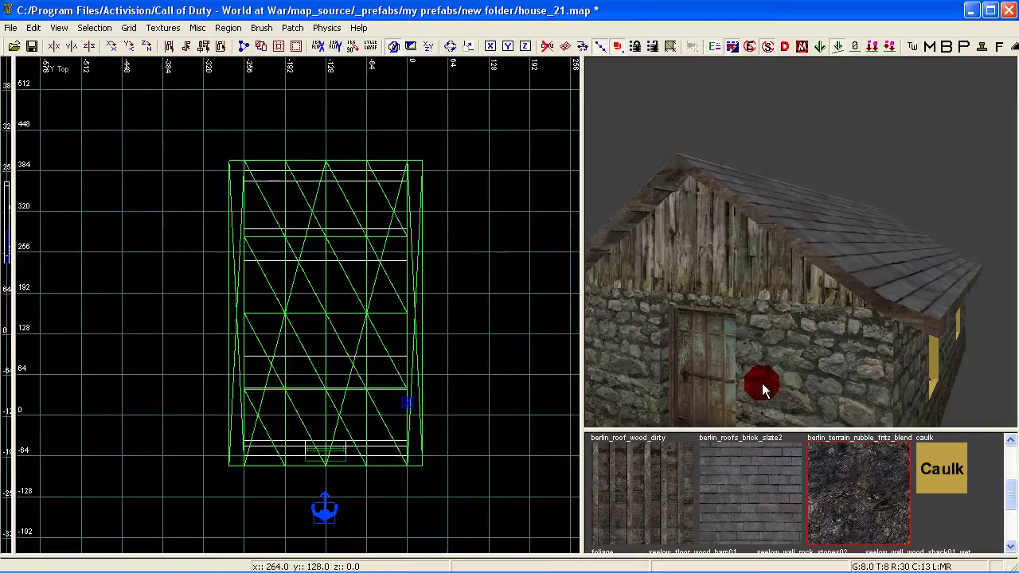
Select the underside patches of both main roof slopes and add a vertex column midway across each slope
right_drag(761, 383, 812, 326)
shift+click(736, 230)
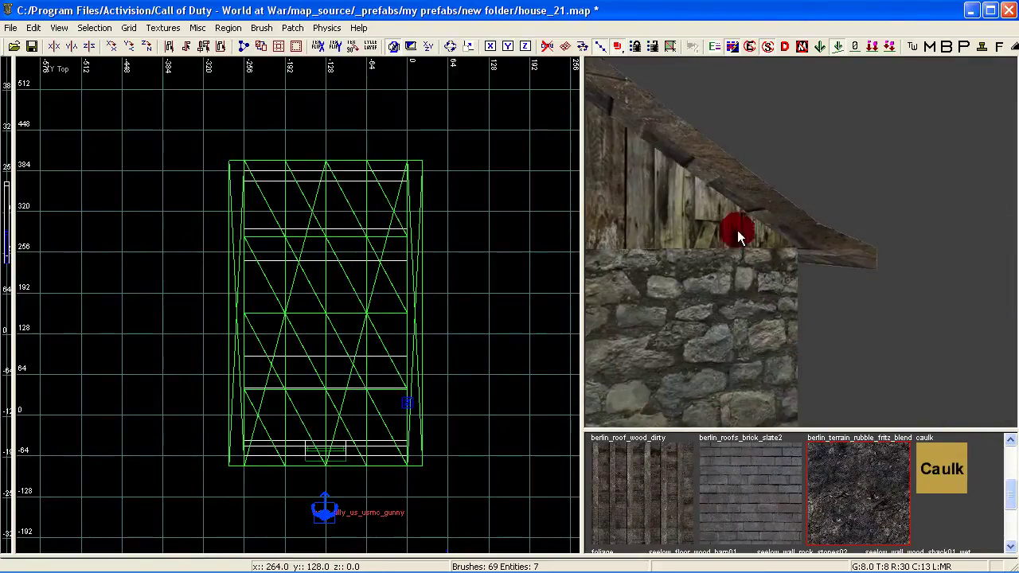
key(Escape)
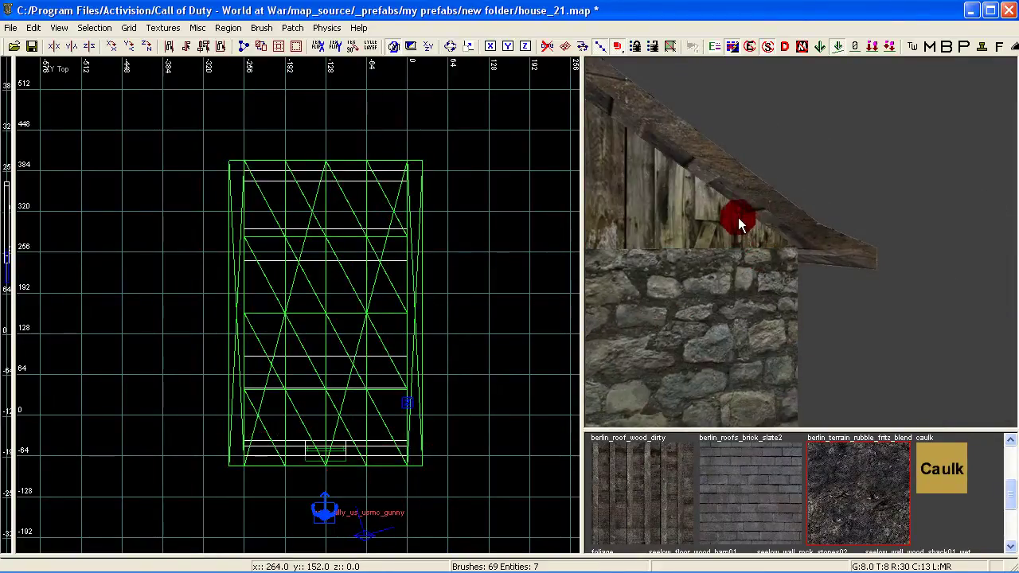
shift+click(737, 218)
right_drag(588, 340, 691, 294)
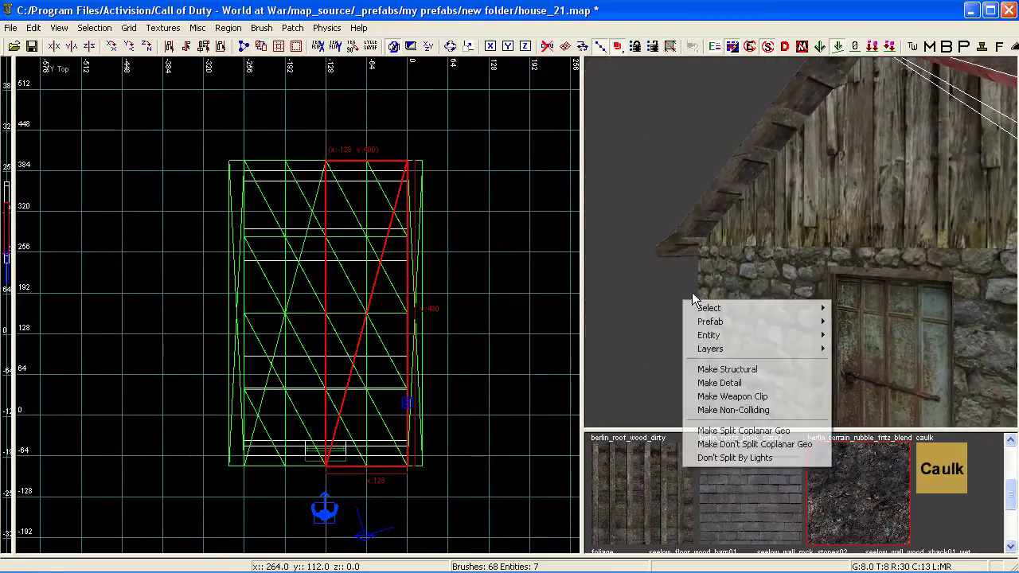
shift+click(750, 172)
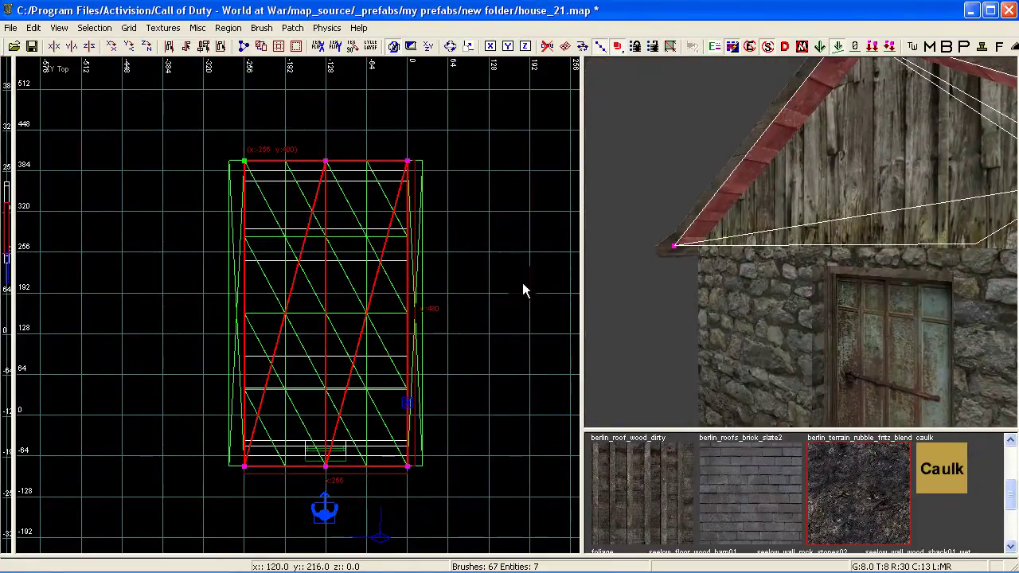
right_drag(279, 182, 313, 217)
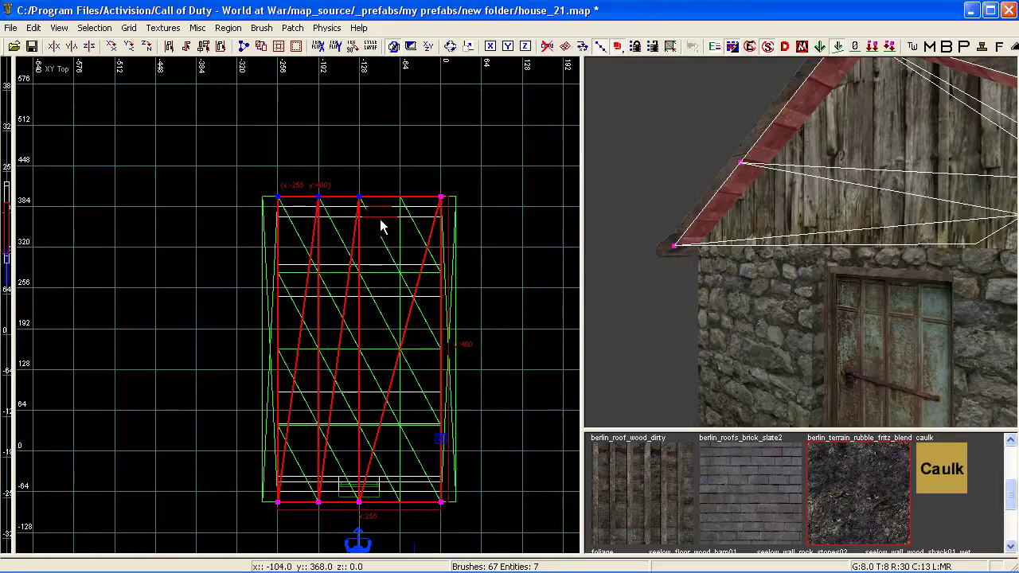
drag(347, 183, 457, 226)
key(shift+x)
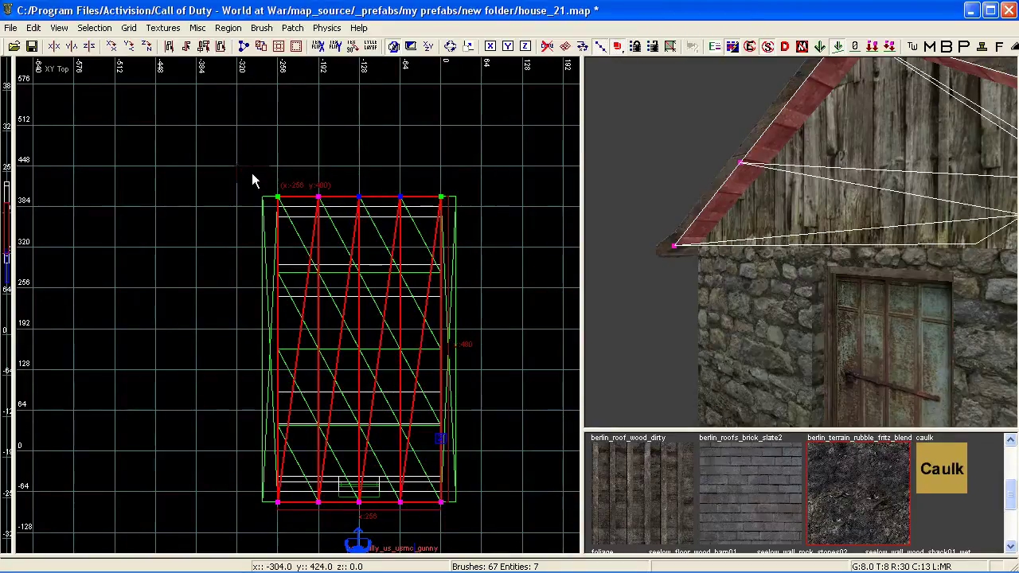
Add three vertex rows across the length of both underside patches to match the top patches, and clear the selection
drag(264, 486, 294, 503)
key(shift+x)
key(shift+x)
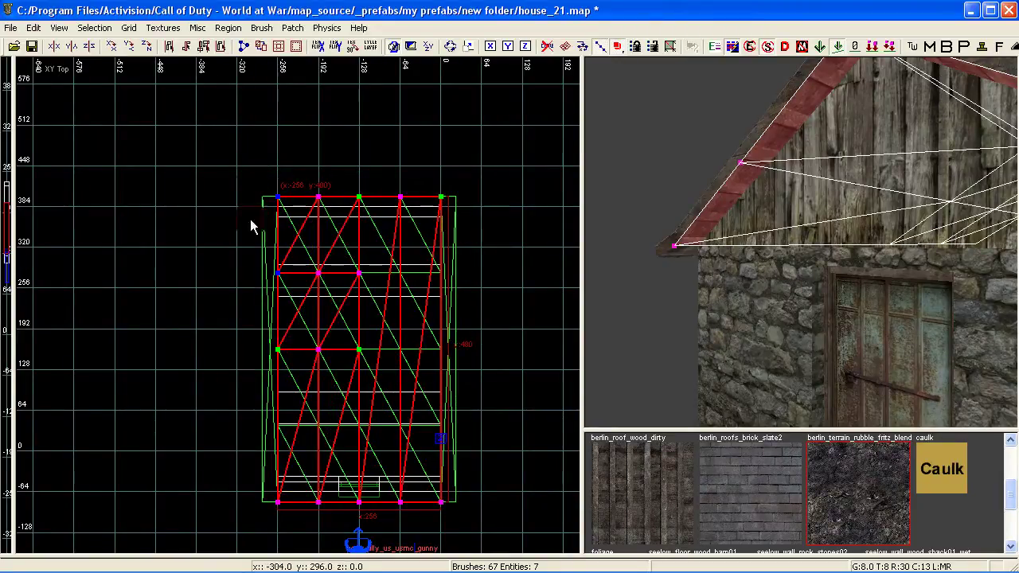
drag(266, 342, 287, 447)
drag(295, 509, 298, 508)
key(shift+x)
right_drag(411, 443, 374, 391)
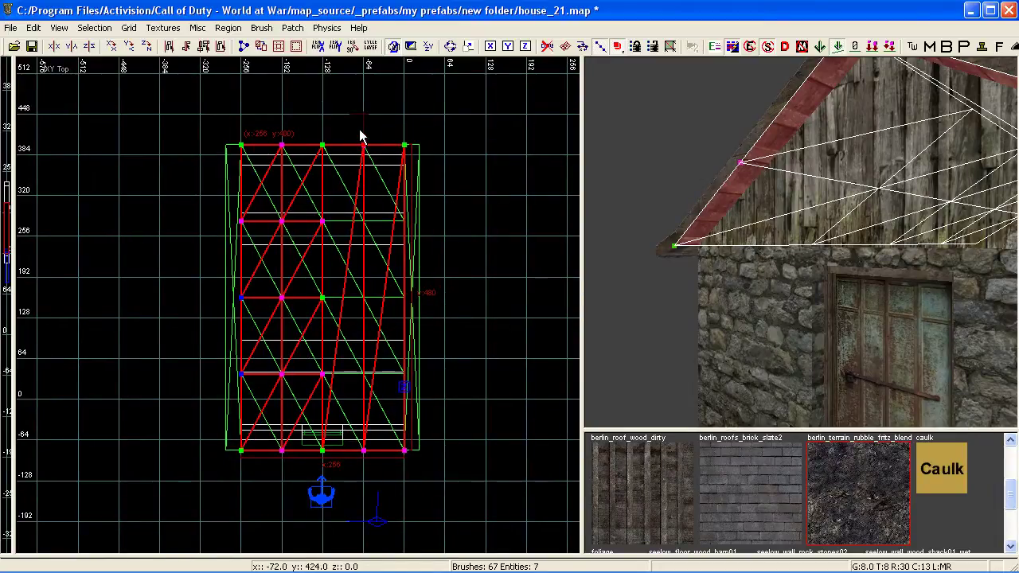
drag(390, 124, 425, 476)
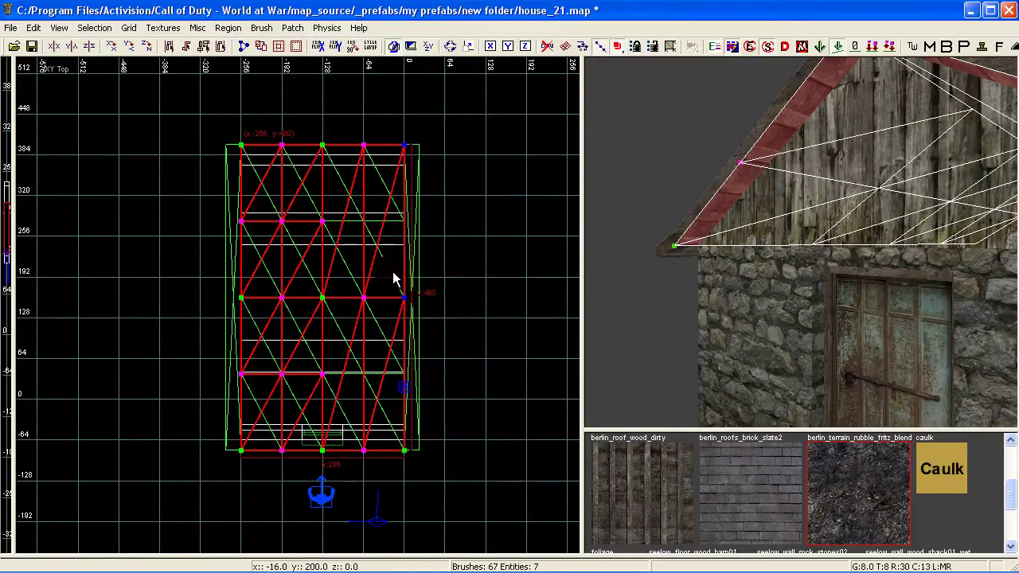
key(shift+x)
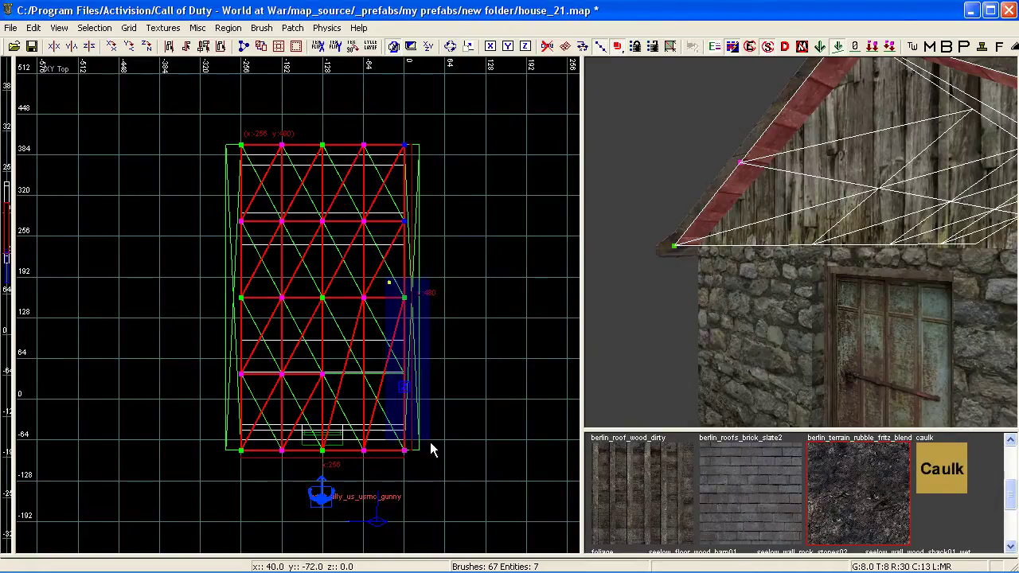
key(Escape)
right_click(700, 334)
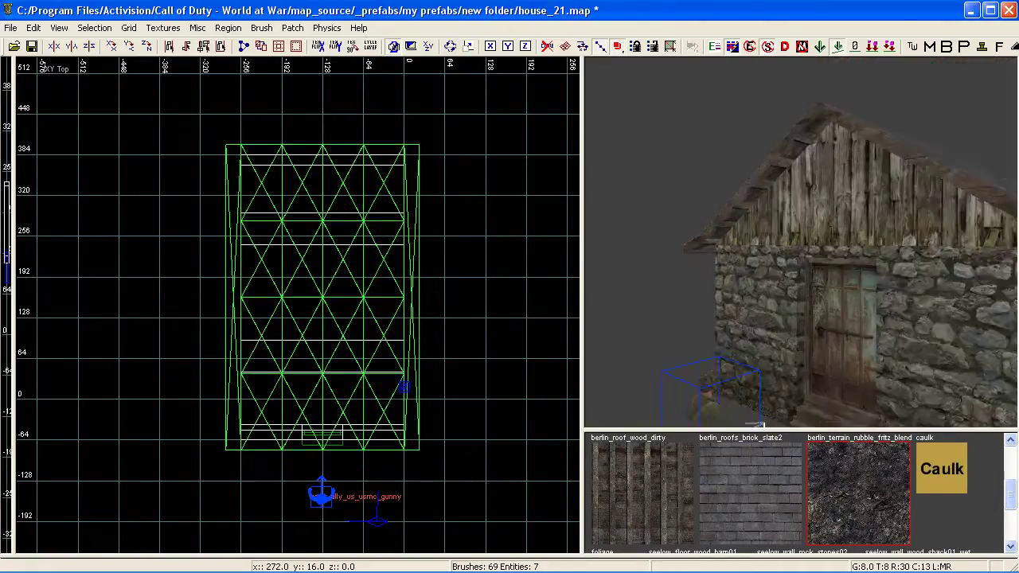
right_drag(700, 335, 786, 290)
shift+click(833, 309)
right_drag(646, 137, 706, 207)
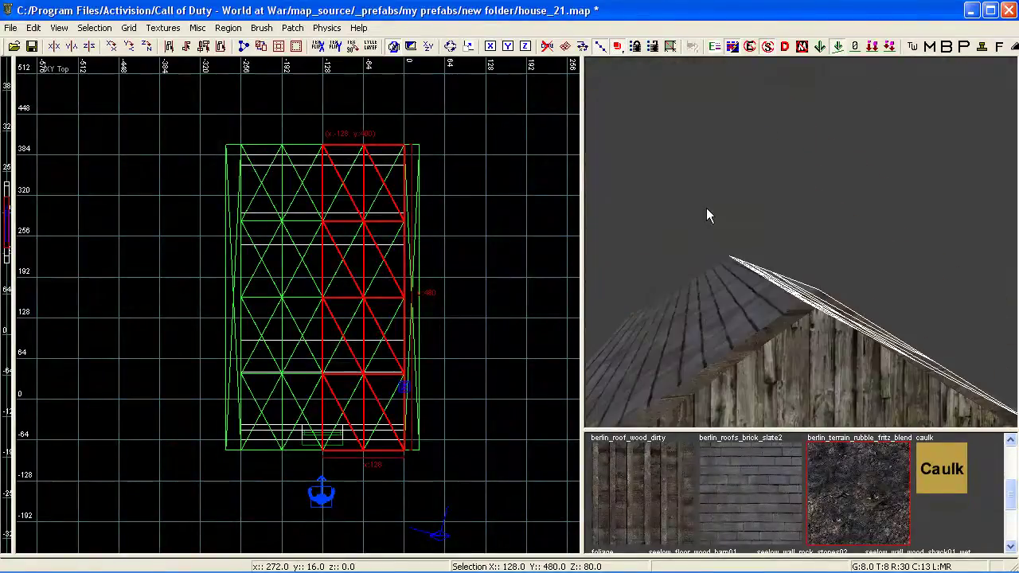
shift+click(733, 295)
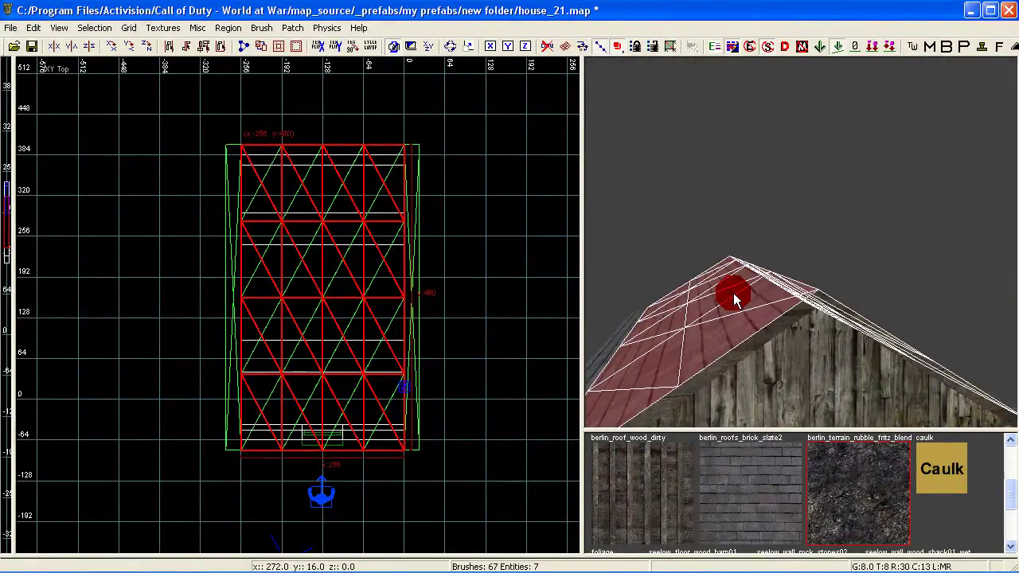
shift+click(733, 296)
shift+click(733, 297)
shift+click(733, 297)
shift+click(733, 296)
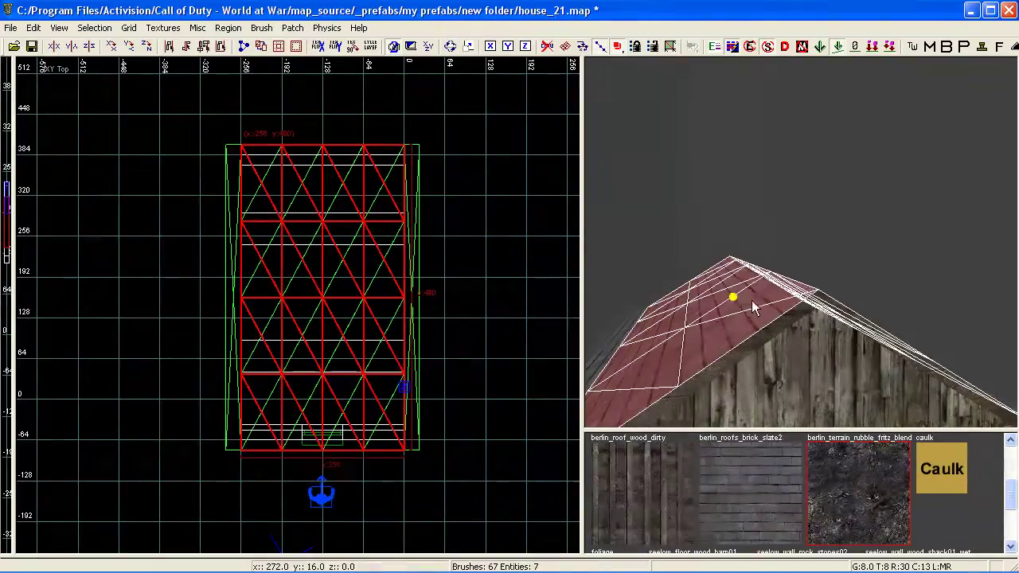
key(Escape)
right_drag(752, 306, 754, 320)
shift+click(690, 275)
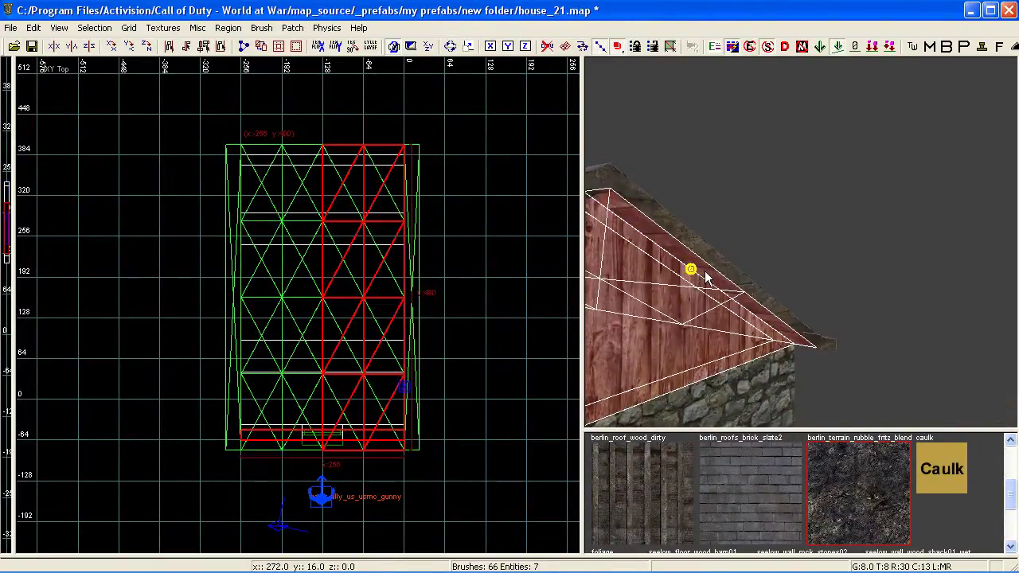
shift+click(692, 276)
right_drag(692, 275, 685, 274)
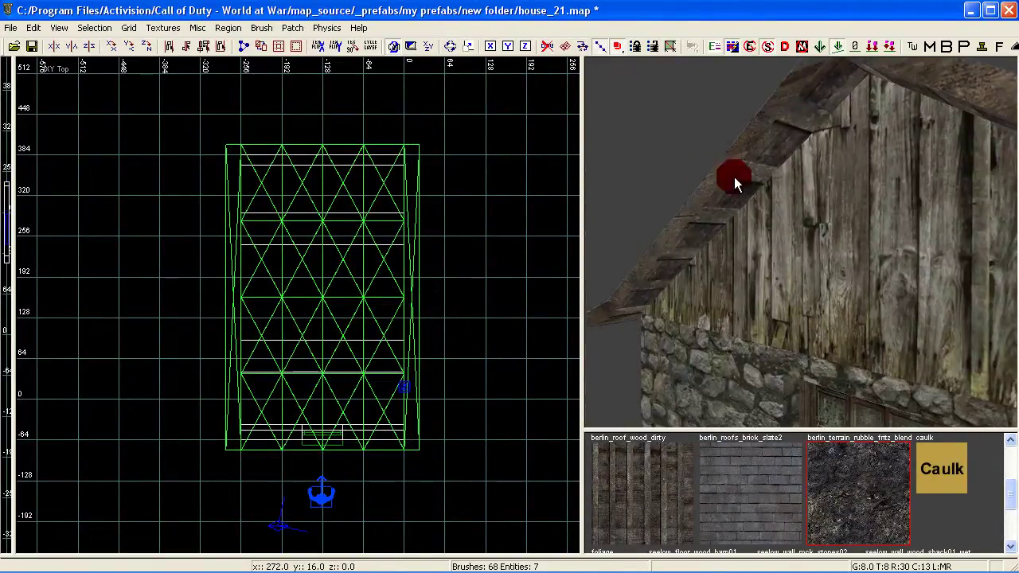
Select the top and underside patches of both main roof slopes and show their vertices for editing in the side view
mouse_move(734, 181)
right_down()
mouse_move(746, 175)
mouse_move(750, 209)
mouse_move(810, 204)
mouse_move(843, 170)
mouse_move(844, 213)
right_up()
shift+click(845, 172)
shift+click(811, 204)
shift+click(838, 189)
key(ctrl+Tab)
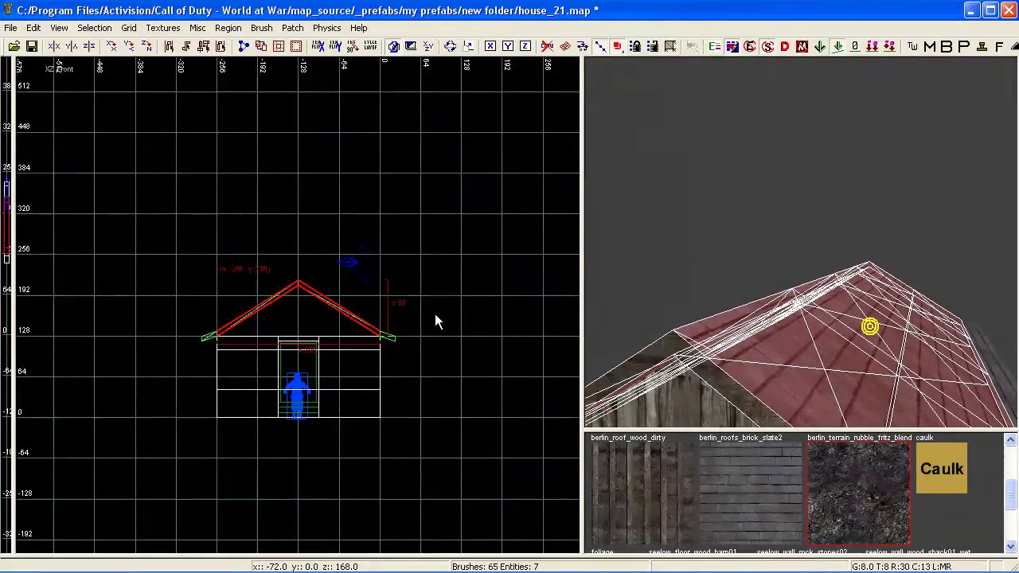
key(ctrl+Tab)
scroll(312, 320, up, 3)
key(v)
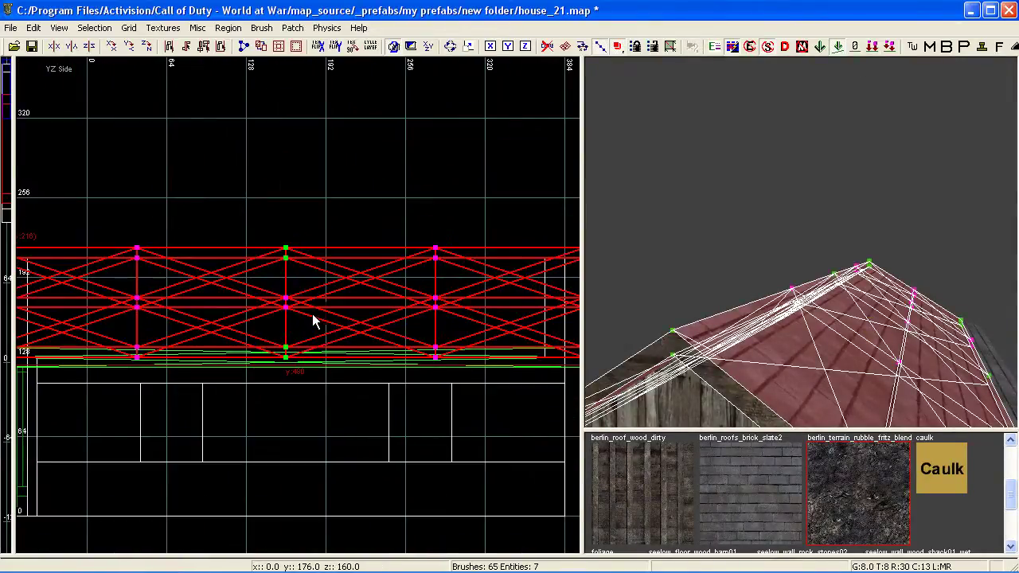
Lower the ridge vertices of the three interior rows by 8 units so the roof sags between its gable ends
drag(287, 258, 289, 268)
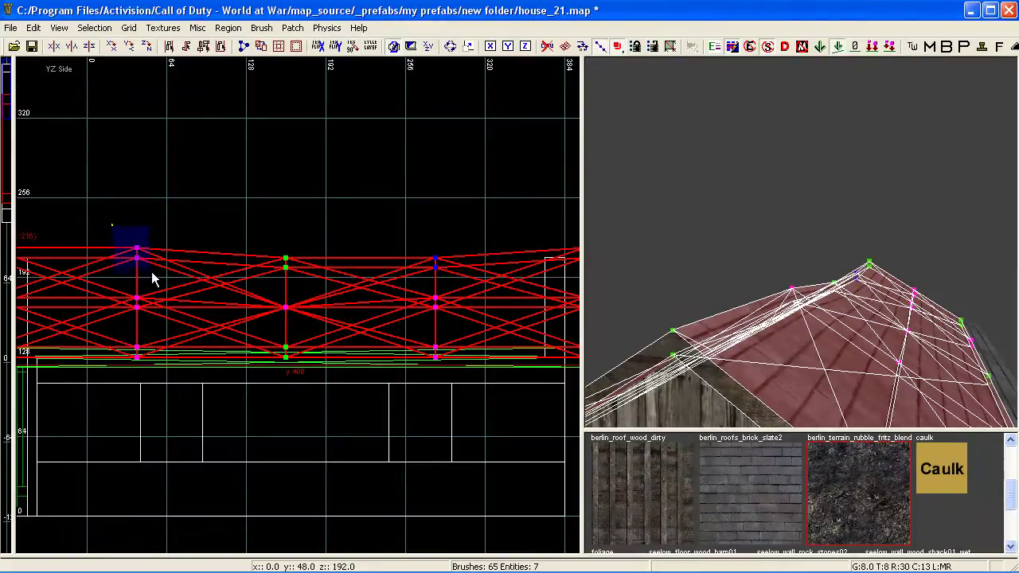
drag(132, 252, 132, 260)
scroll(179, 297, down, 3)
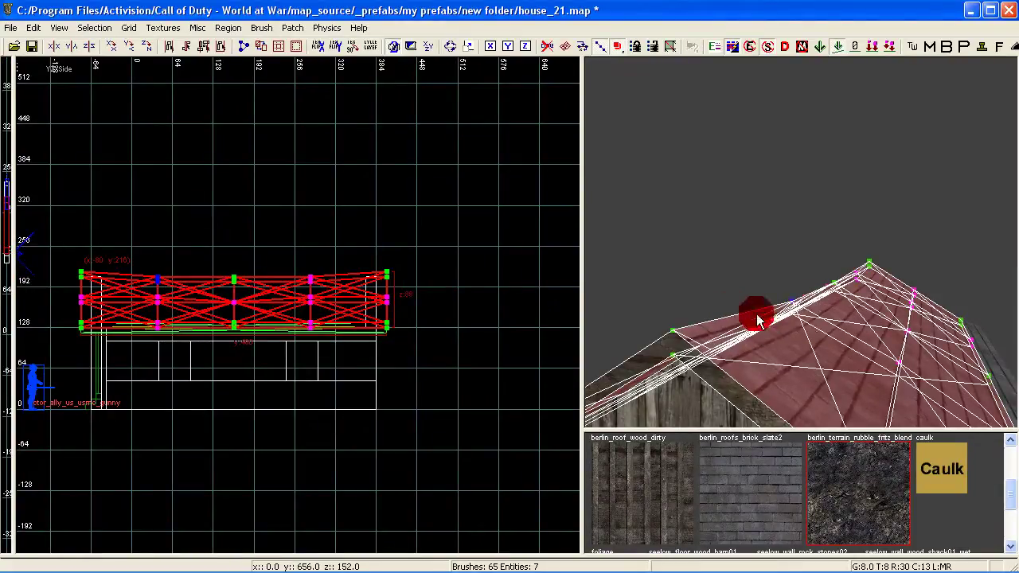
mouse_move(757, 319)
right_down()
mouse_move(776, 311)
mouse_move(716, 350)
mouse_move(756, 326)
mouse_move(810, 319)
mouse_move(780, 334)
mouse_move(825, 317)
mouse_move(764, 327)
right_up()
key(Escape)
shift+click(824, 316)
key(Escape)
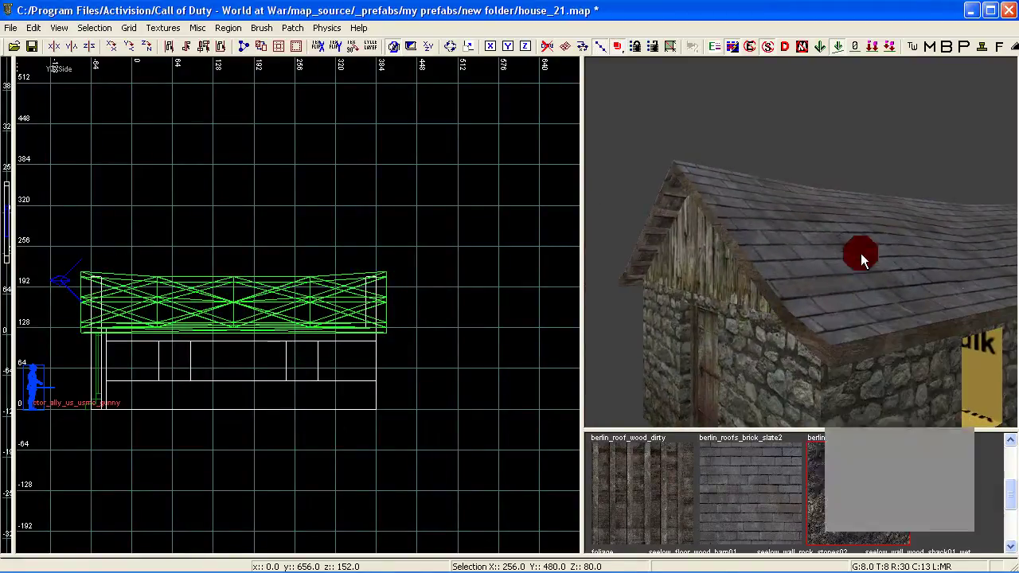
shift+click(860, 253)
key(Escape)
right_drag(860, 253, 852, 215)
right_drag(844, 278, 835, 275)
Edit the alpha of the rubble blend patches over the roof and eaves using Flatten, inner radius 16 and outer radius 64
key(ctrl+Tab)
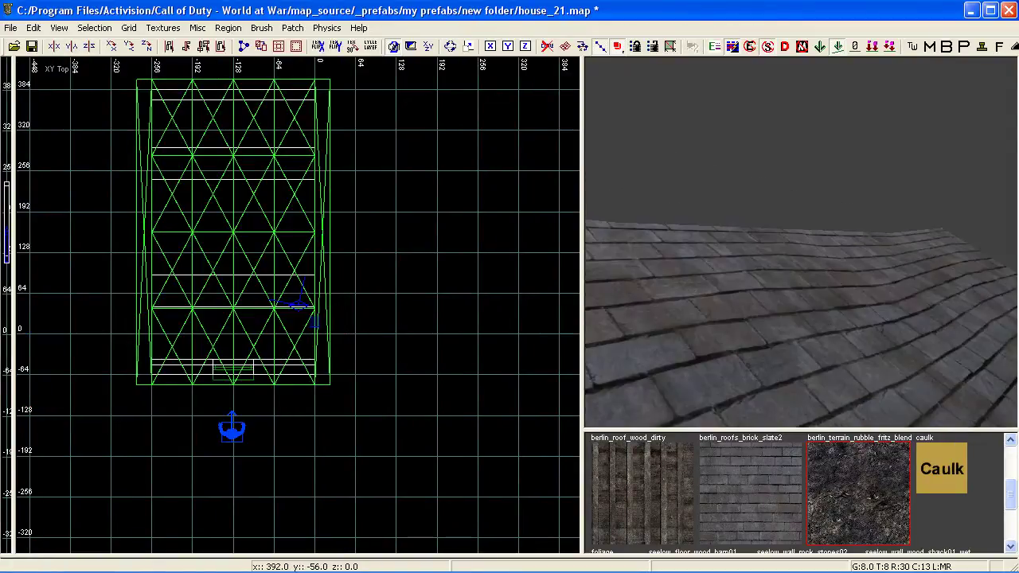
shift+click(821, 312)
key(ctrl+Tab)
key(ctrl+Tab)
key(ctrl+Tab)
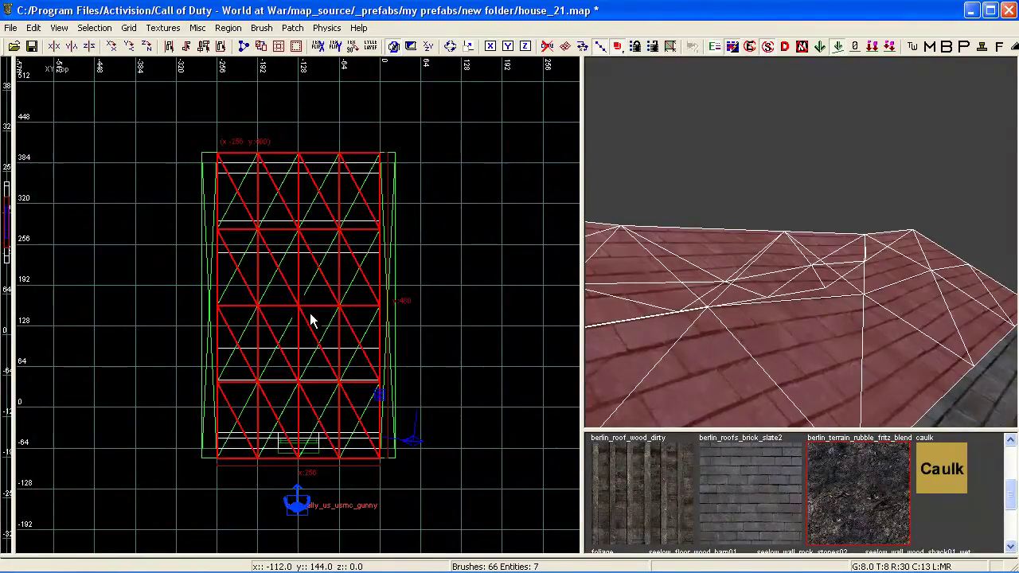
scroll(310, 313, up, 2)
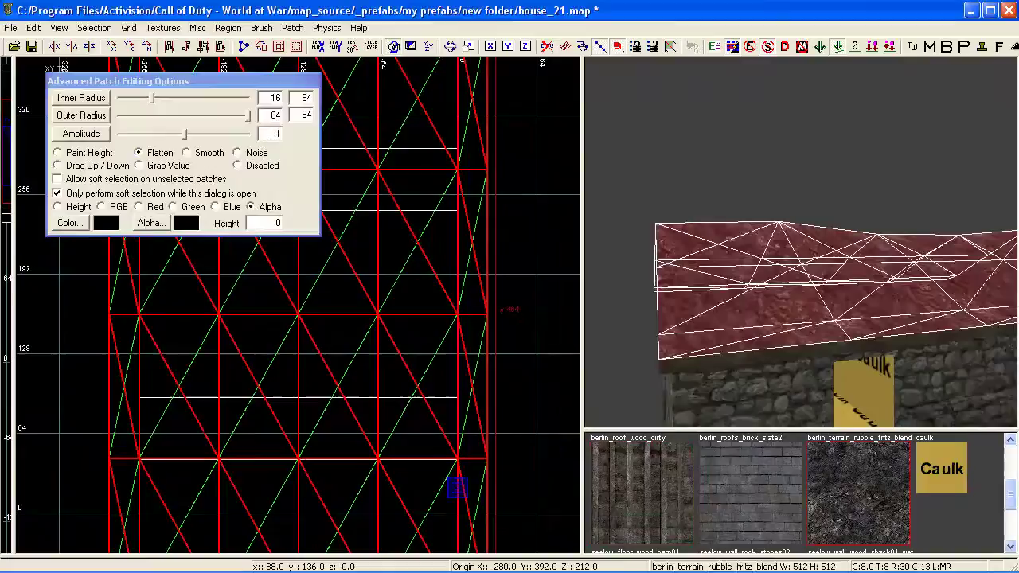
right_drag(823, 302, 801, 243)
key(Escape)
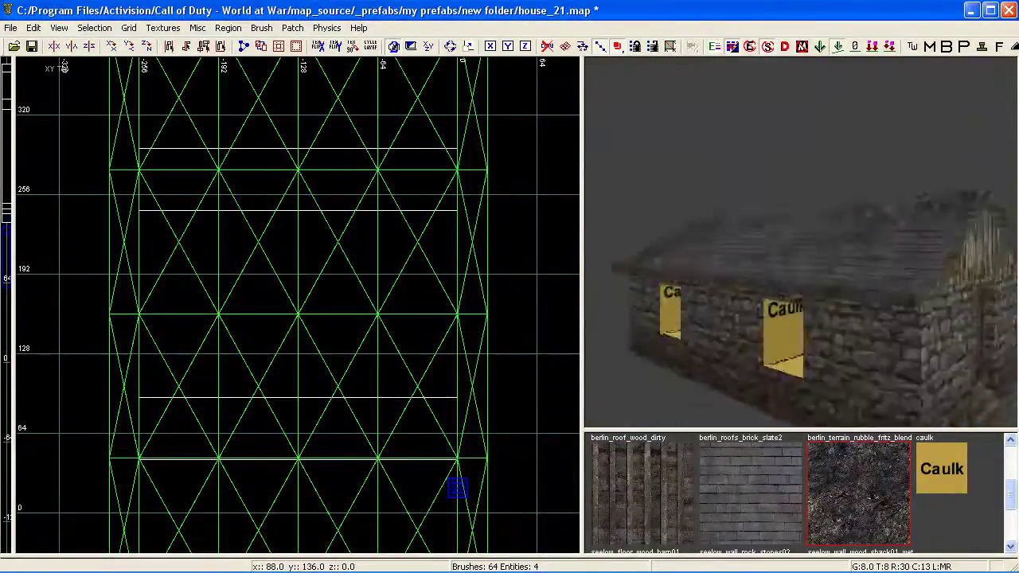
Add a caulk lean-to roof brush along the house's long side and cover its top with a 112-unit-wide berlin_roofs_brick_slate2 terrain patch
click(298, 313)
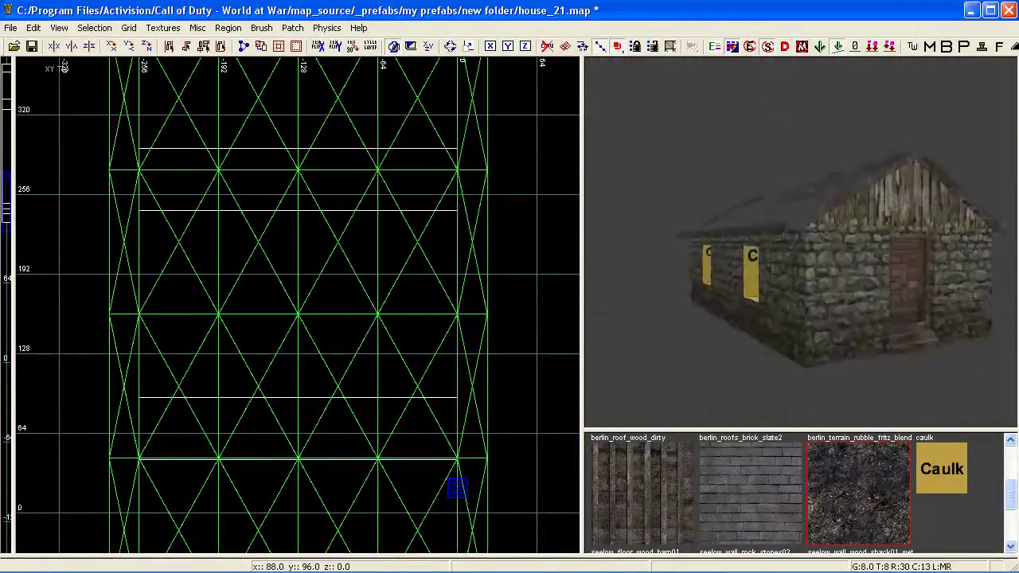
shift+click(735, 307)
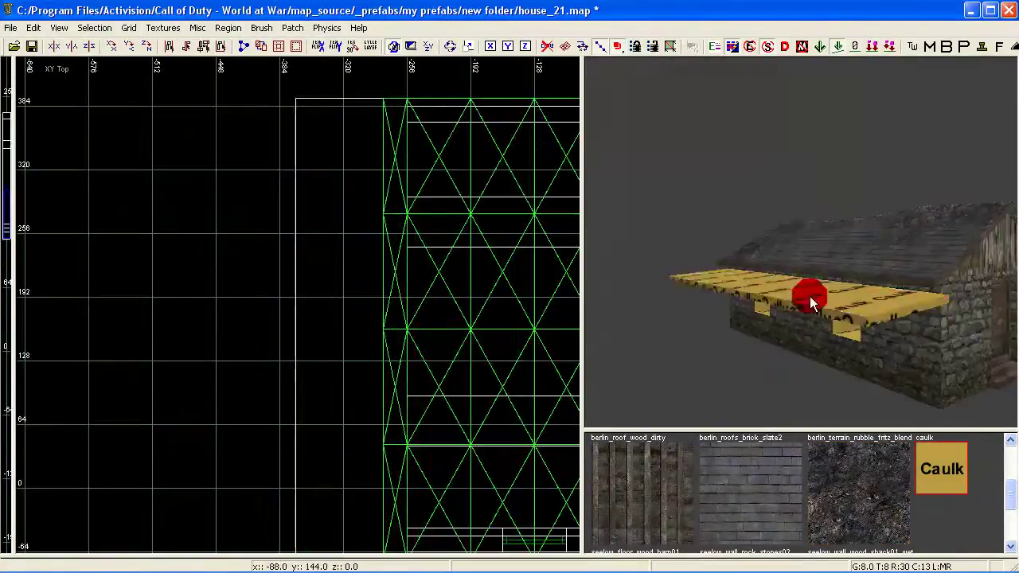
click(292, 27)
click(330, 90)
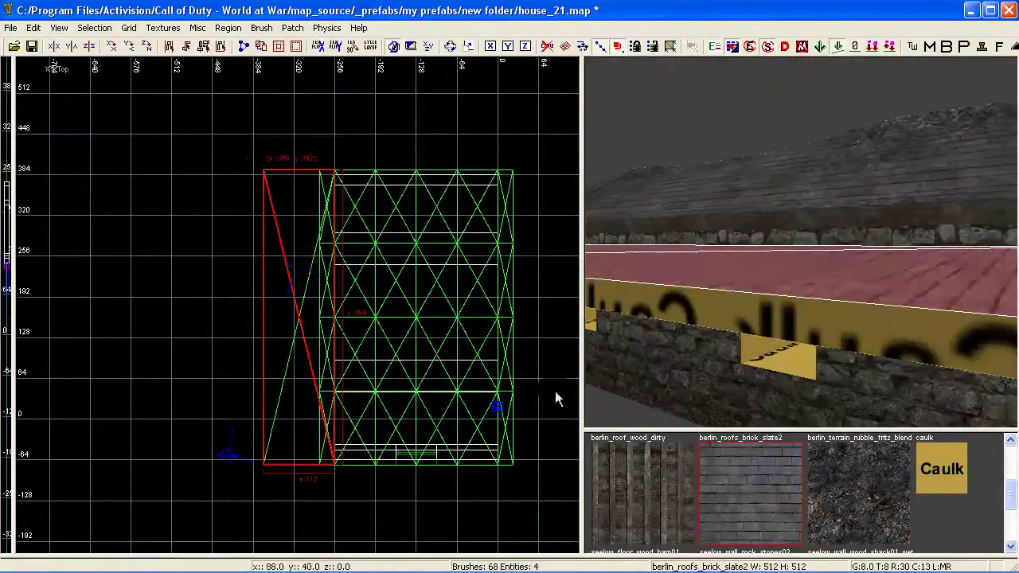